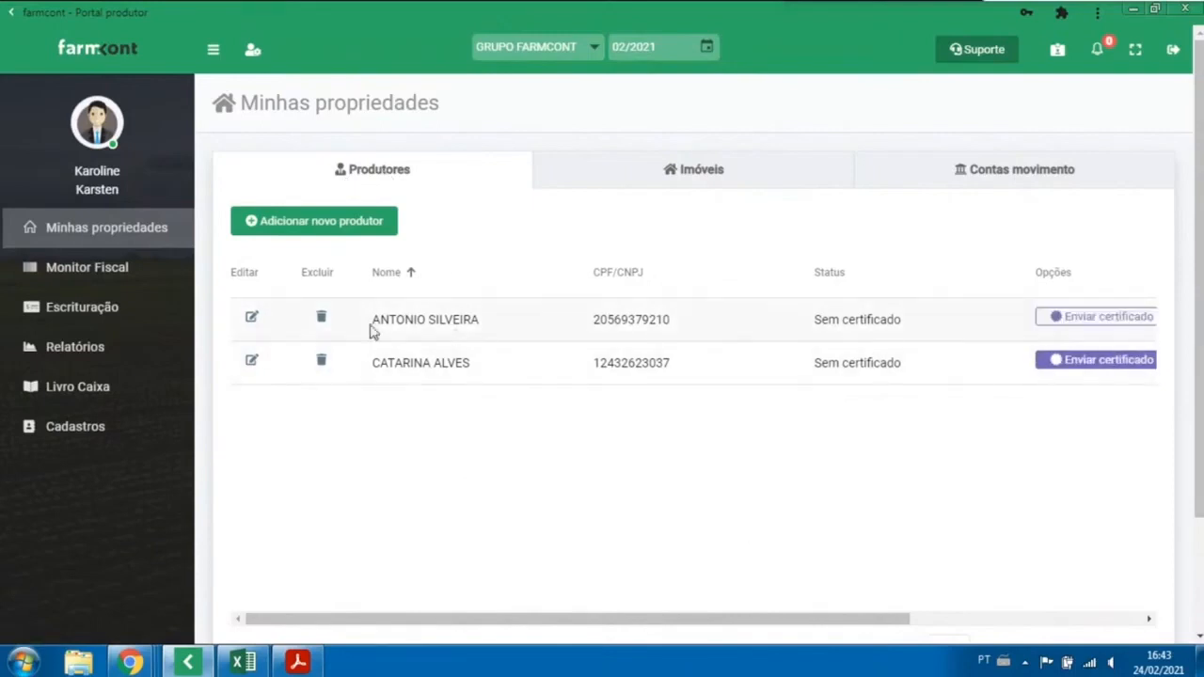
- Review the general information, contact data and address of the first listed producer, leaving the record unchanged
click(249, 320)
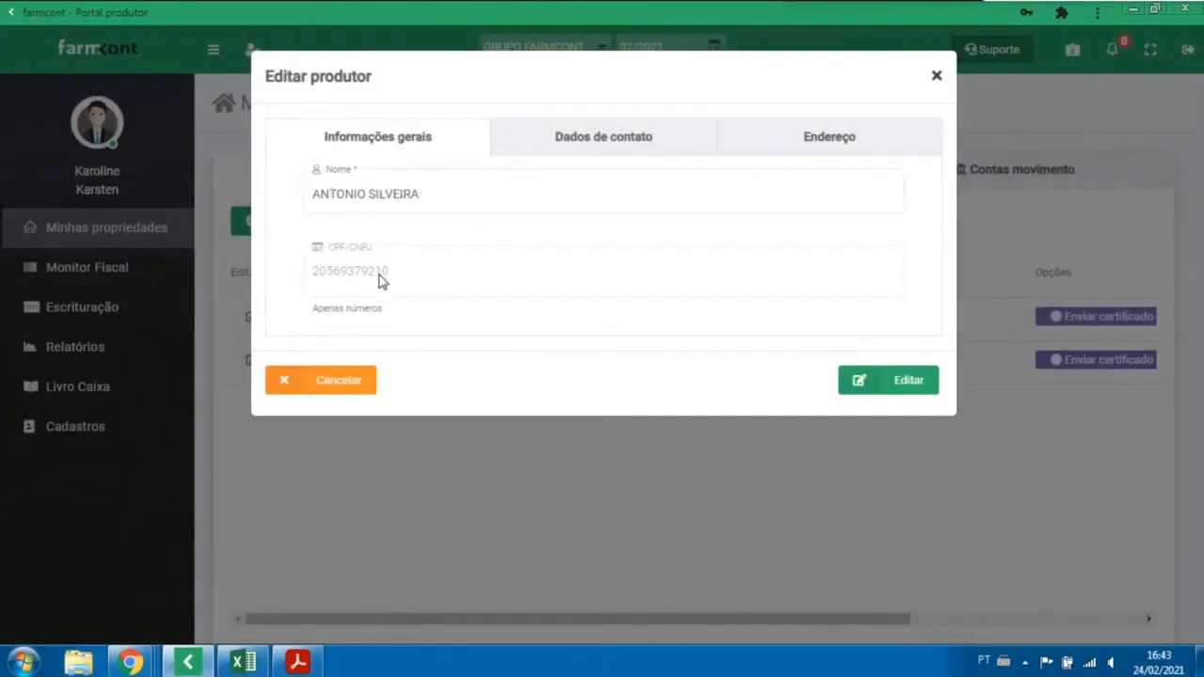
click(623, 148)
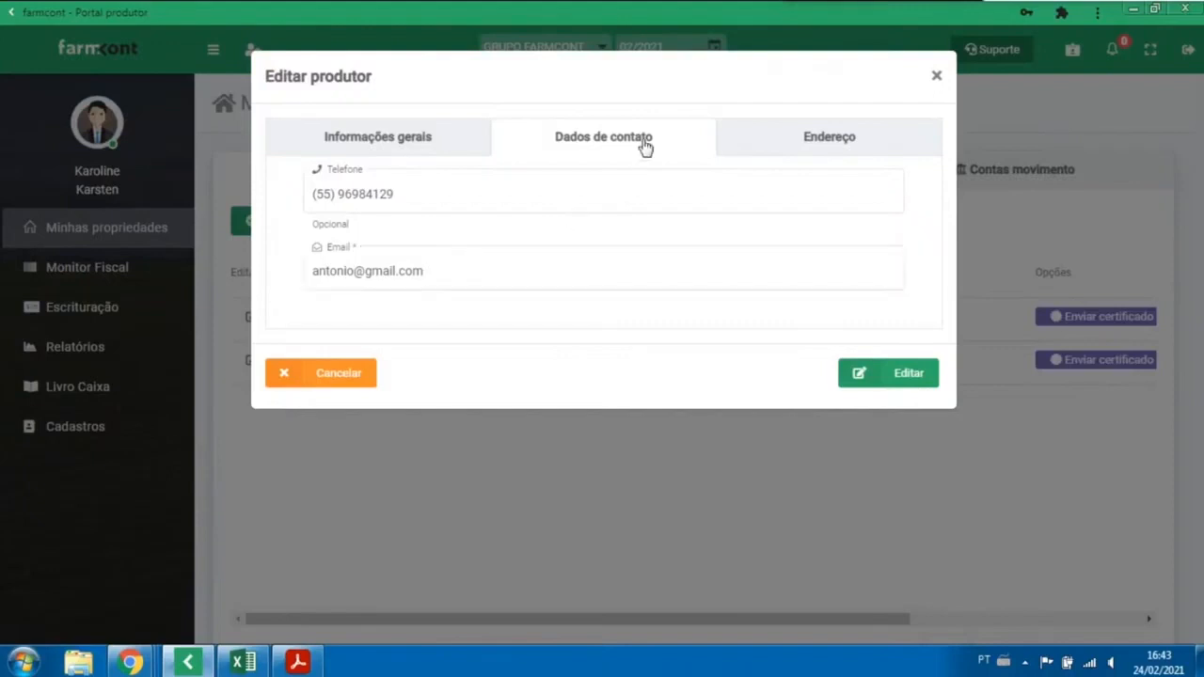
click(865, 141)
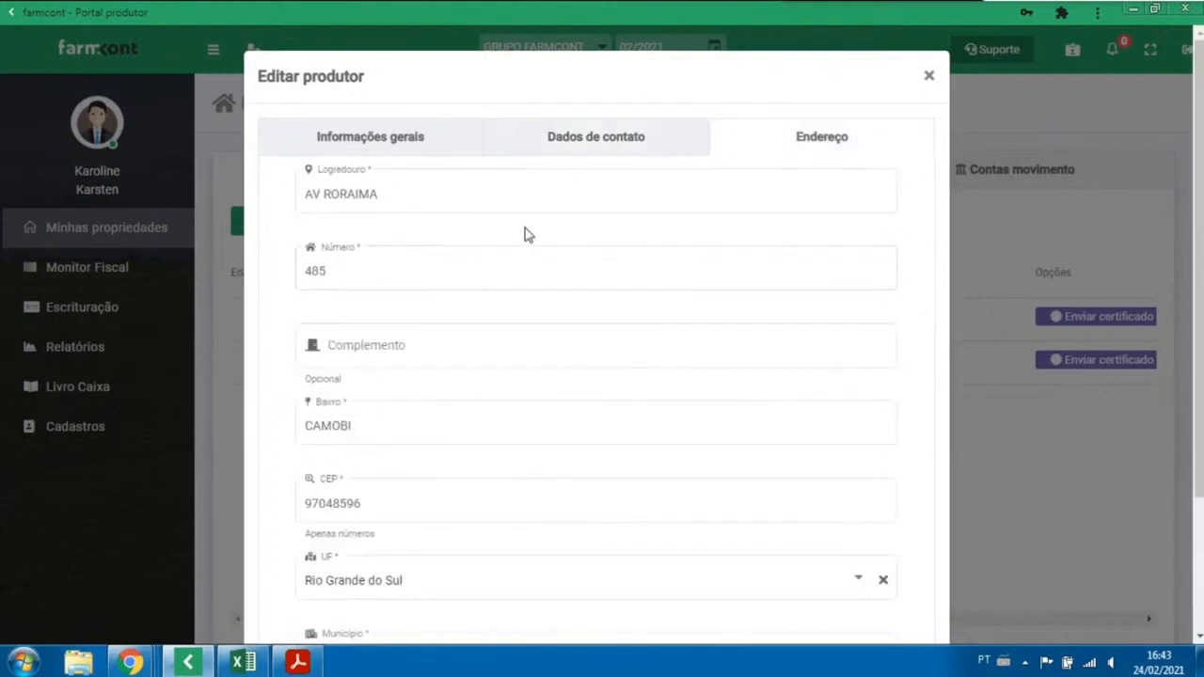
scroll(524, 234, down, 3)
scroll(502, 245, up, 3)
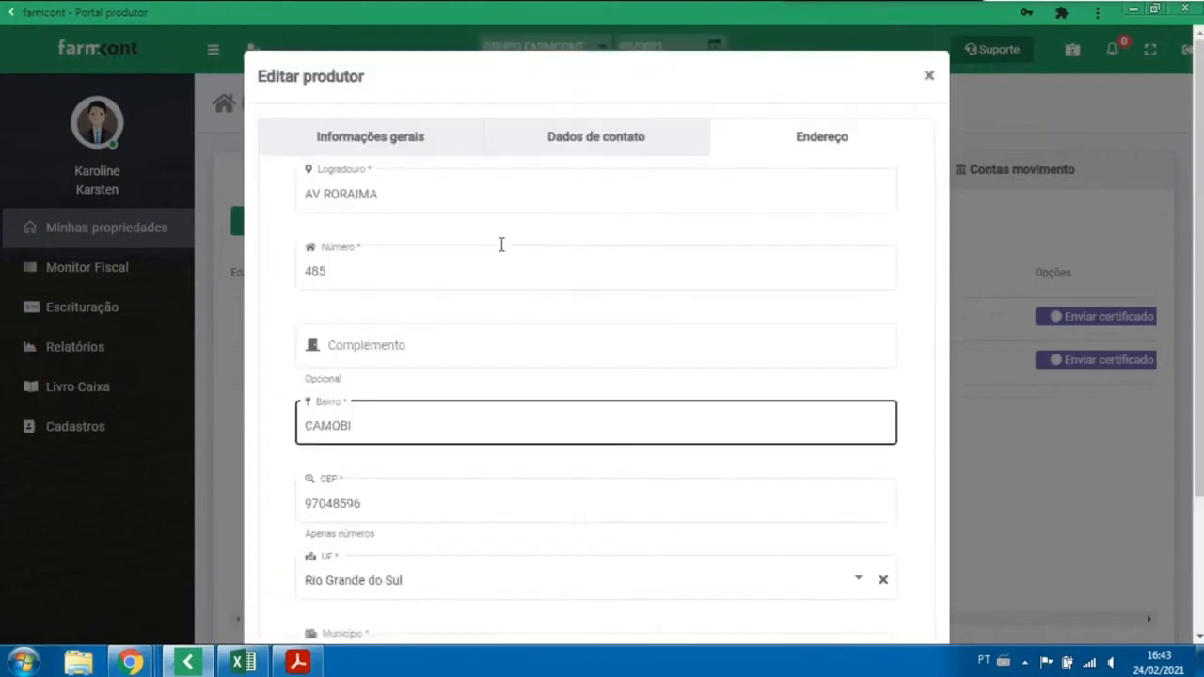
scroll(649, 221, down, 2)
scroll(820, 307, down, 2)
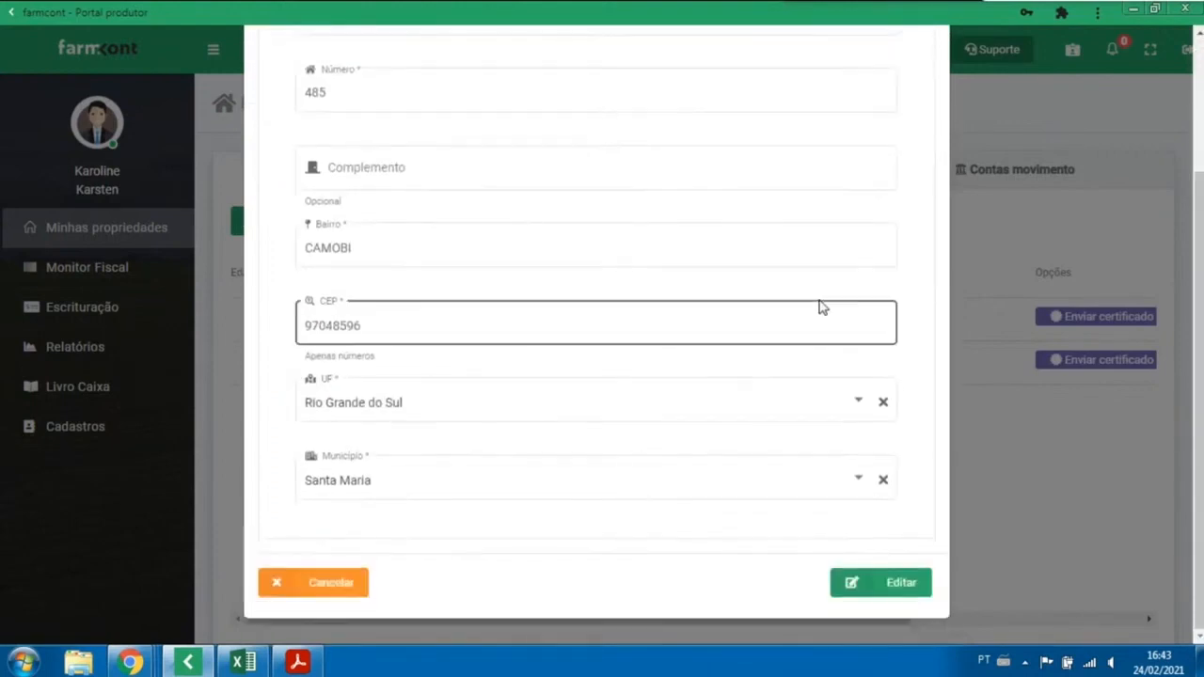
scroll(819, 307, up, 3)
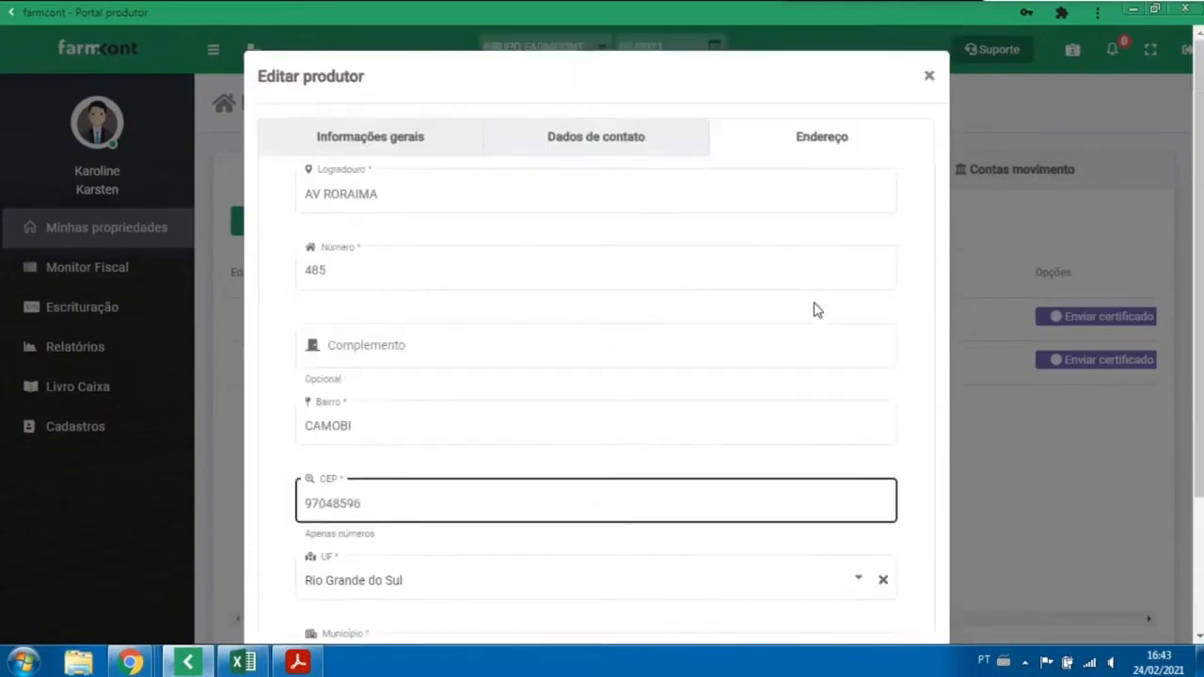
click(931, 81)
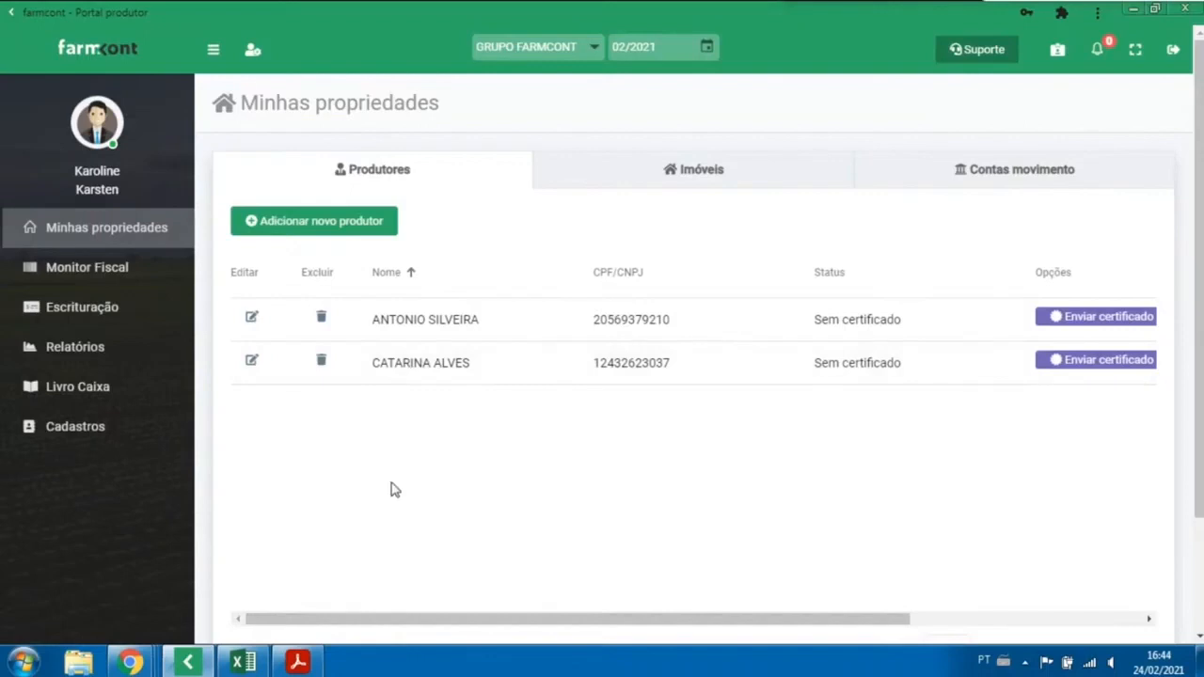
- Switch the portal to full screen and show the list of registered properties (Imóveis)
click(1135, 49)
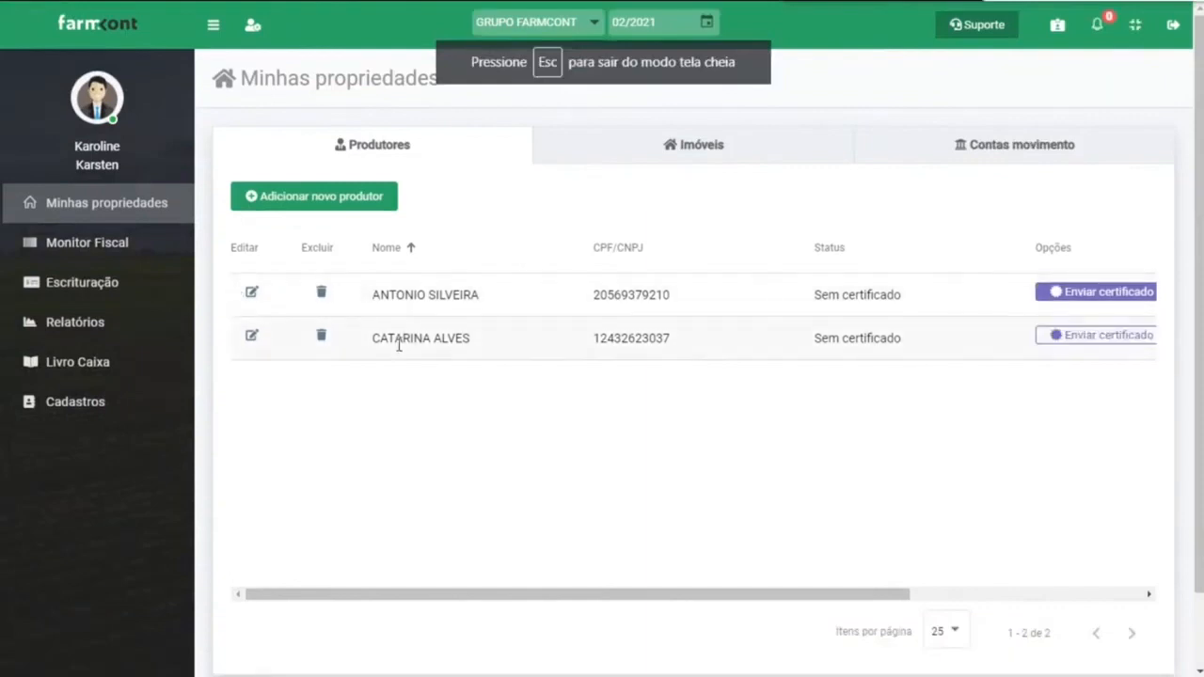
click(673, 148)
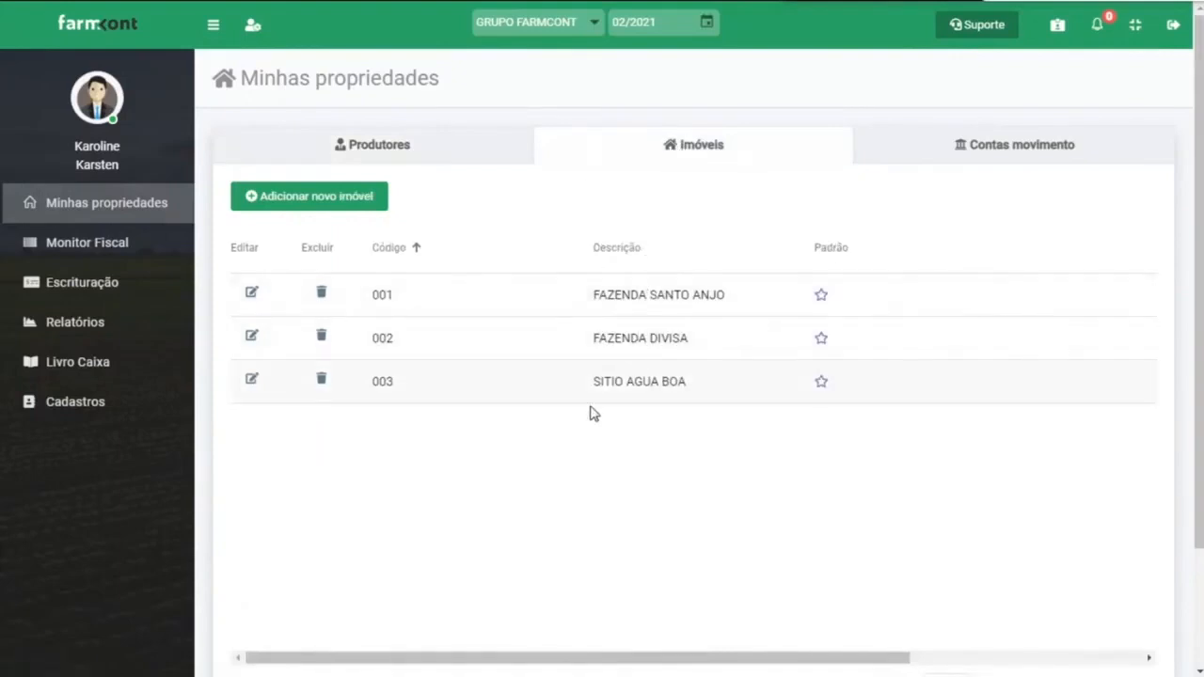
- Review the general information and address details of the property FAZENDA SANTO ANJO
click(252, 294)
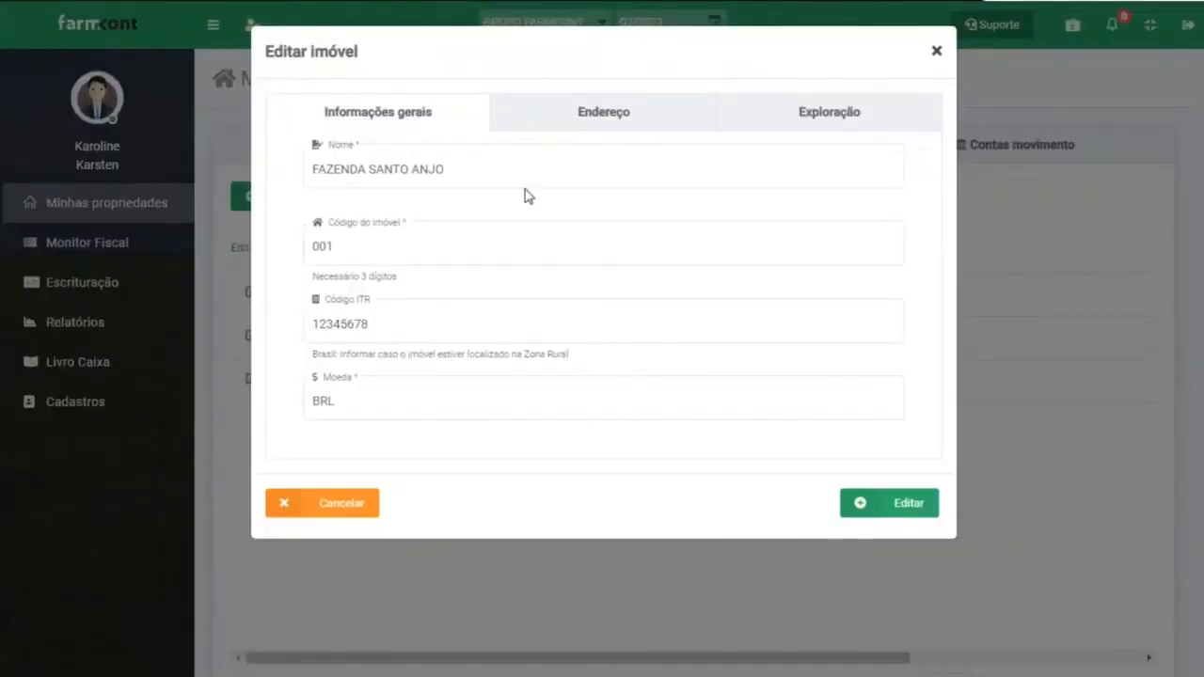
drag(492, 166, 309, 167)
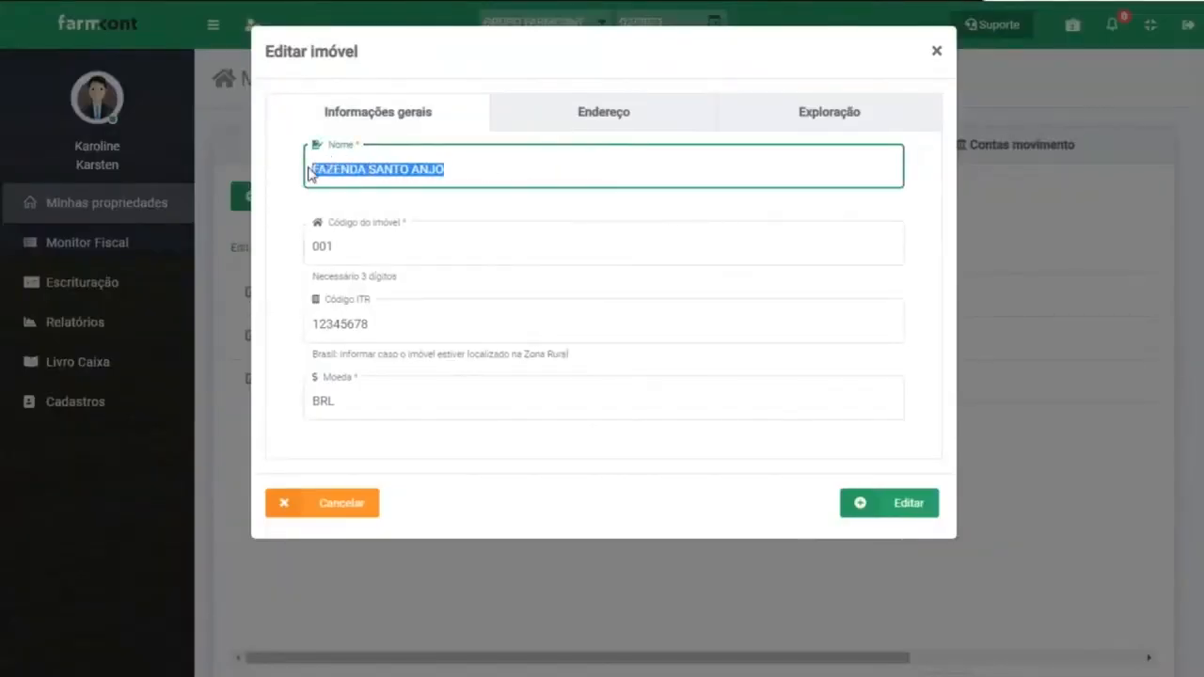
click(476, 168)
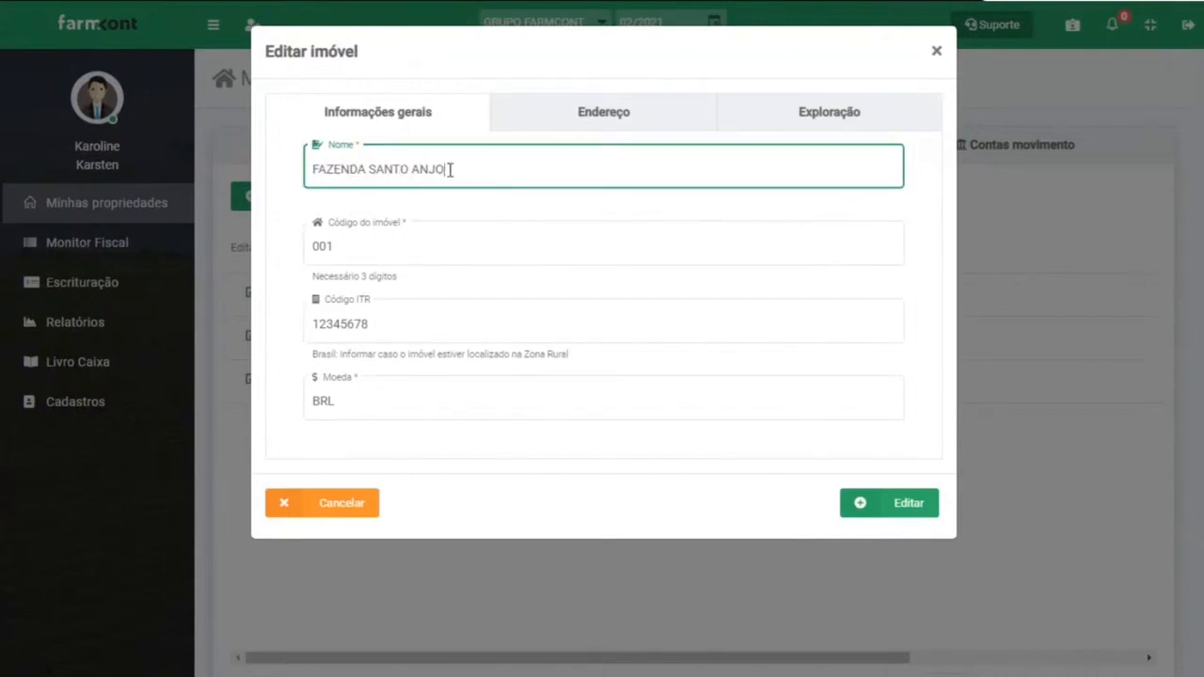
click(379, 248)
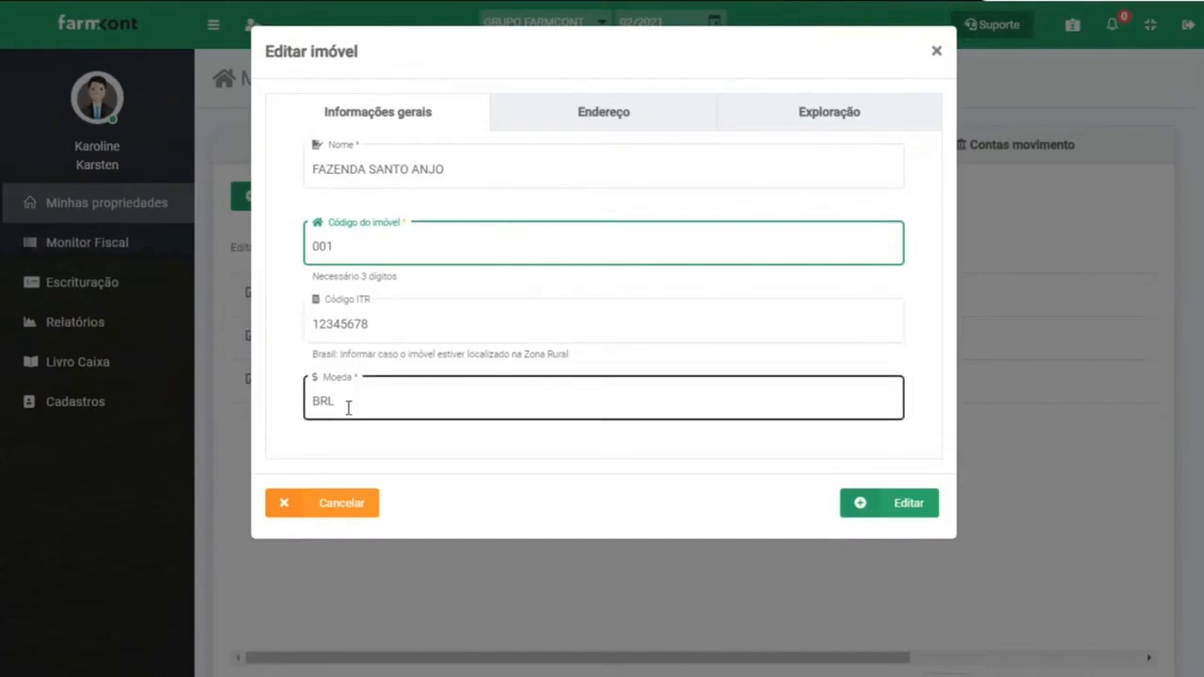
click(609, 117)
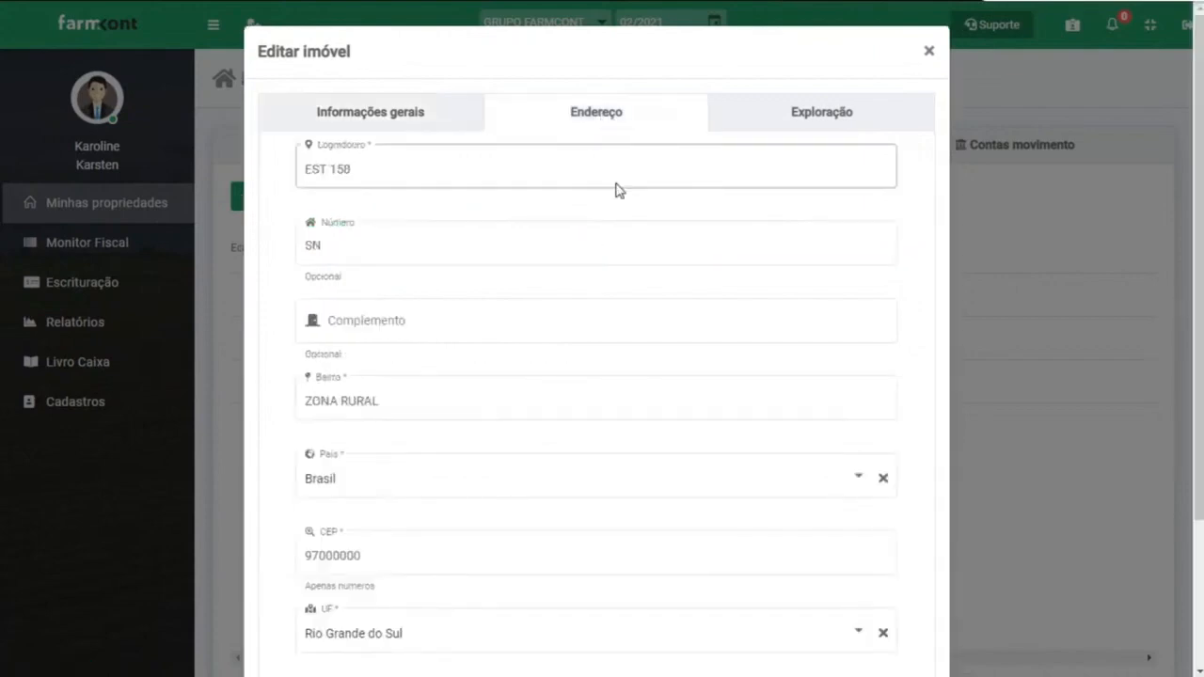
scroll(608, 363, down, 3)
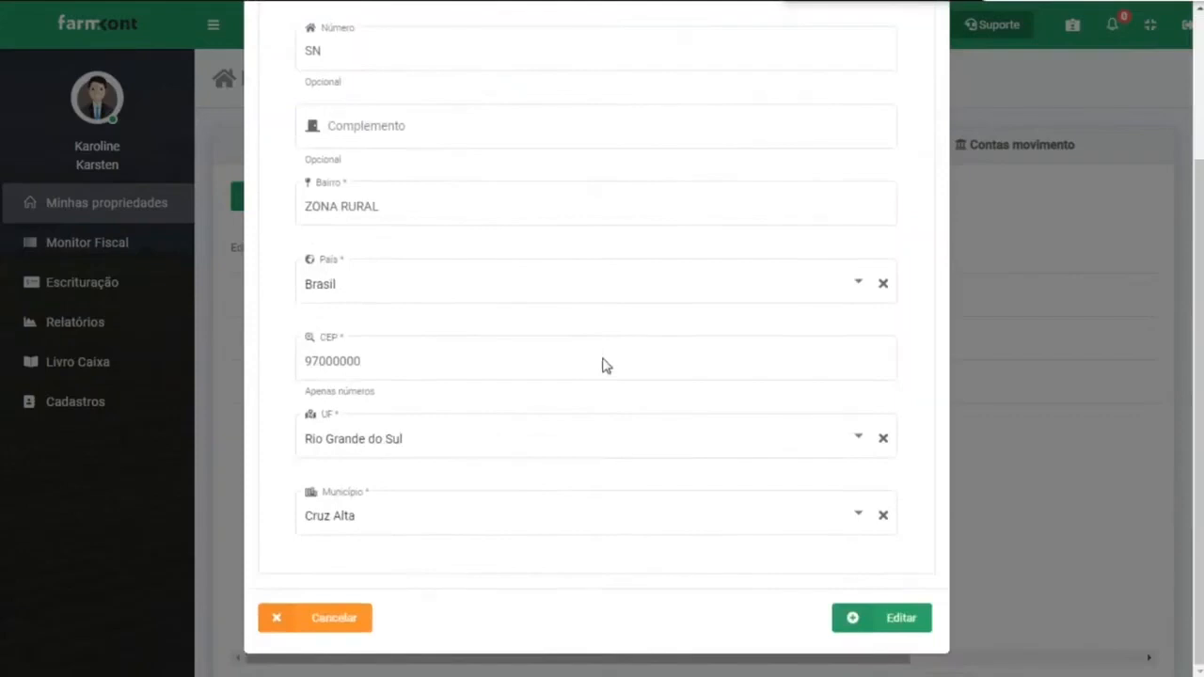
scroll(605, 365, up, 3)
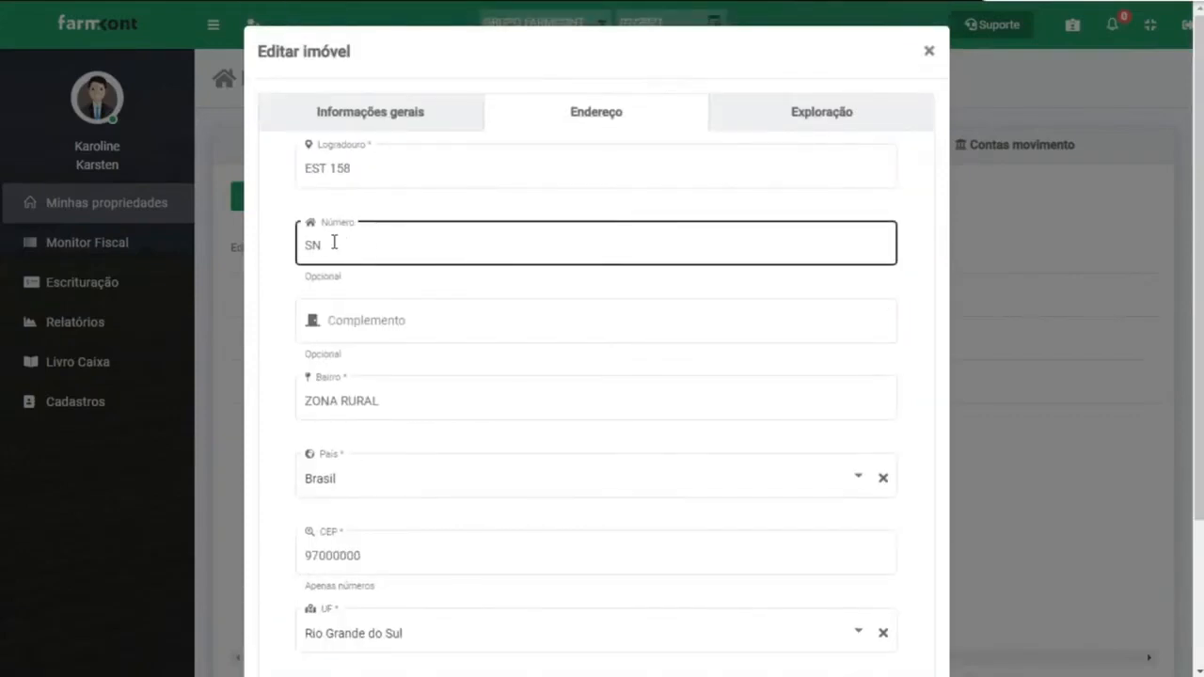
scroll(484, 416, down, 3)
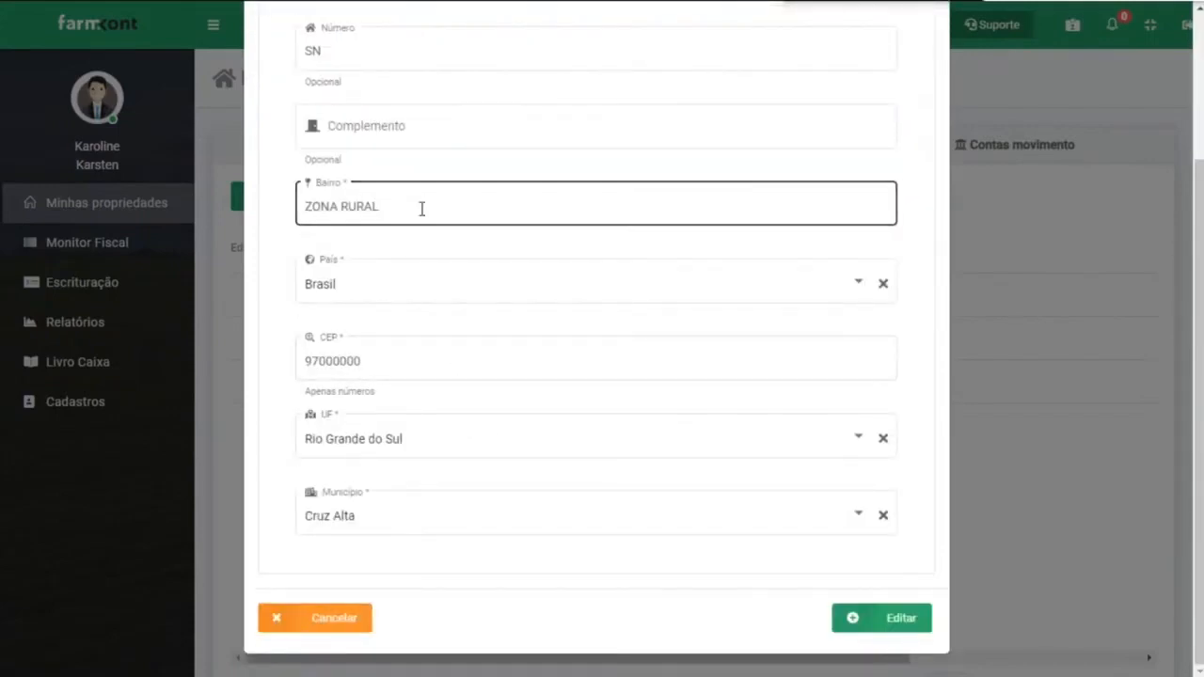
scroll(398, 266, up, 3)
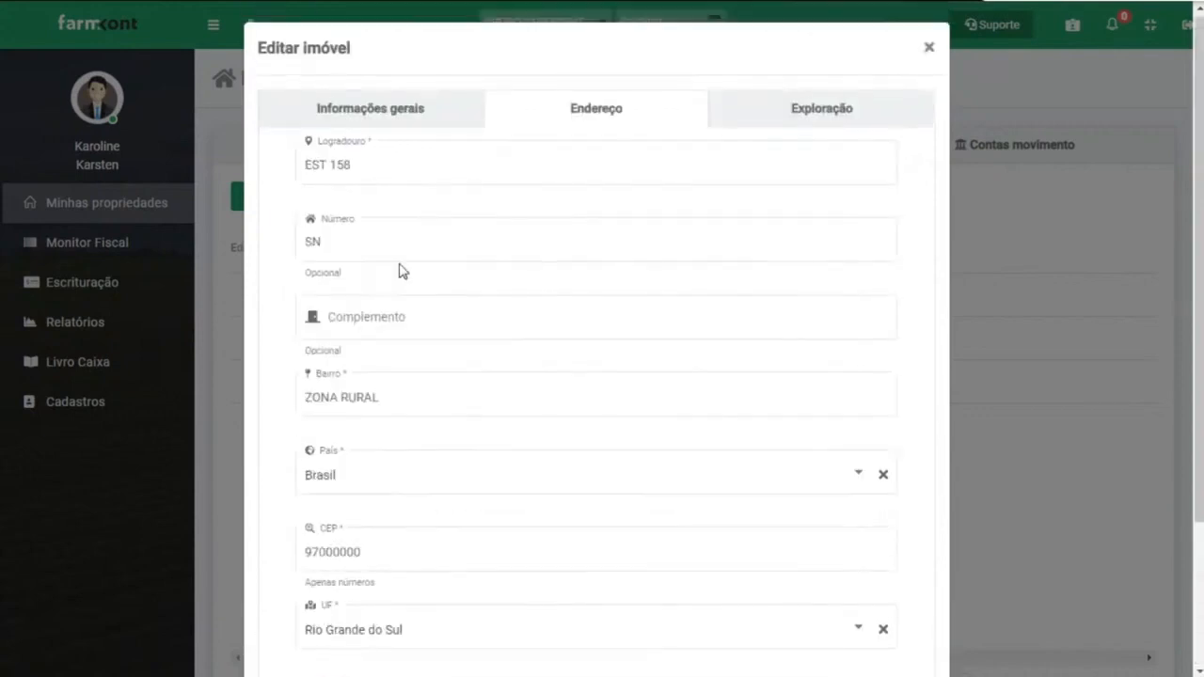
- Examine FAZENDA SANTO ANJO's exploration type options, keeping 4 - Parceria, and its producers' participation data, leaving the record unchanged
click(844, 115)
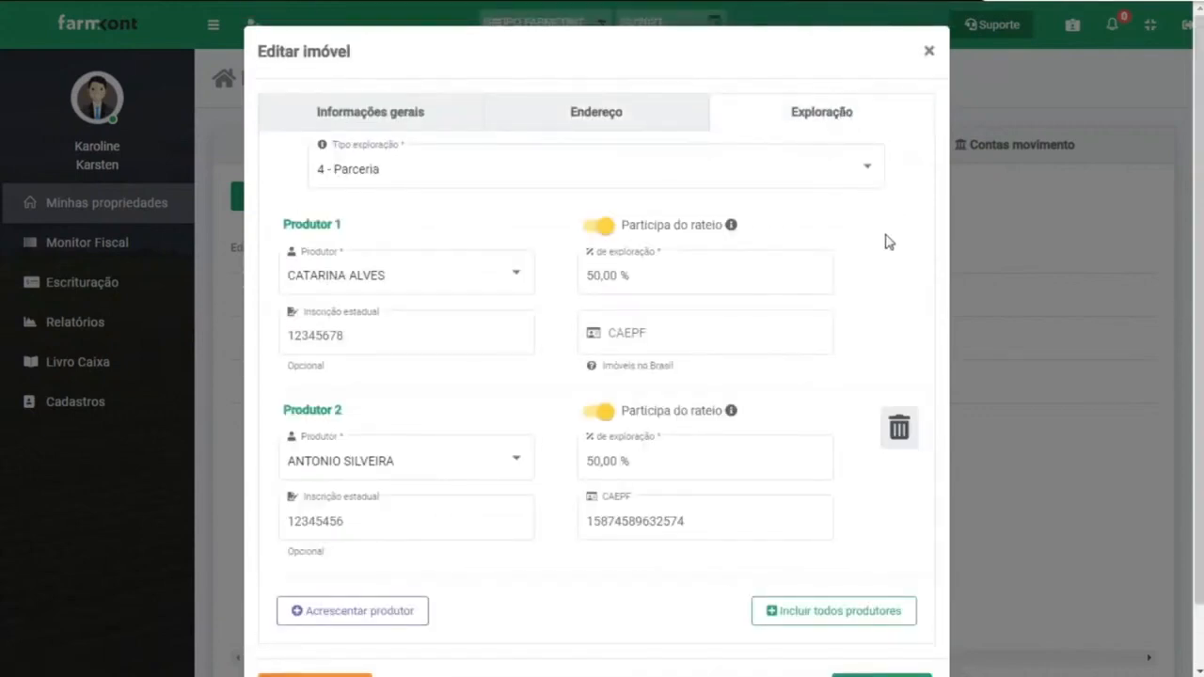
scroll(886, 235, down, 1)
scroll(877, 202, up, 1)
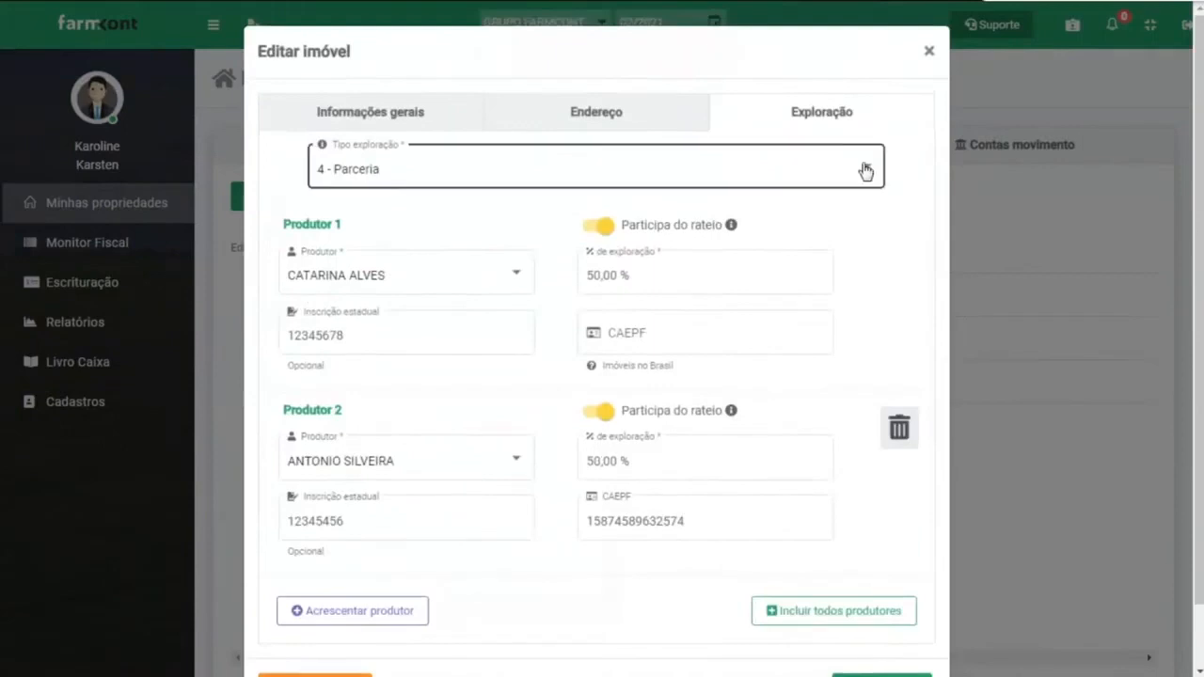
click(854, 175)
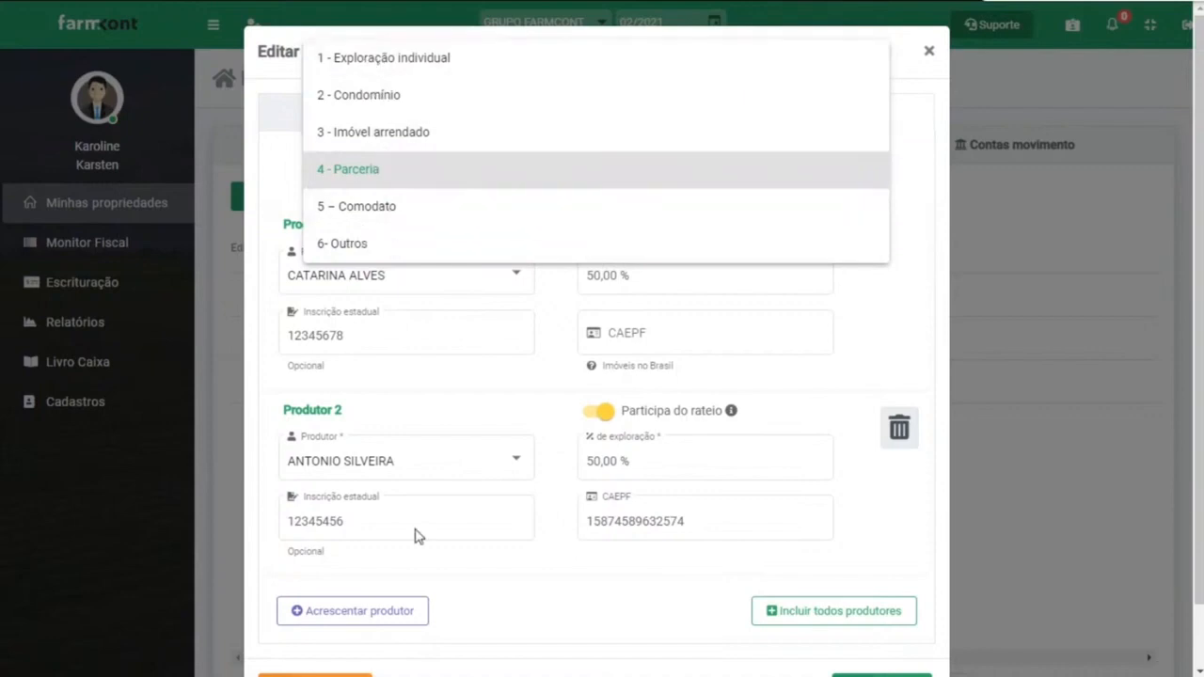
click(367, 177)
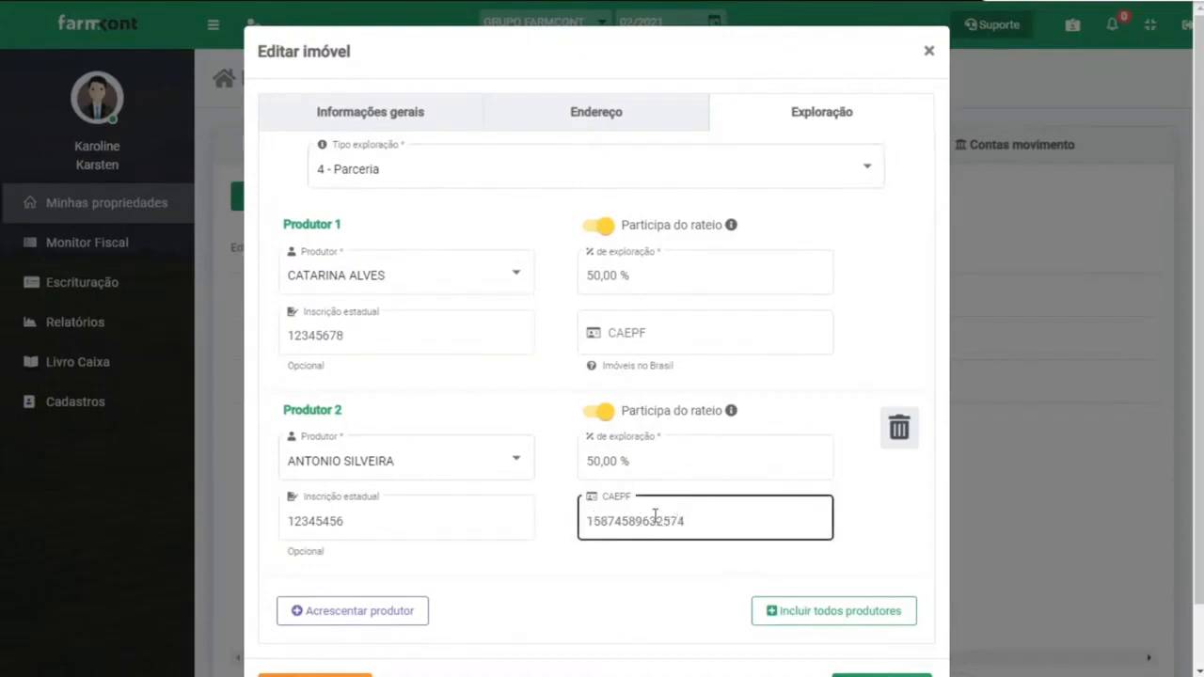
scroll(648, 487, down, 1)
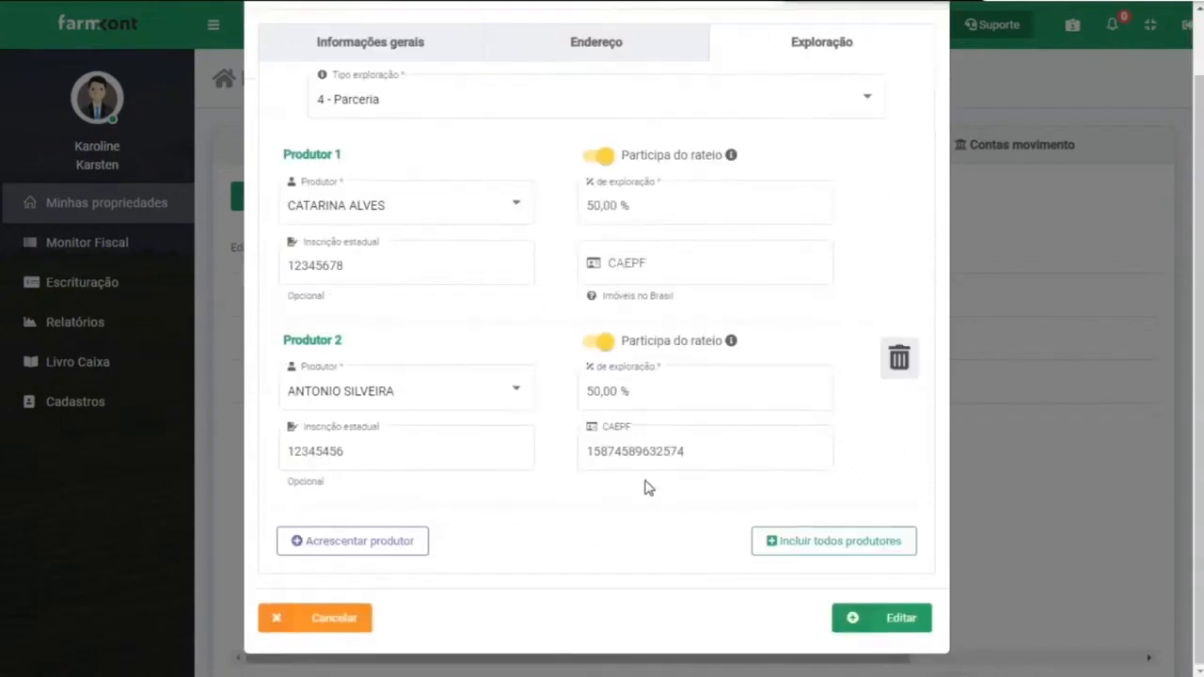
scroll(648, 488, up, 1)
scroll(961, 29, down, 1)
scroll(916, 158, up, 1)
click(927, 50)
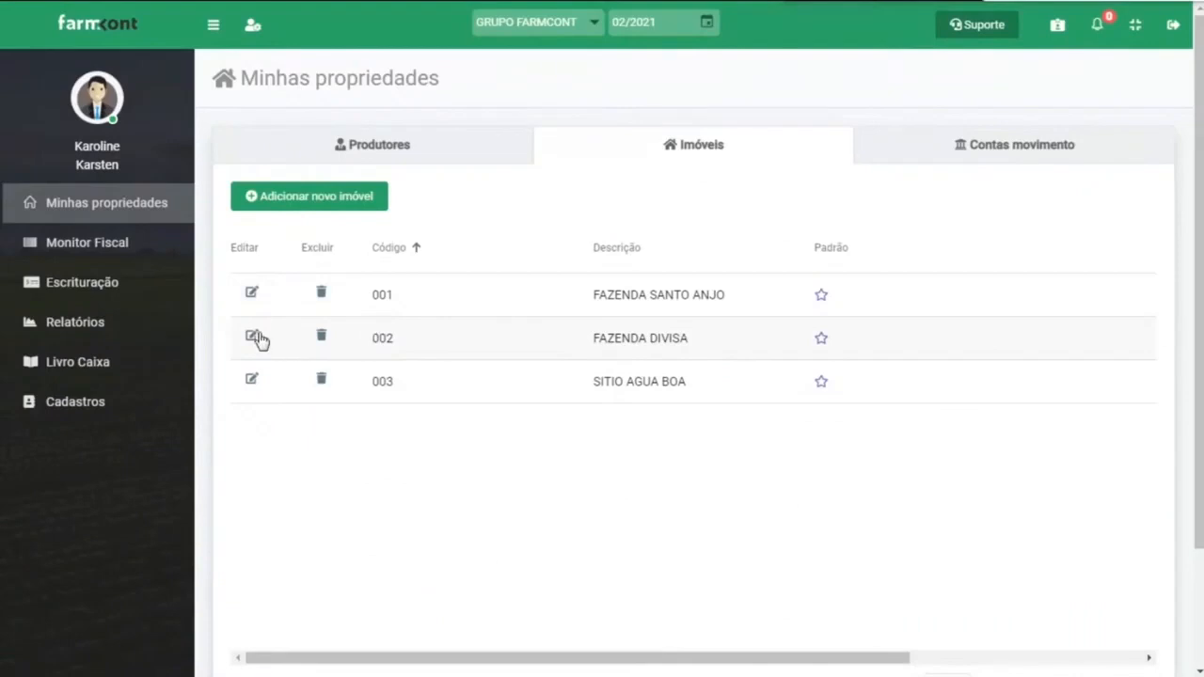
- Check the exploration type and producer shares of the property FAZENDA DIVISA, leaving the record unchanged
click(255, 338)
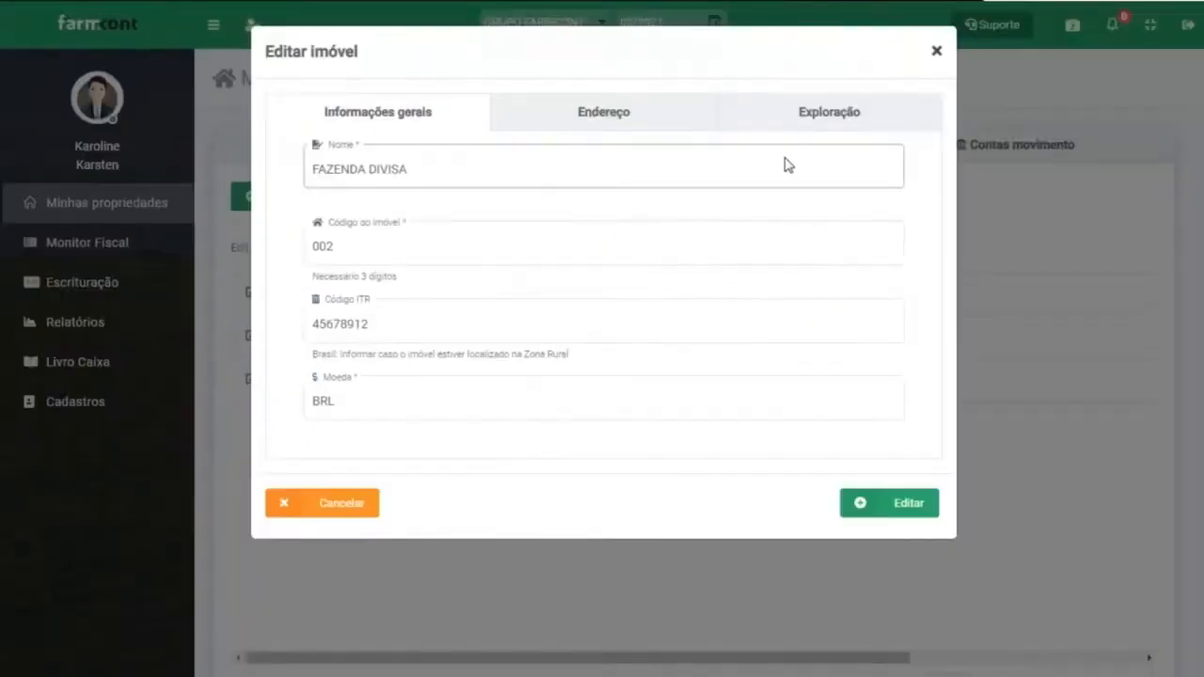
click(826, 122)
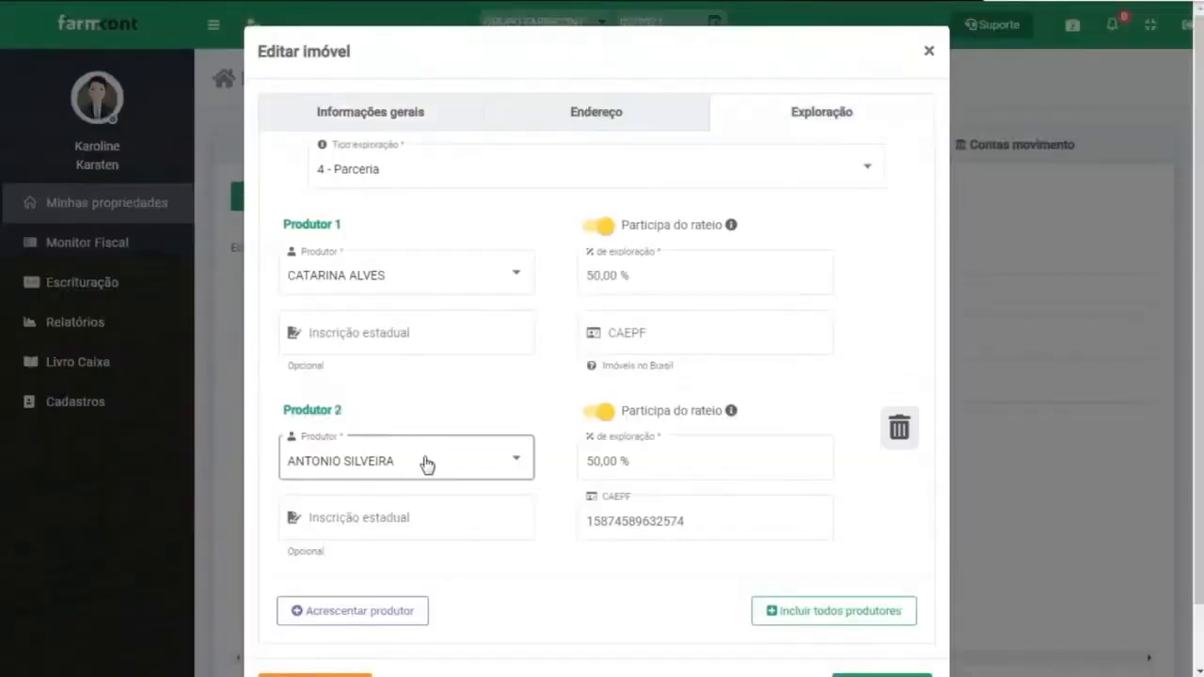
click(302, 128)
click(930, 50)
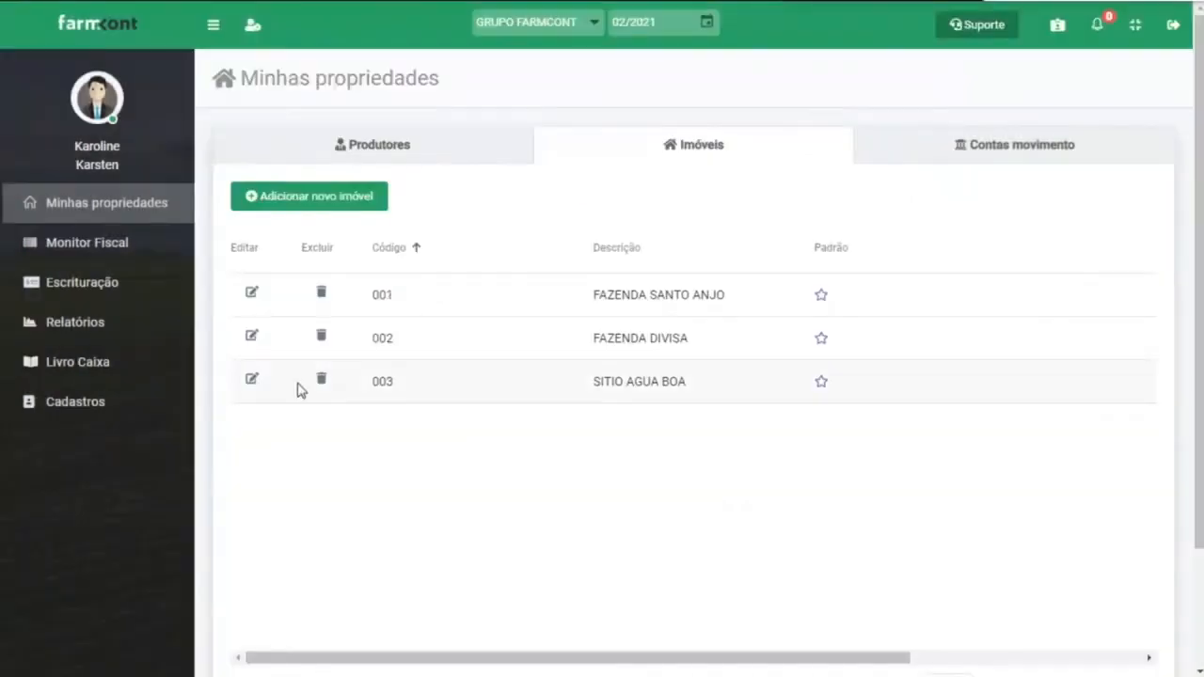
- Check the exploration type and producer data of the property SITIO AGUA BOA, leaving the record unchanged
click(251, 382)
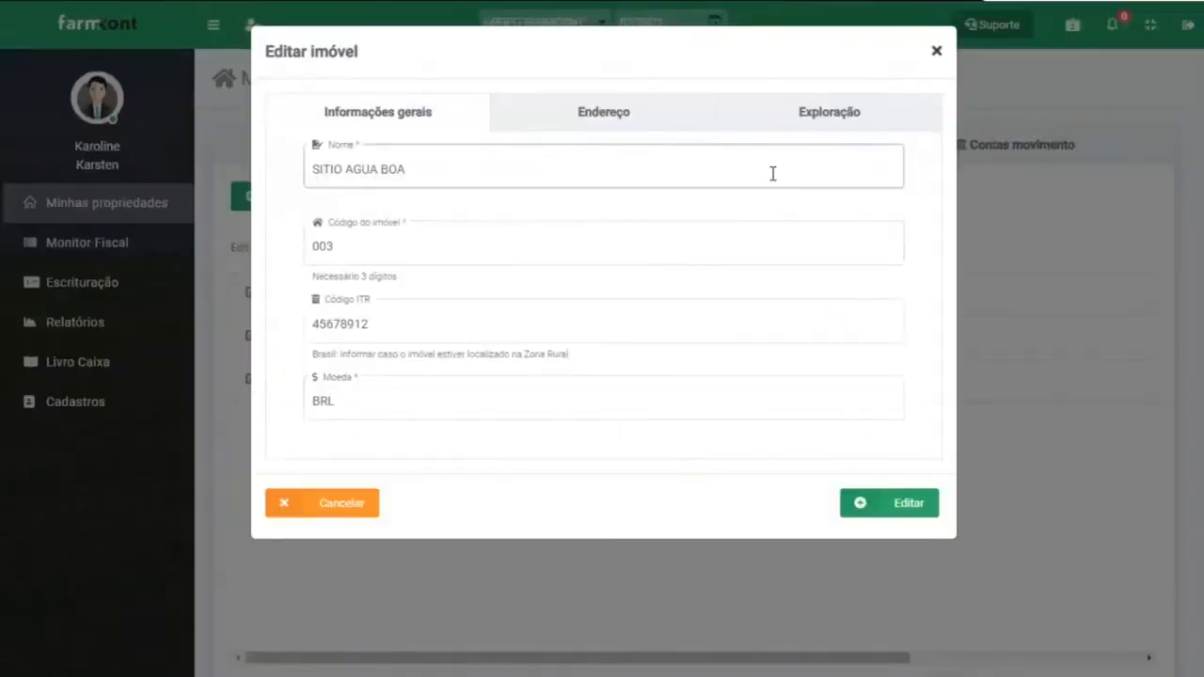
click(832, 124)
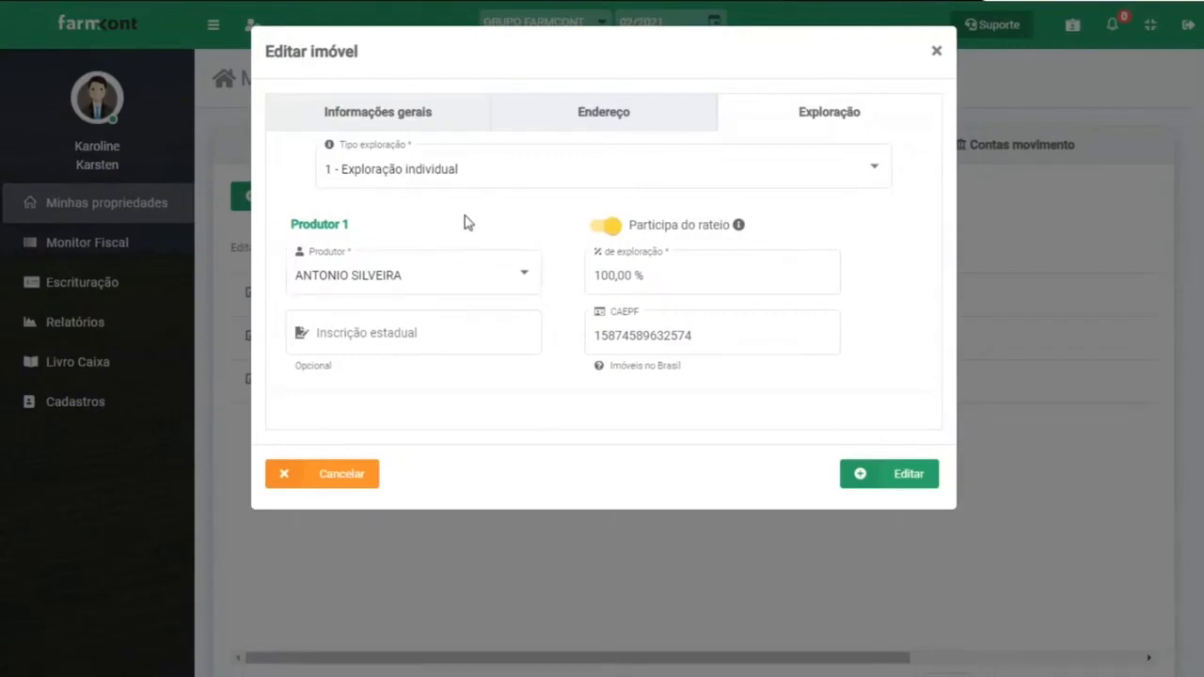
click(937, 52)
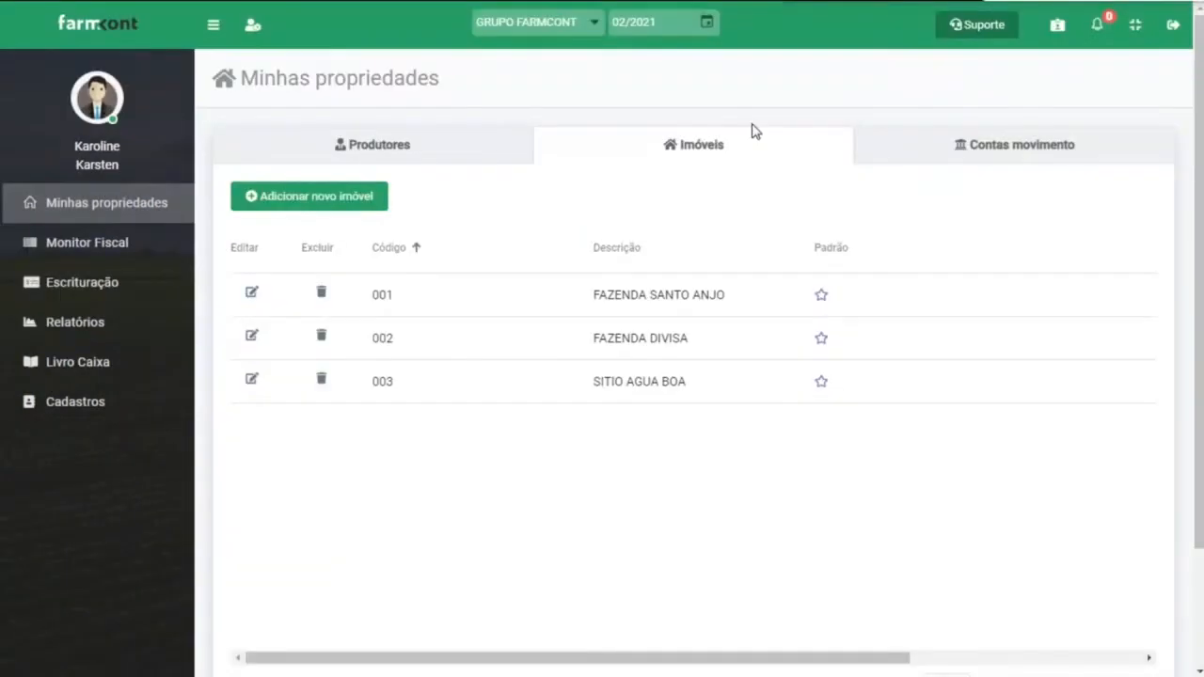
- Review the description, code and bank details of movement account 001, and cancel without changing them
click(986, 153)
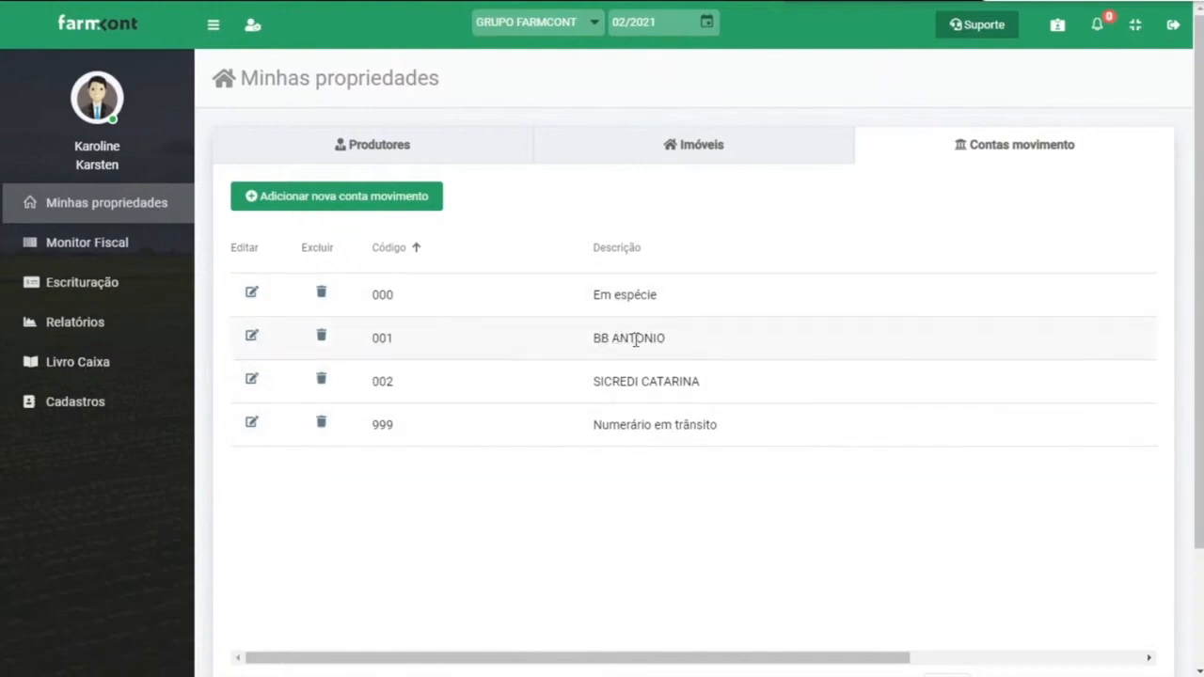
click(251, 336)
click(376, 138)
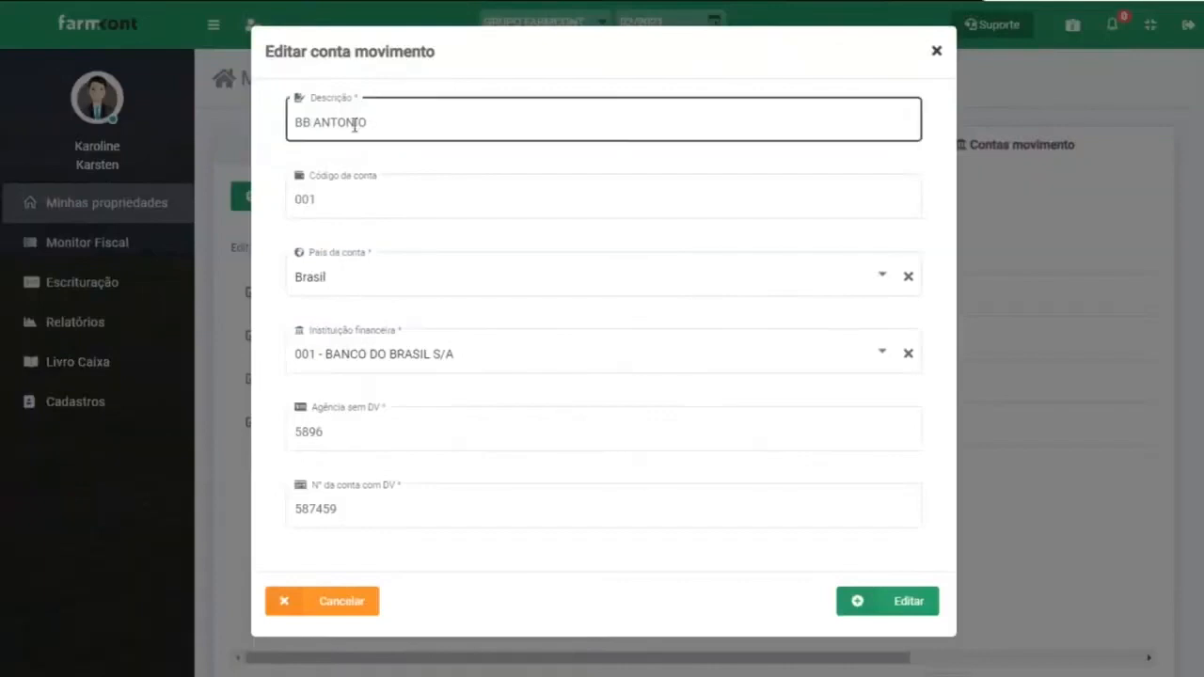
click(310, 199)
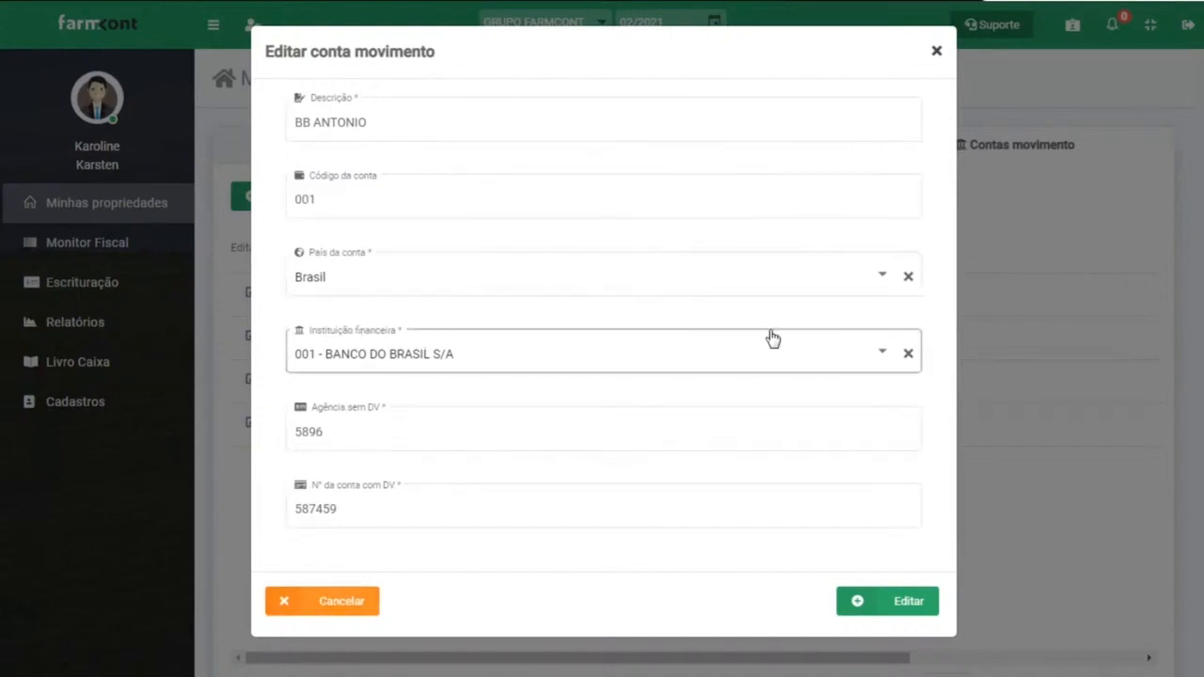
click(335, 602)
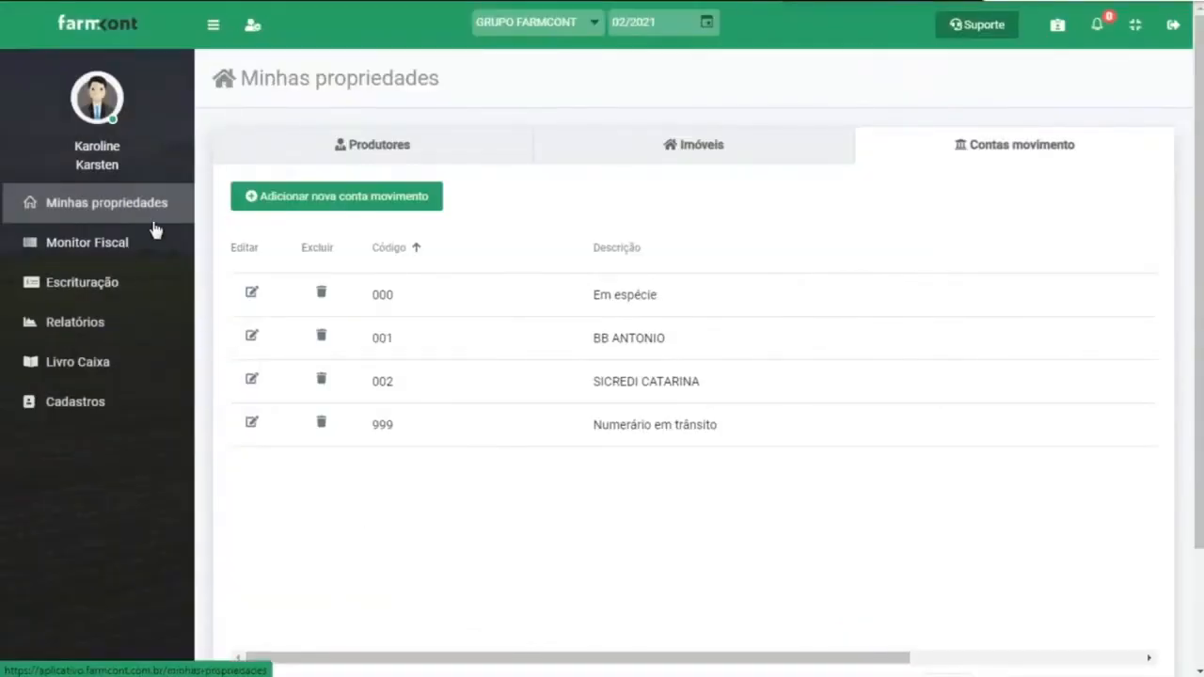
- Change the reference working period to 10/2020
click(706, 22)
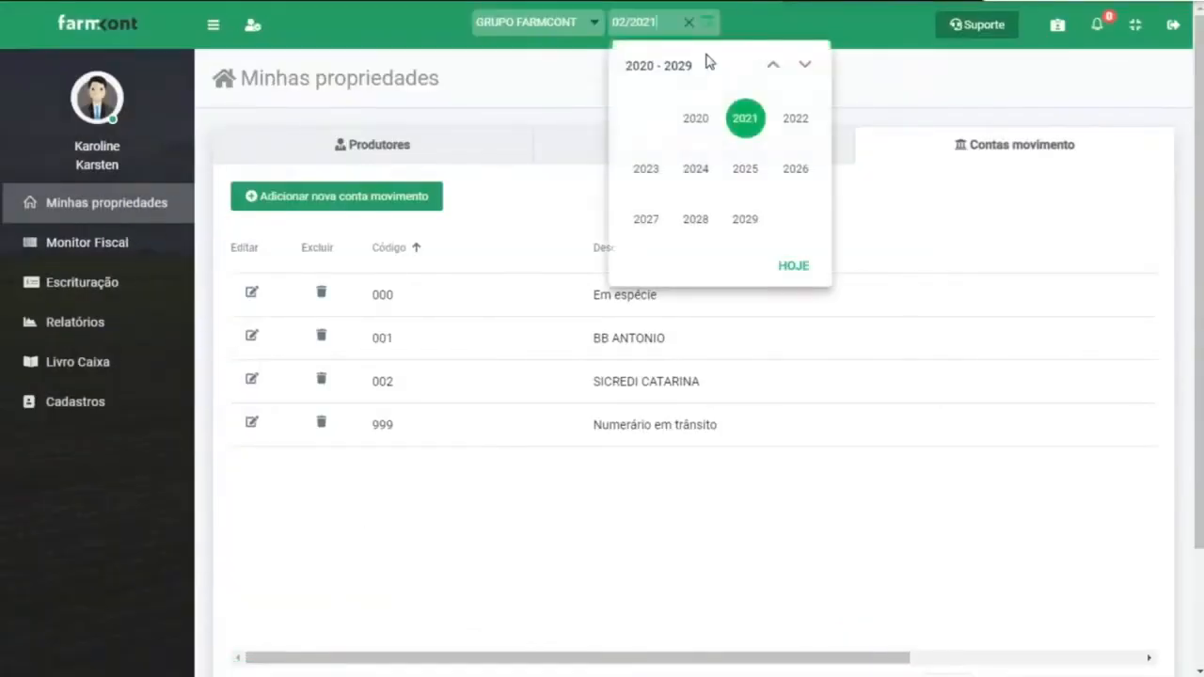
click(695, 119)
click(695, 221)
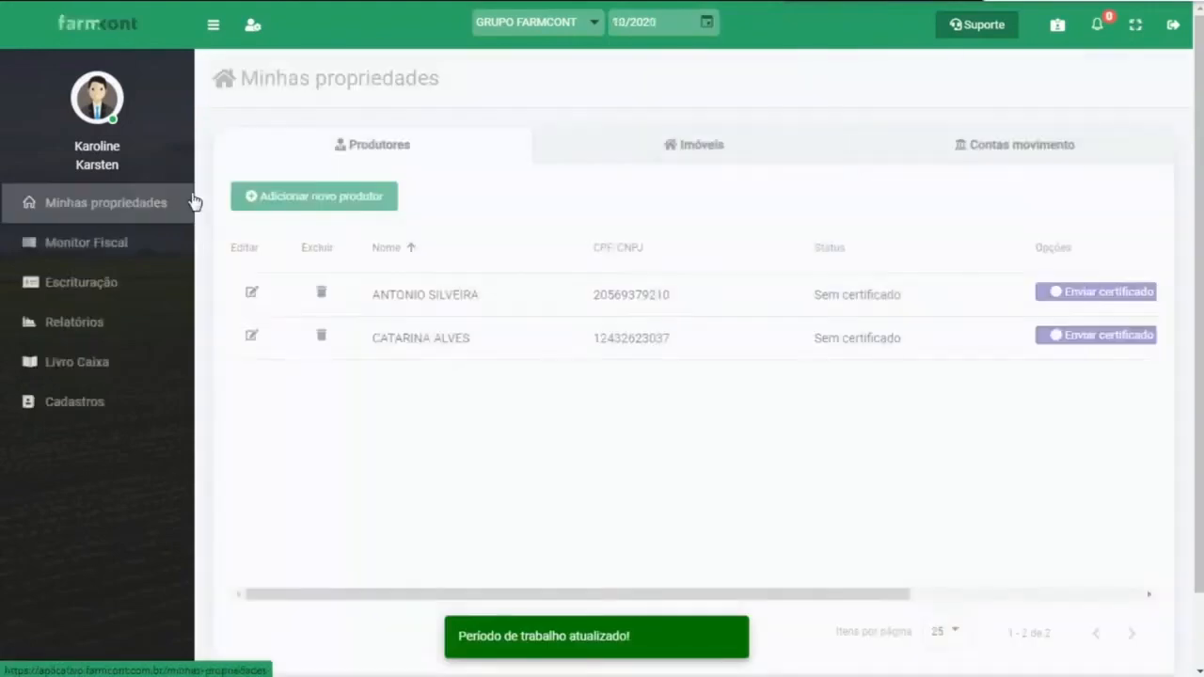
- Open the Monitor Fiscal for October 2020 and sort its documents by emission date in ascending order
click(131, 249)
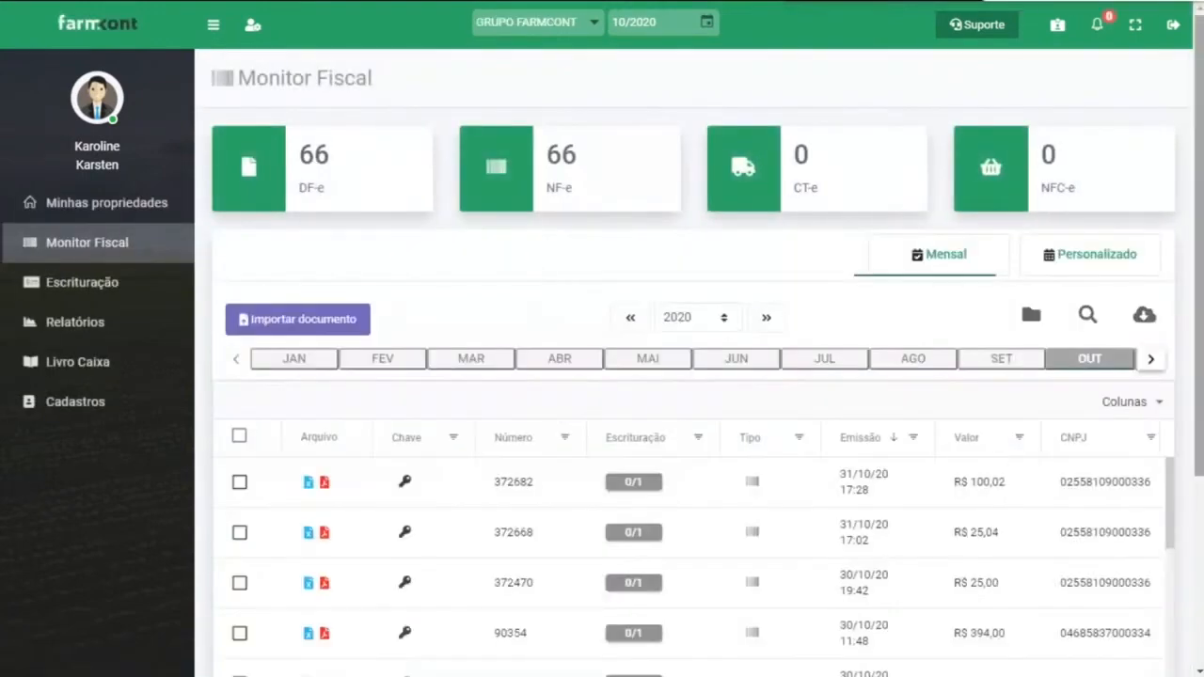
scroll(696, 376, down, 3)
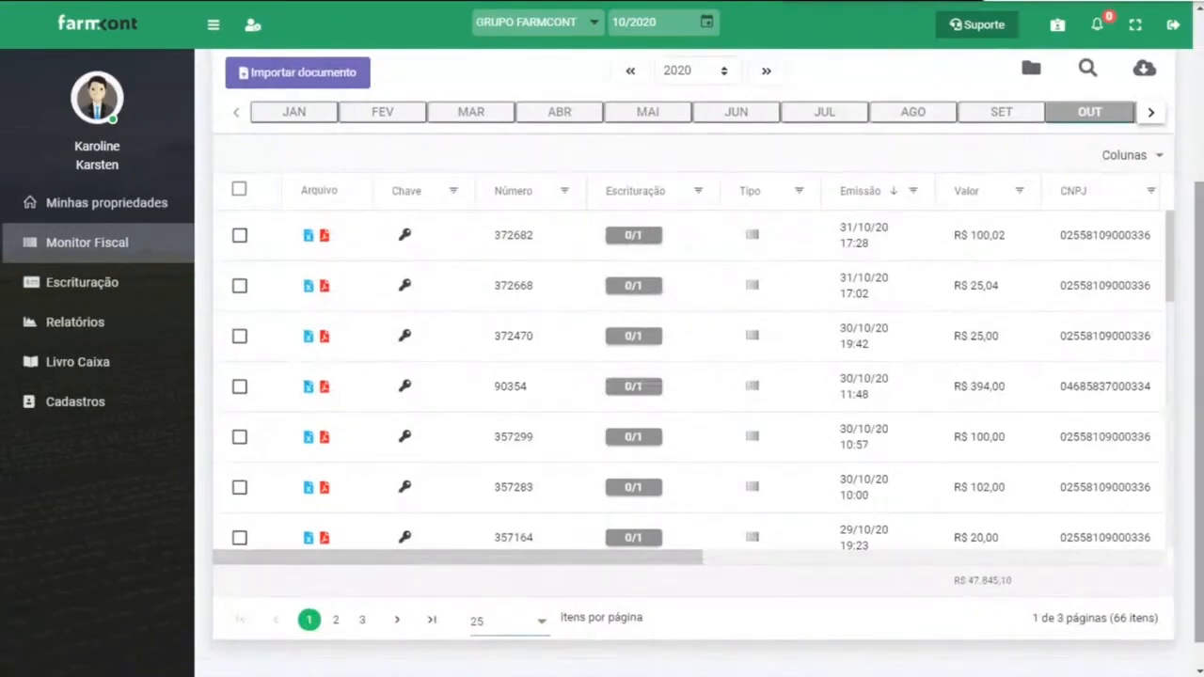
scroll(1200, 267, up, 1)
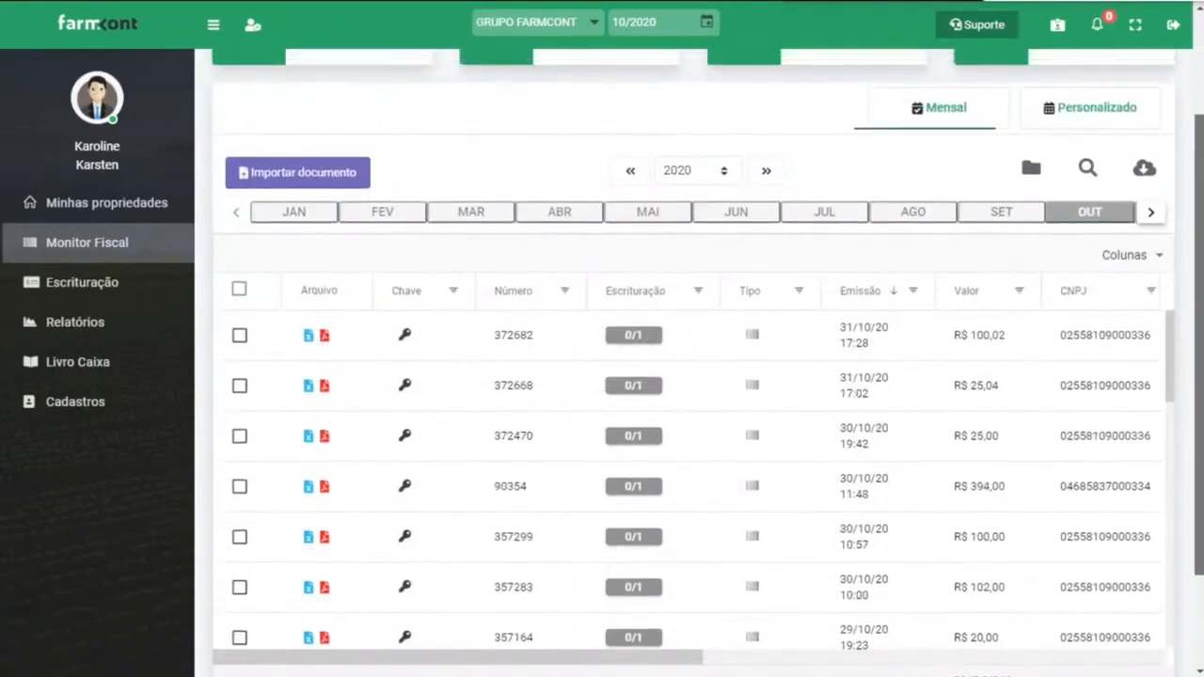
scroll(696, 376, down, 1)
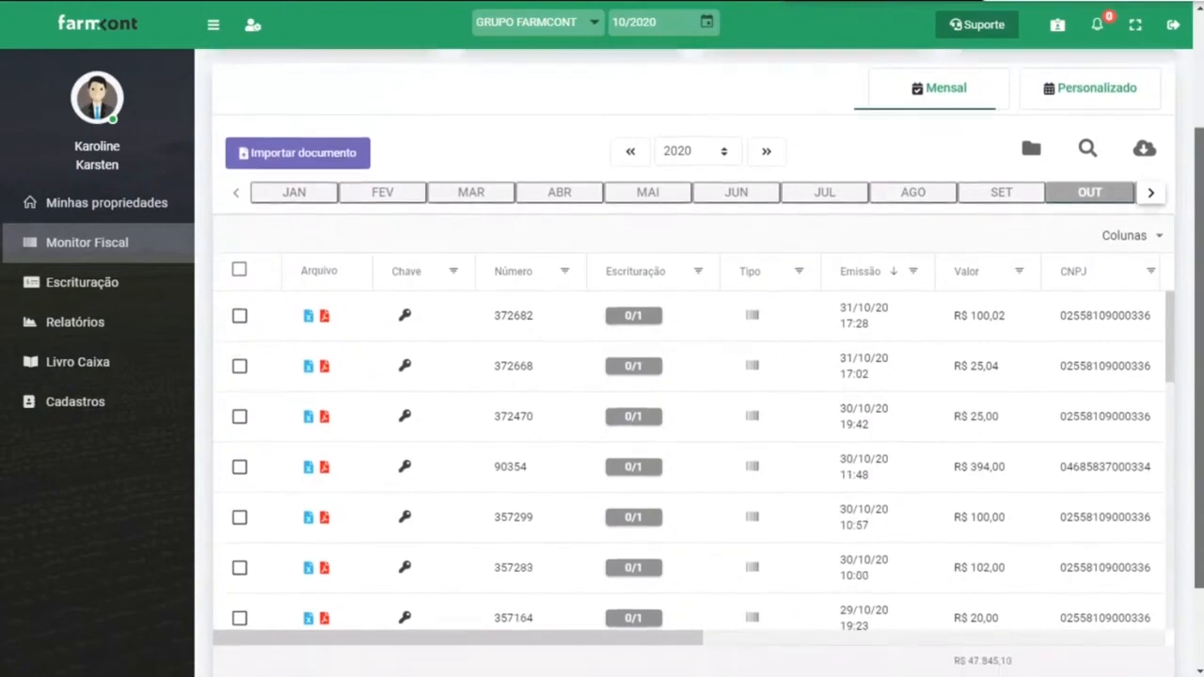
scroll(697, 376, down, 1)
scroll(696, 376, down, 1)
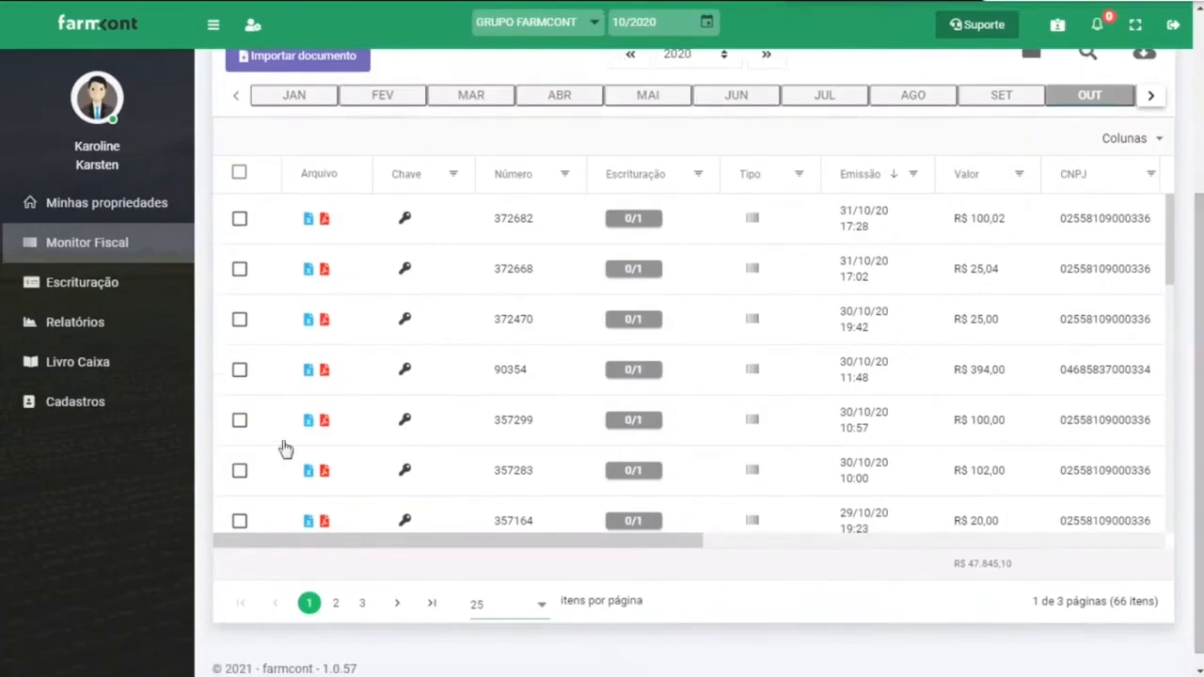
drag(445, 551, 349, 530)
click(871, 179)
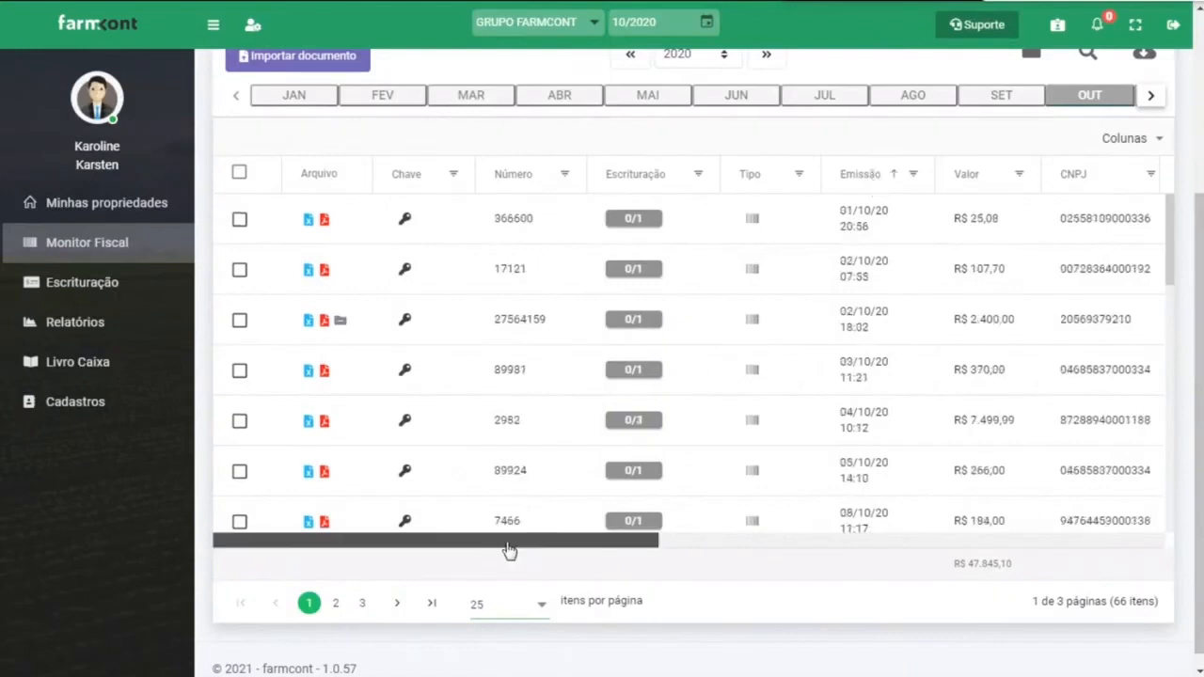
- Review the PDF of the R$ 107,70 invoice issued on 02/10/20 in a pop-up, checking issuer, recipient and products, and close it
drag(511, 551, 447, 562)
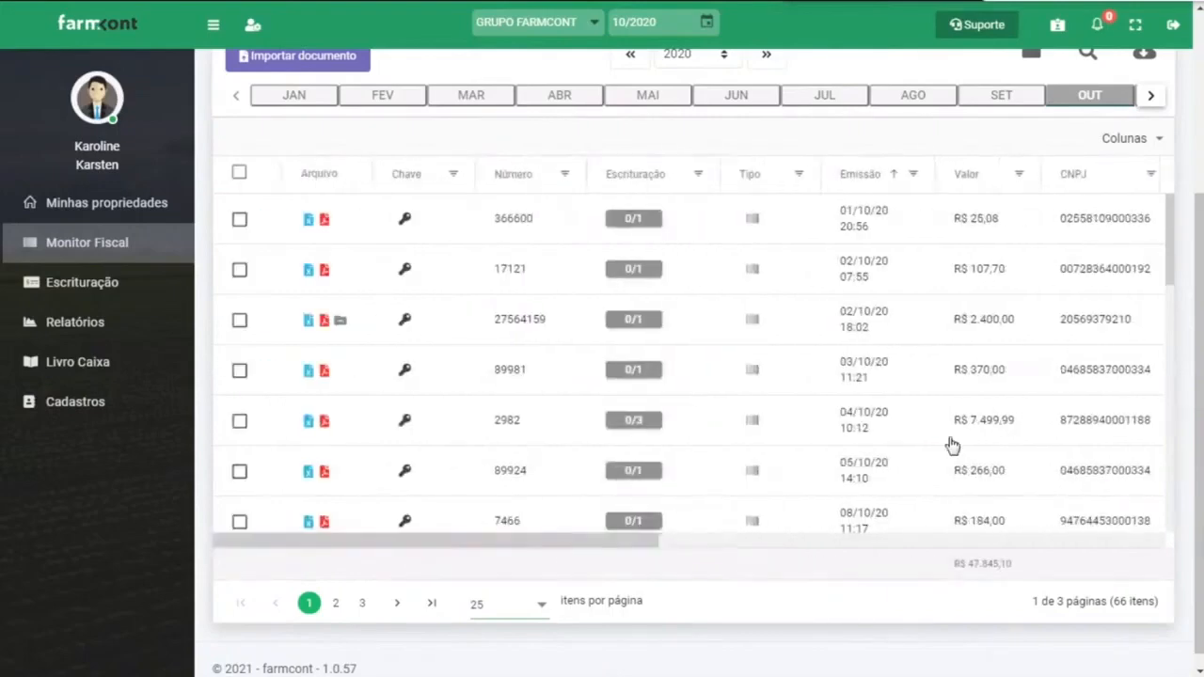
drag(568, 548, 484, 430)
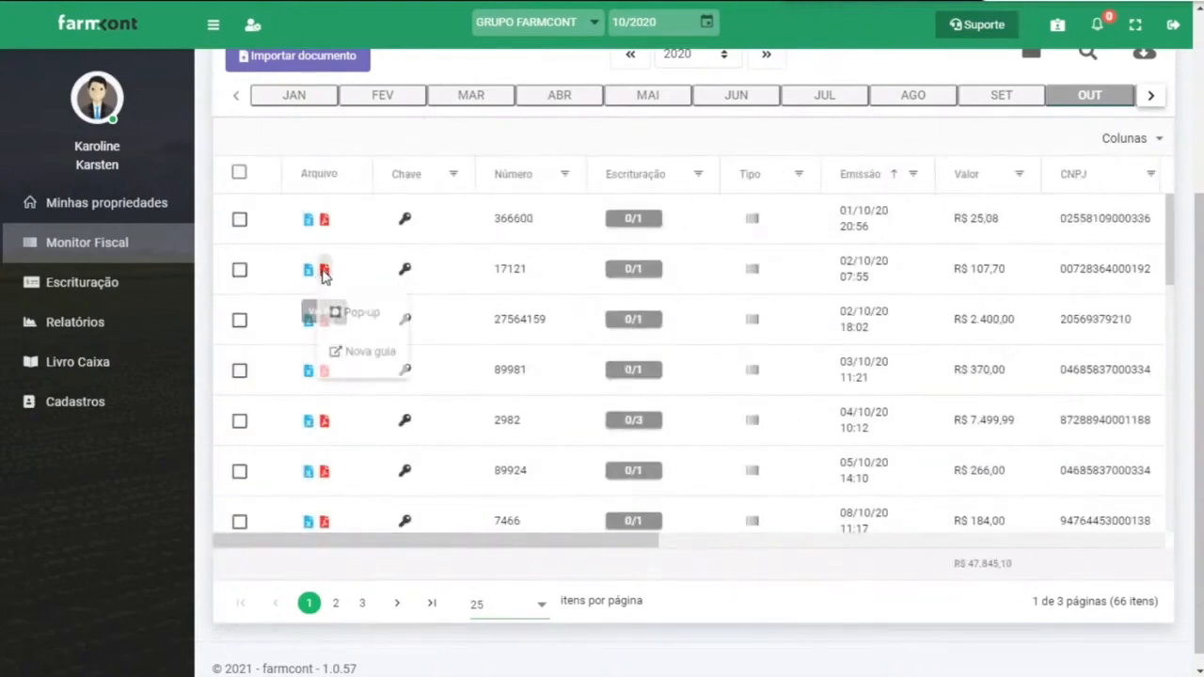
click(380, 333)
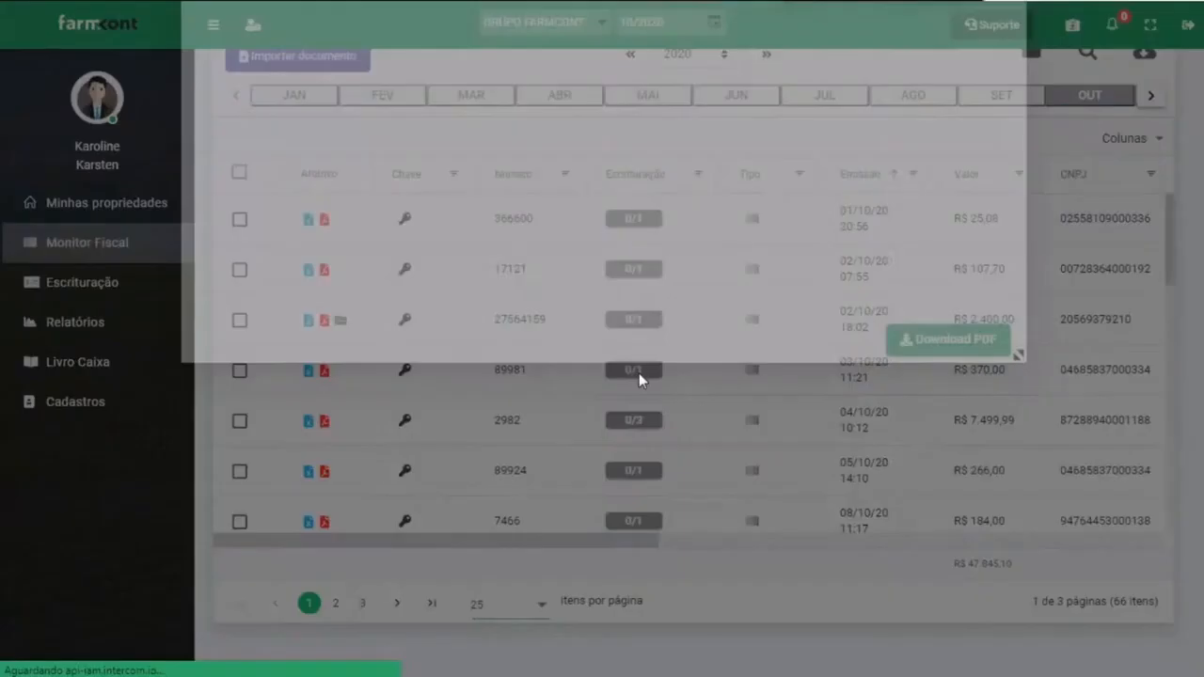
scroll(263, 359, down, 2)
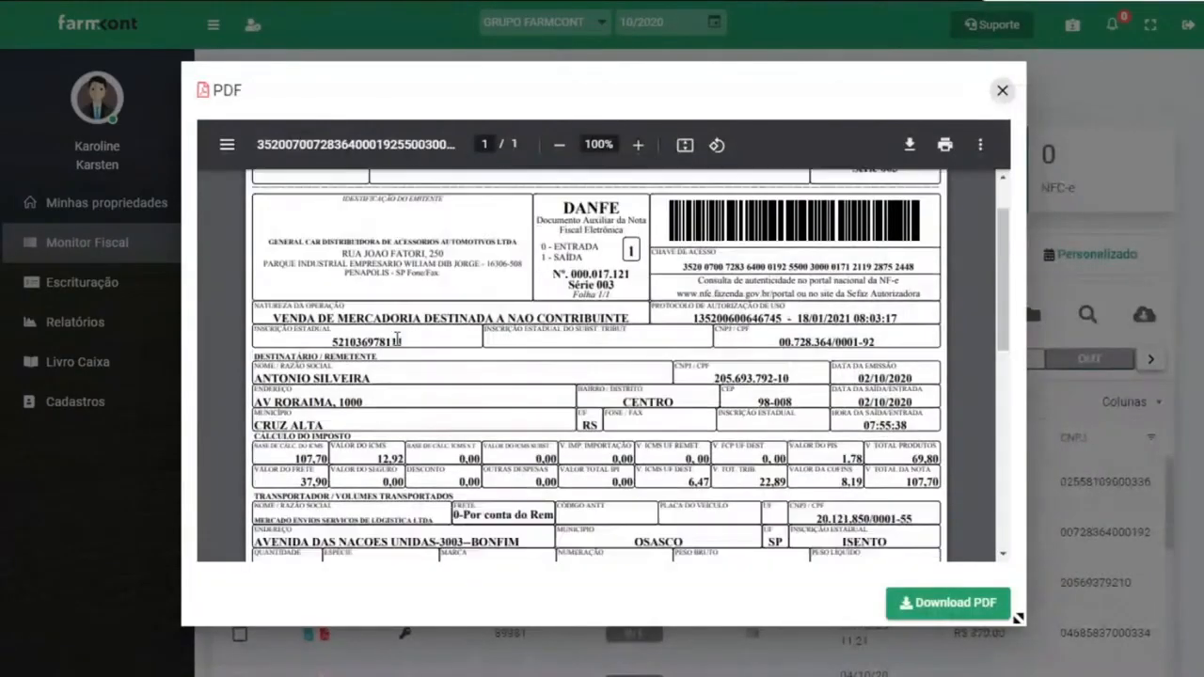
scroll(335, 299, down, 2)
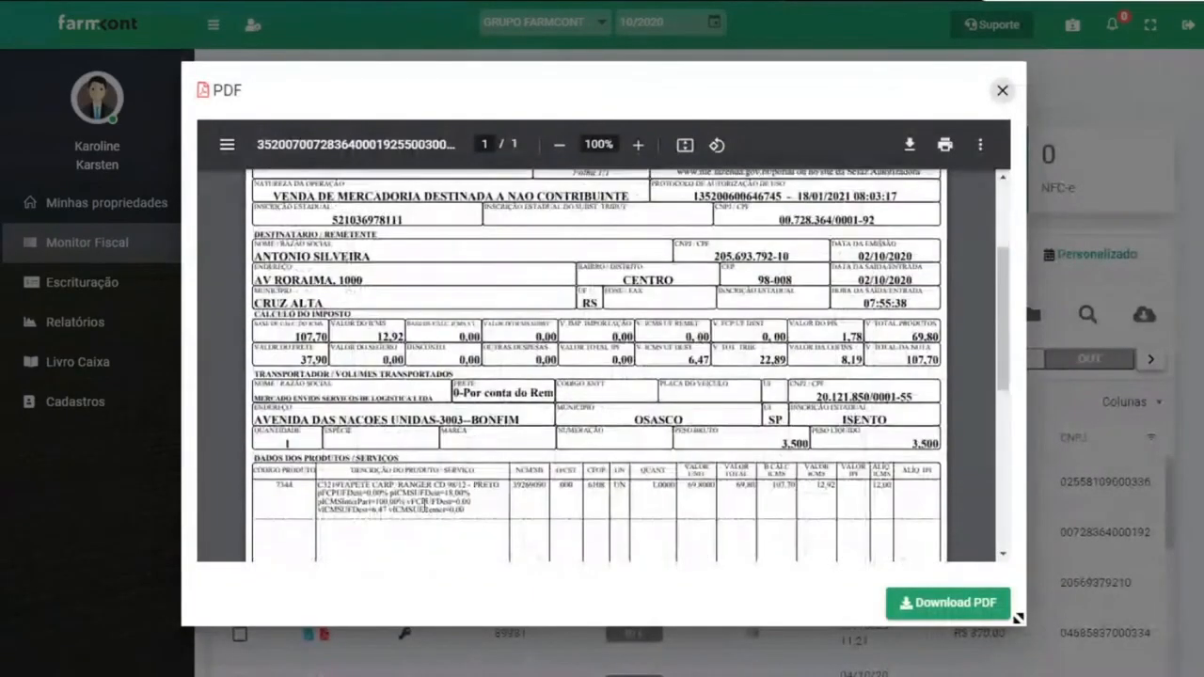
scroll(485, 490, up, 4)
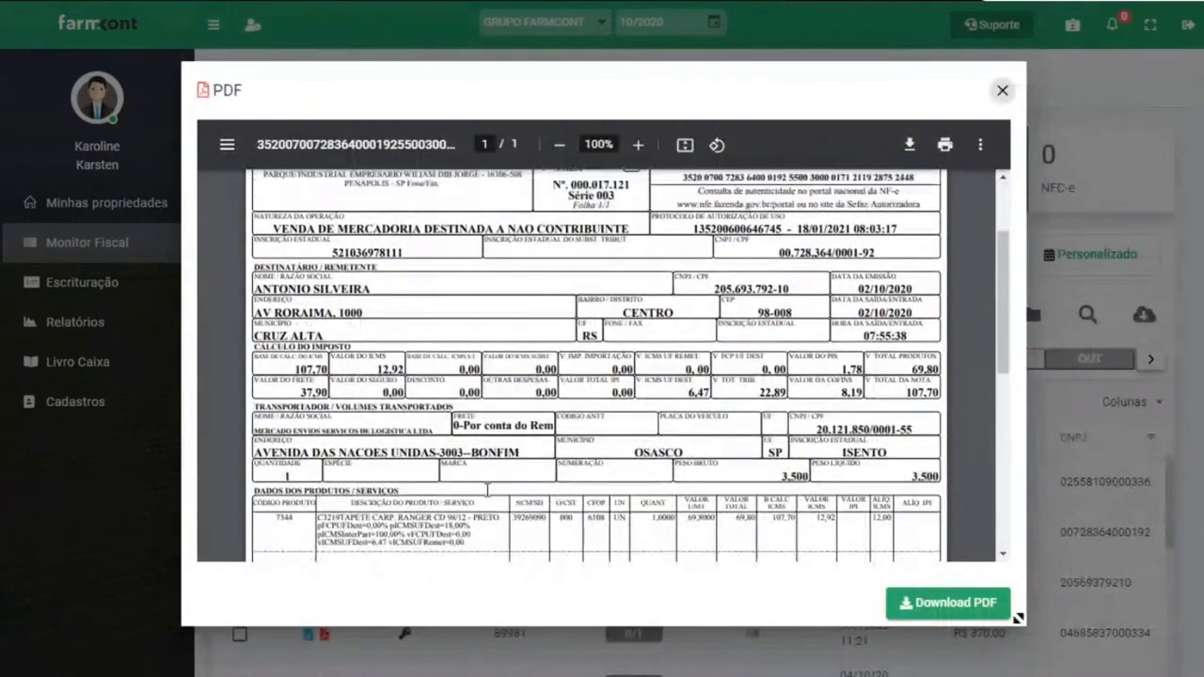
scroll(370, 428, down, 1)
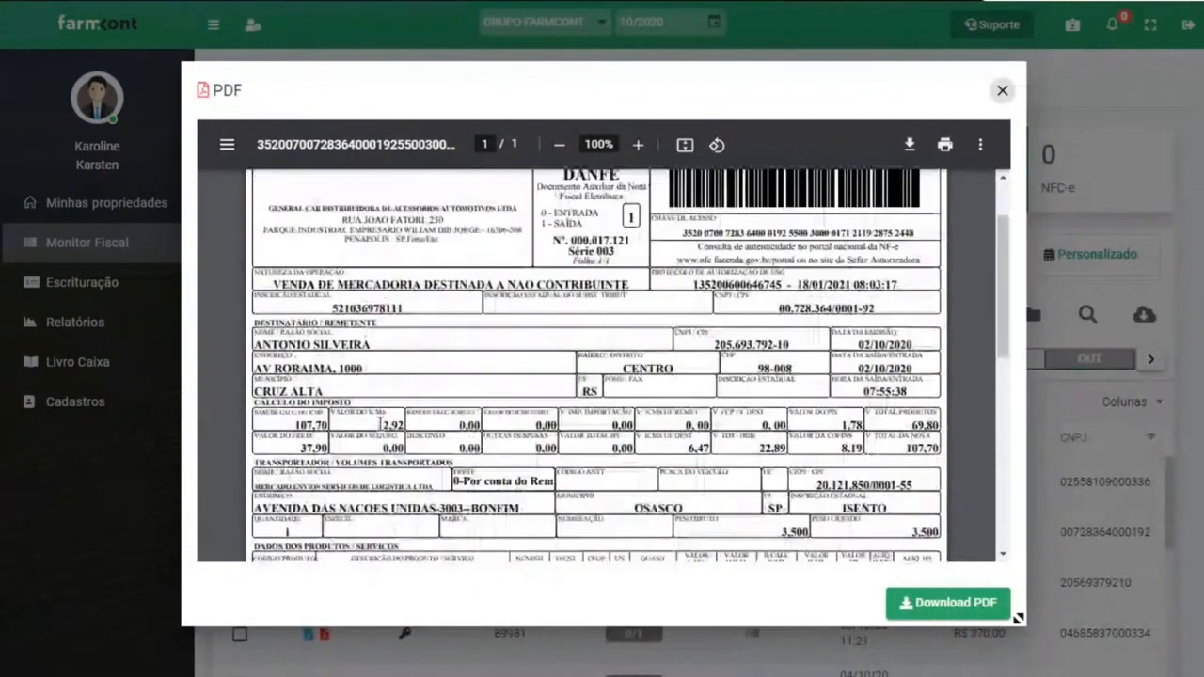
scroll(370, 428, up, 1)
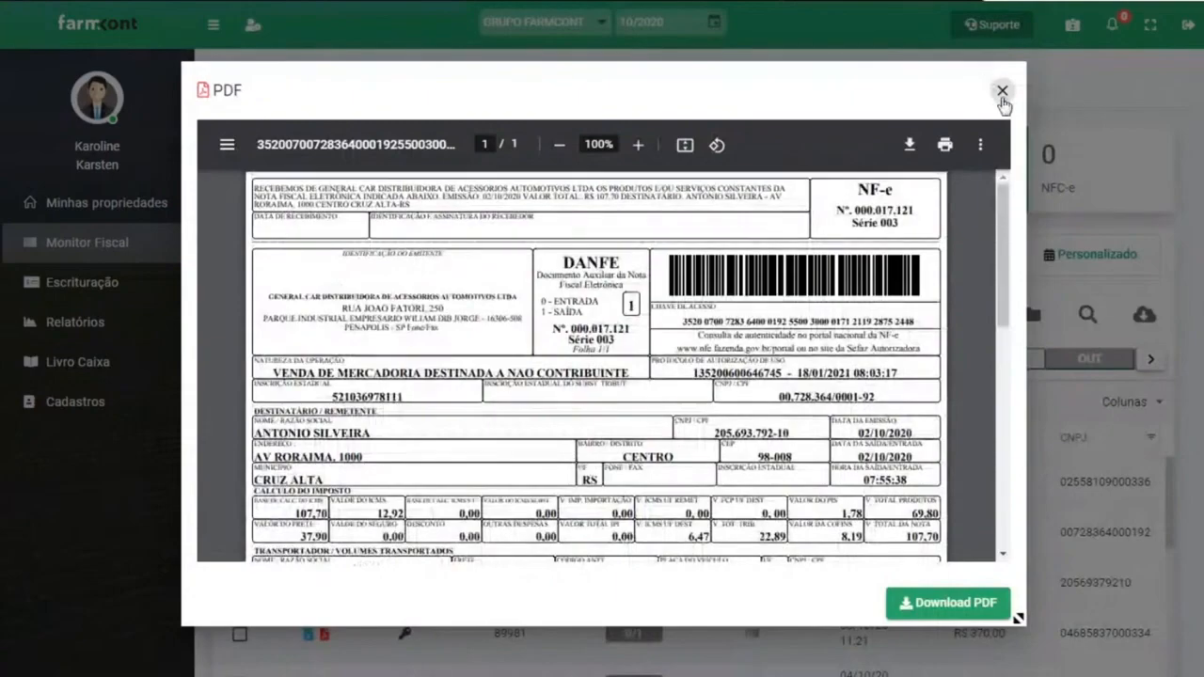
click(1002, 92)
- Select the R$ 107,70 invoice issued on 02/10/20 and start a new bookkeeping entry for it
scroll(1195, 302, down, 3)
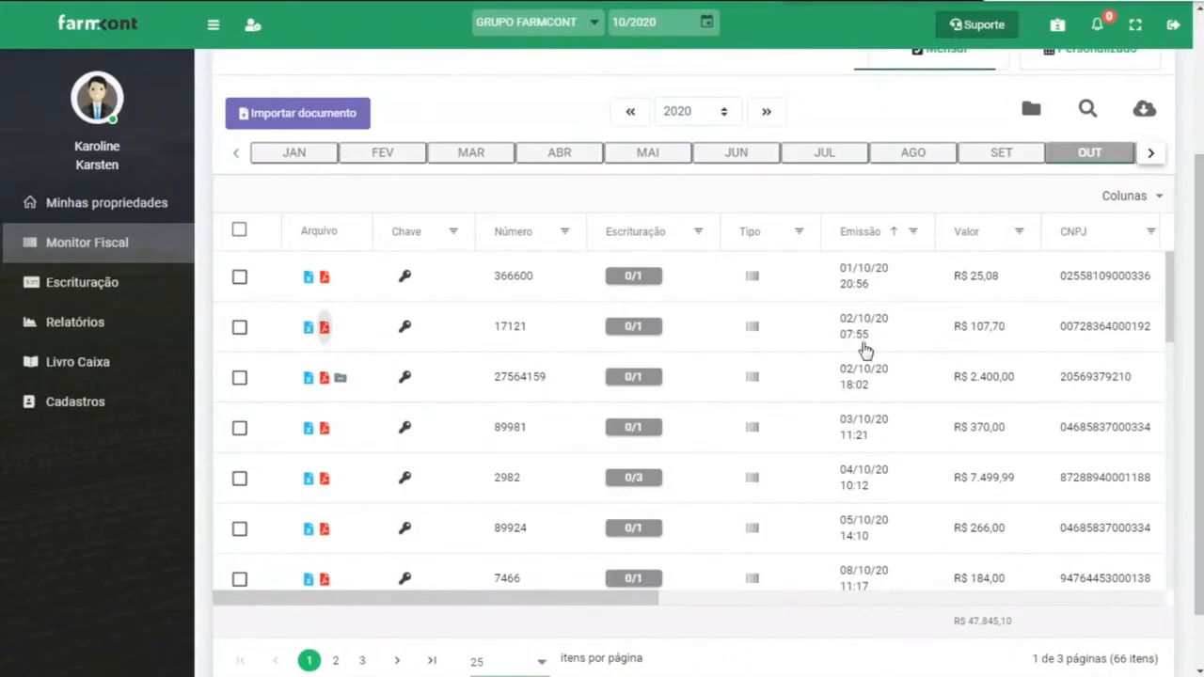
drag(484, 607, 378, 353)
click(239, 329)
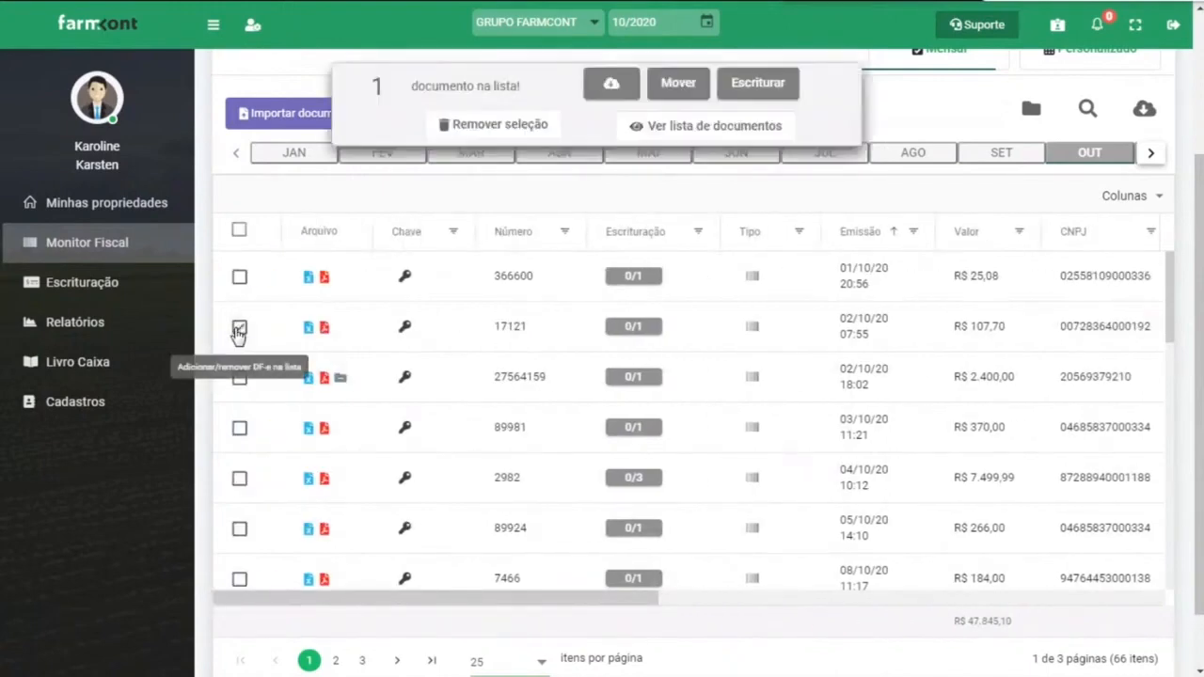
click(771, 83)
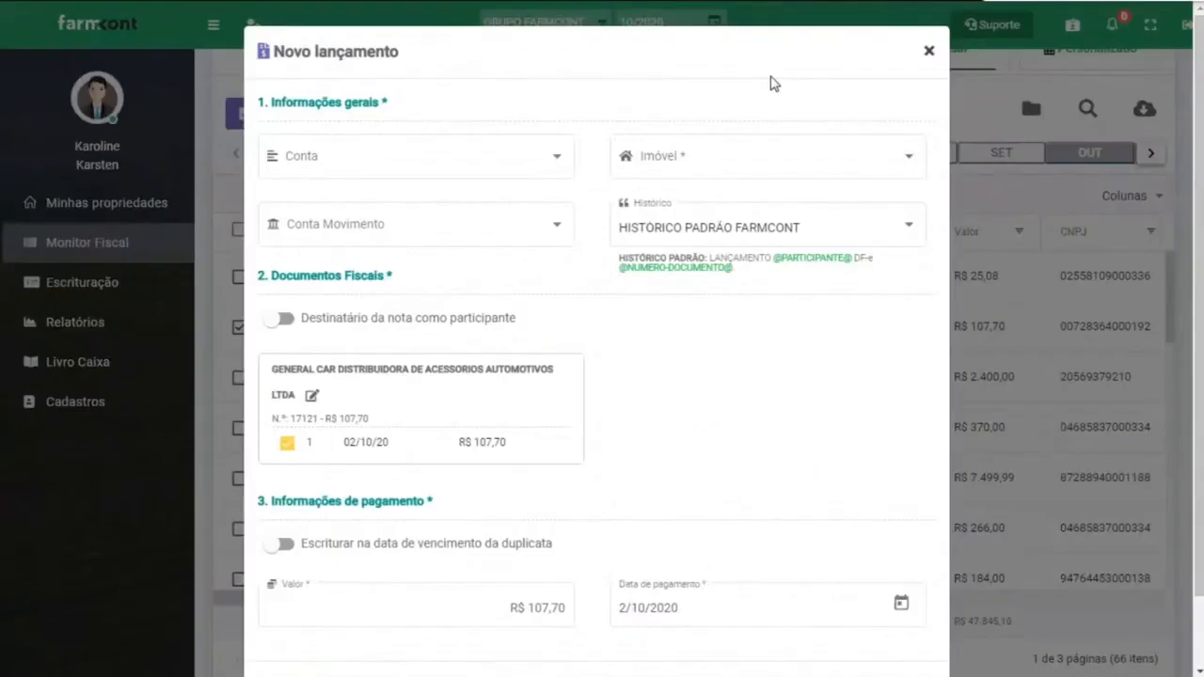
- Assign the entry to account 207 - DESPESA DE MANUTENÇÃO, property 001 - FAZENDA SANTO ANJO and movement account 001
click(547, 159)
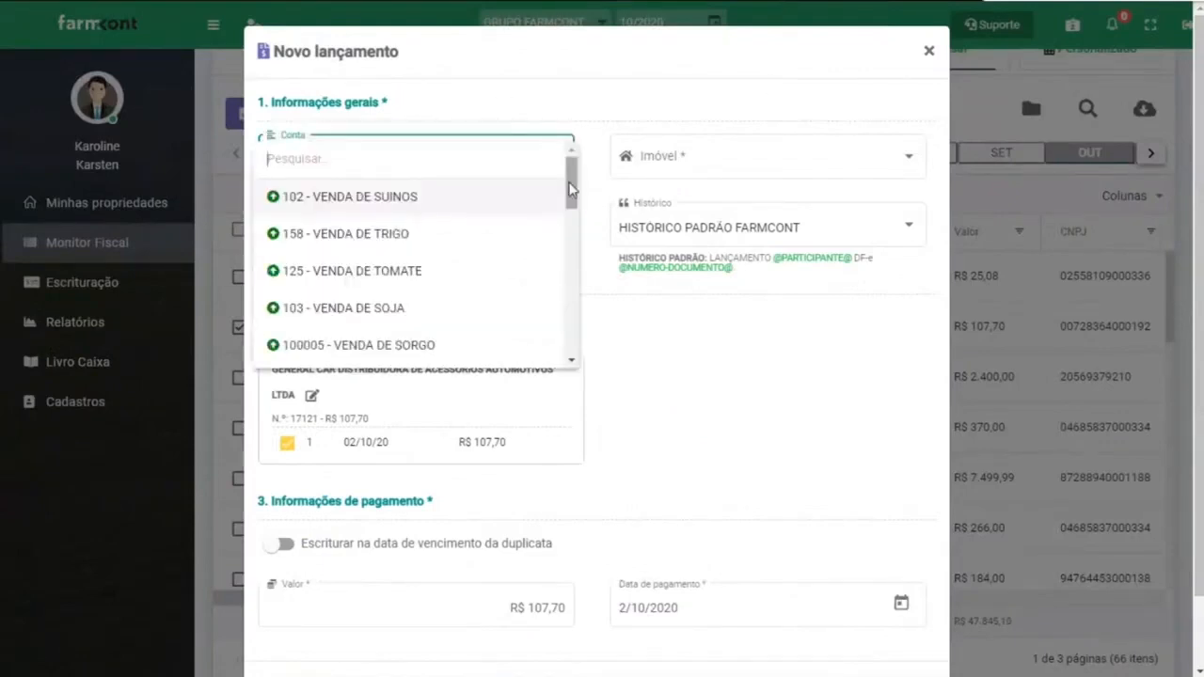
drag(571, 190, 591, 285)
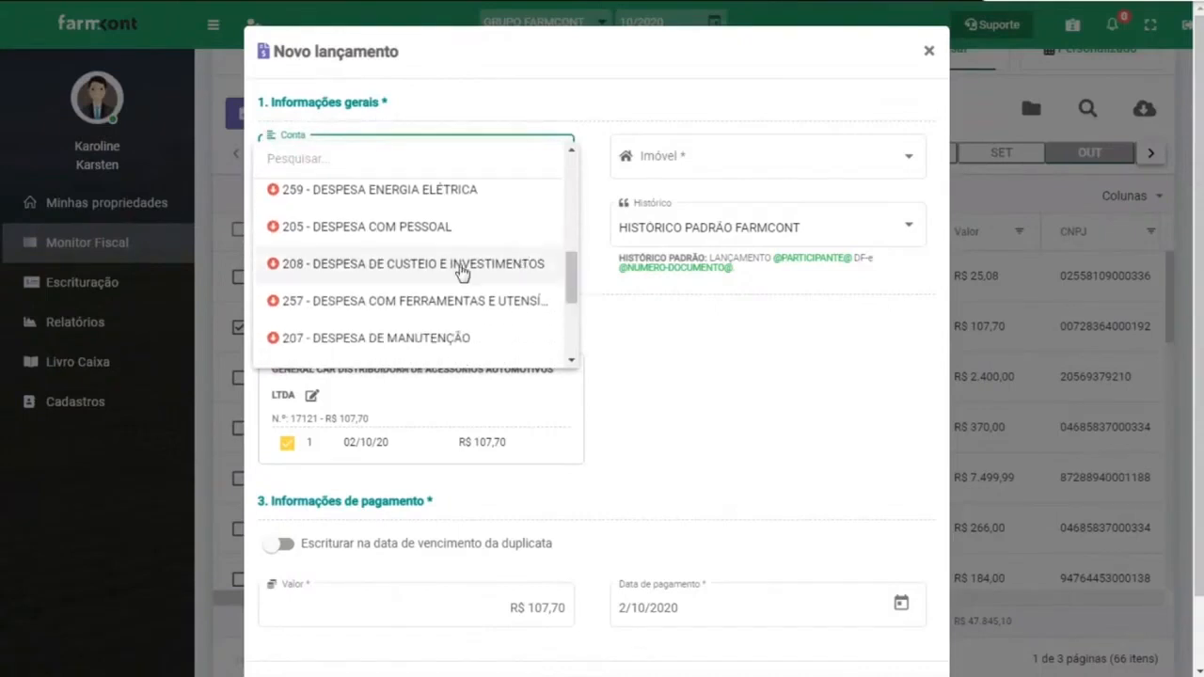
click(375, 346)
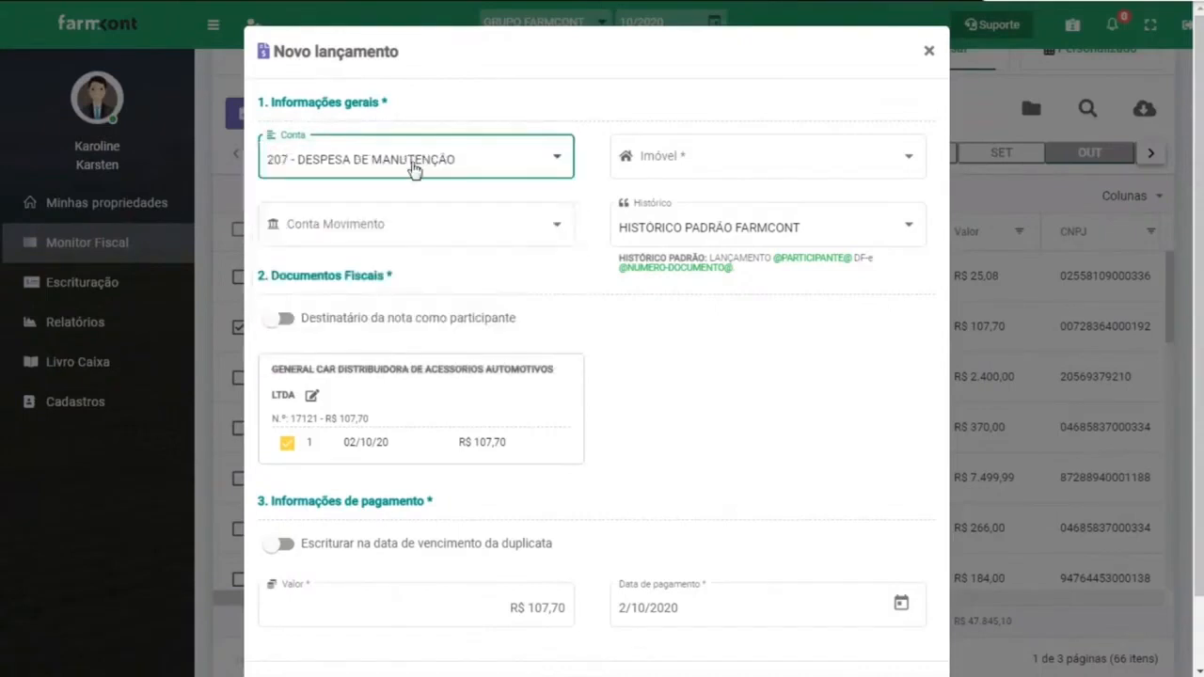
click(824, 156)
click(825, 156)
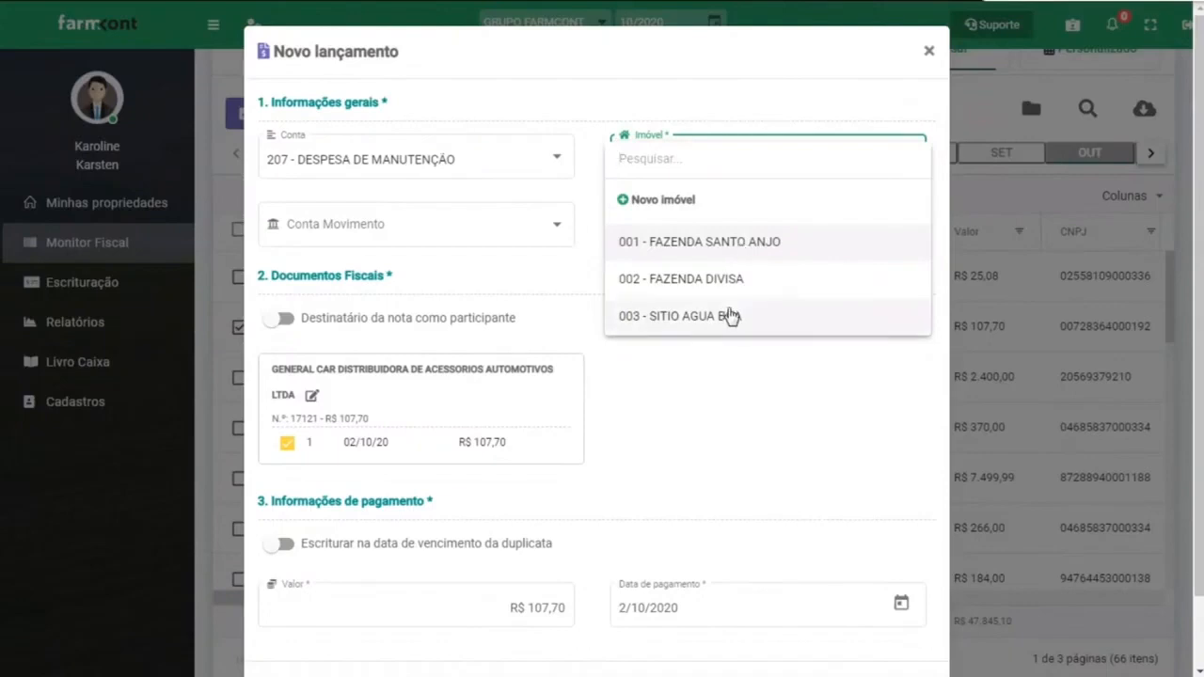
click(704, 243)
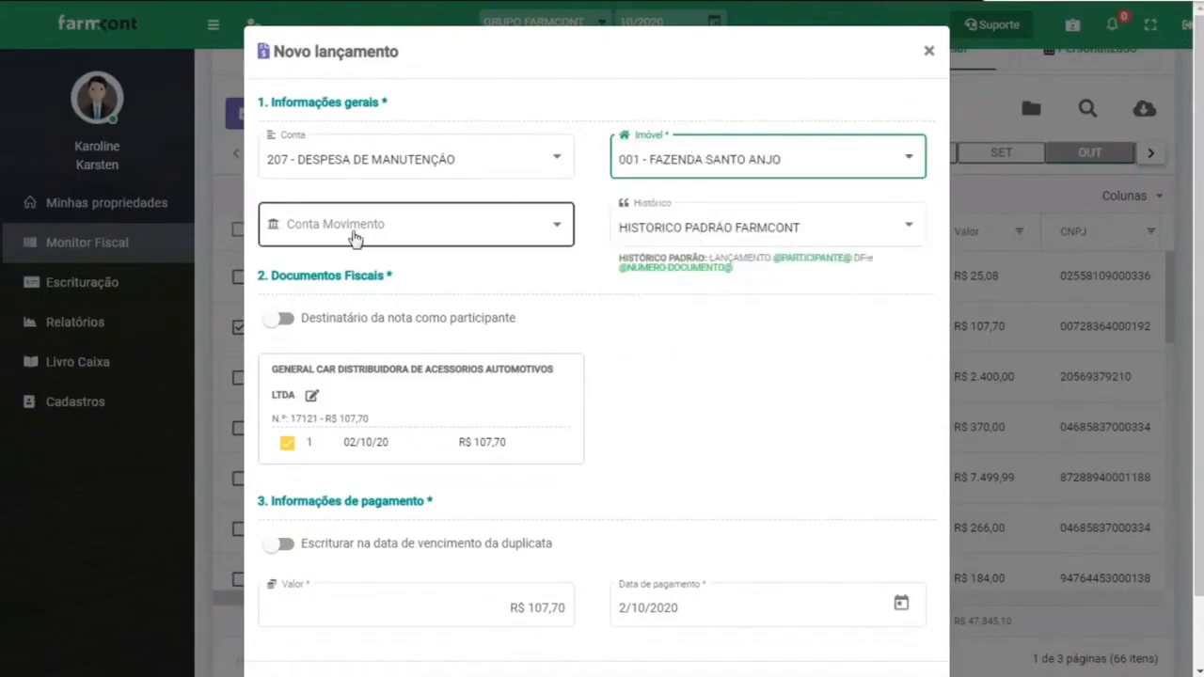
click(537, 230)
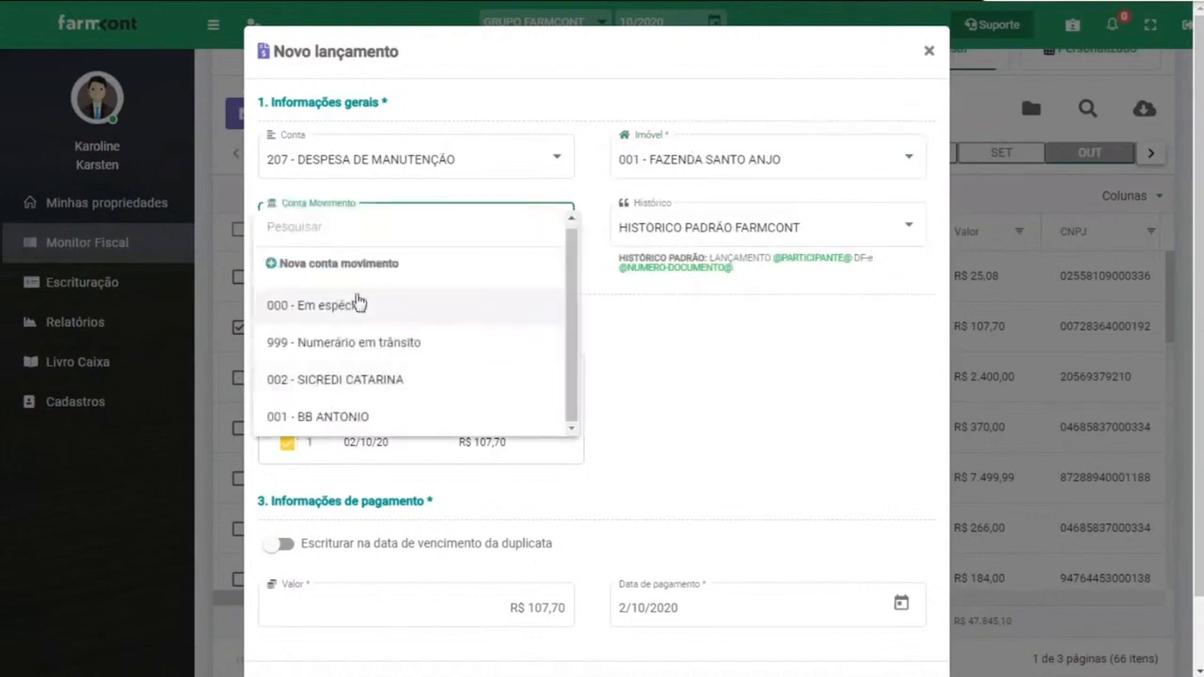
click(287, 421)
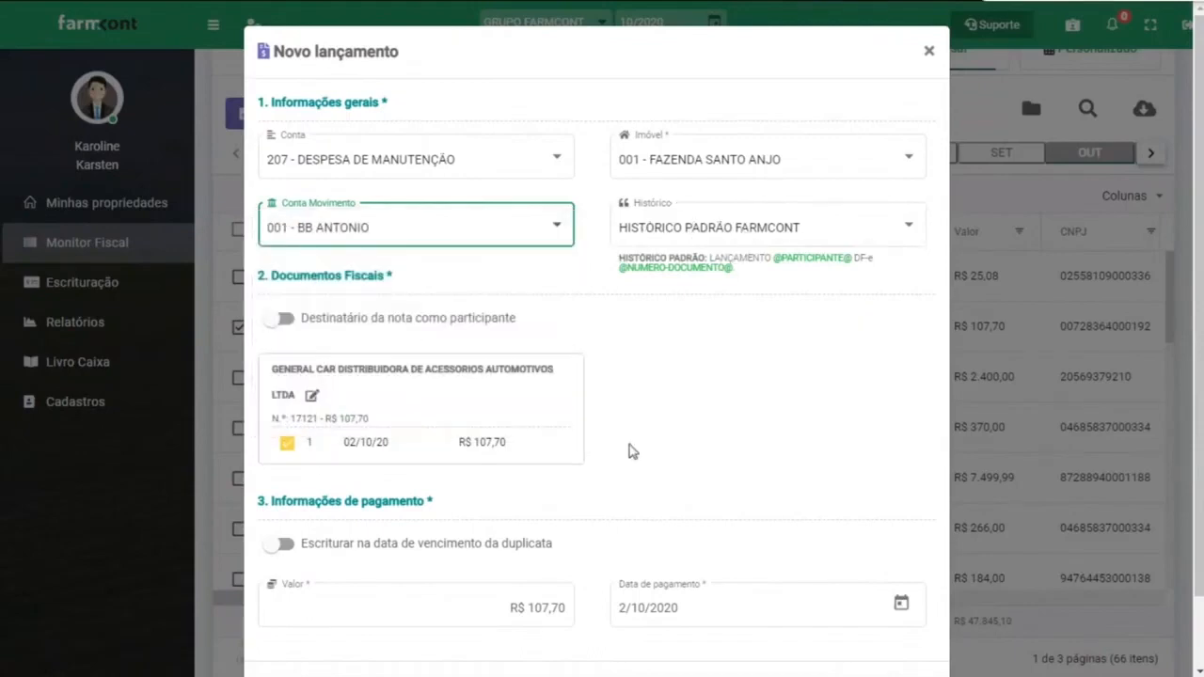
- Set the entry's payment date to 3/10/2020 and insert the entry
scroll(593, 295, down, 1)
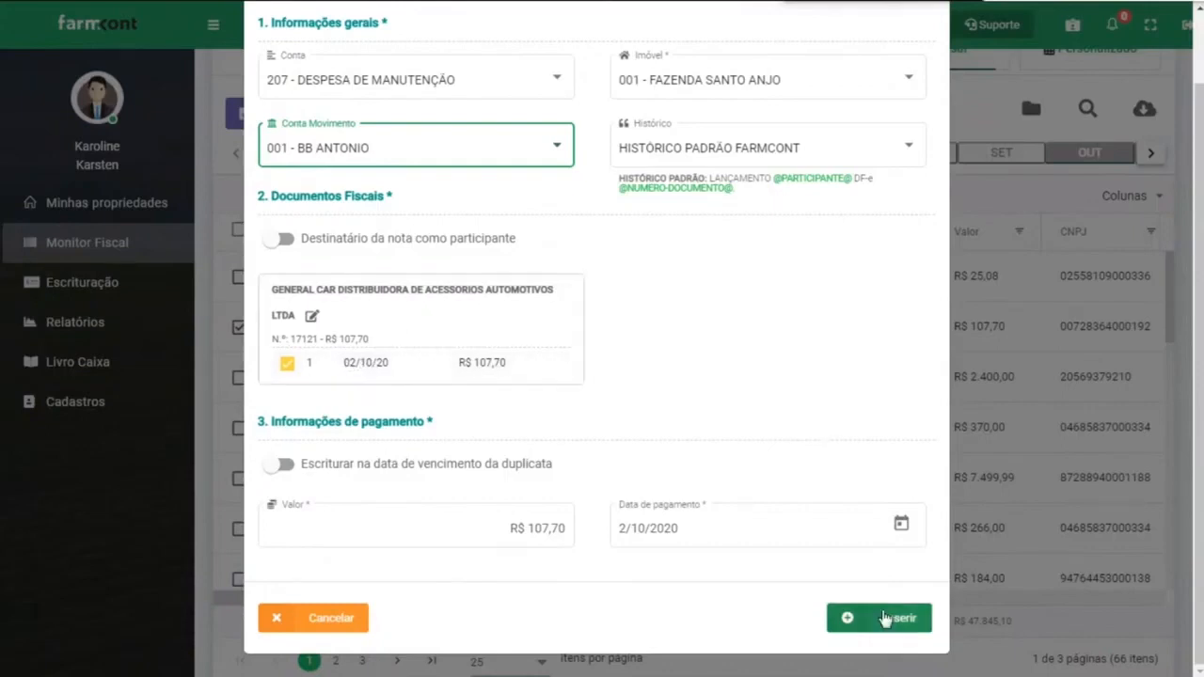
click(901, 528)
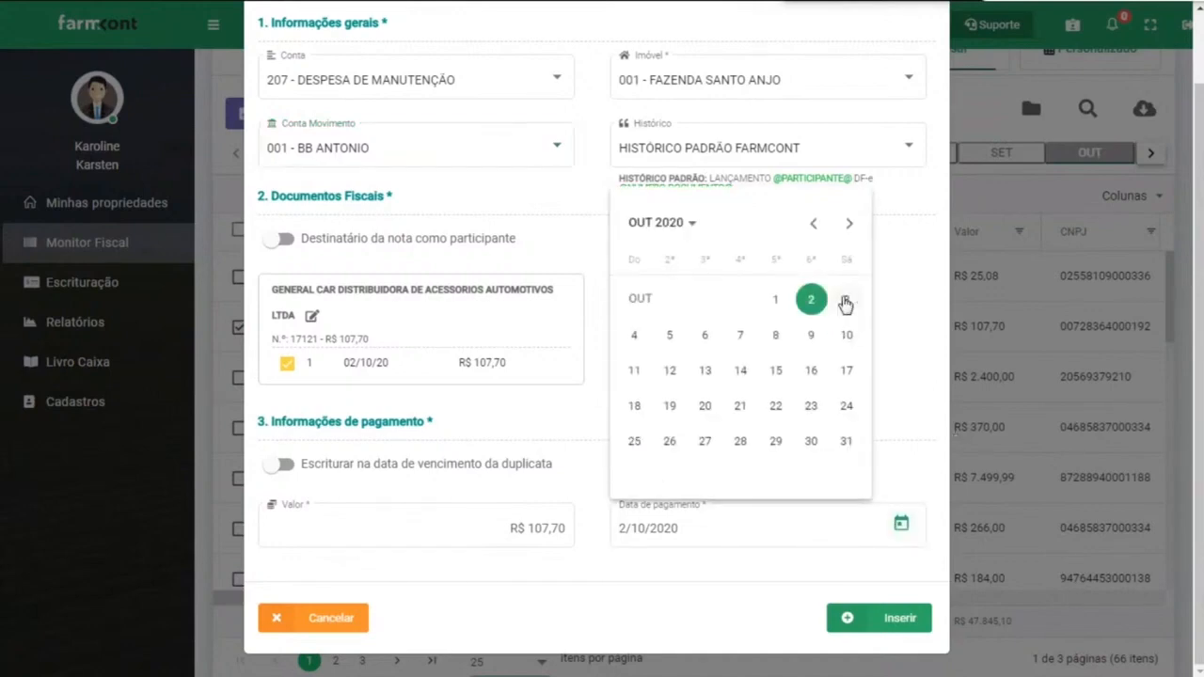
click(845, 301)
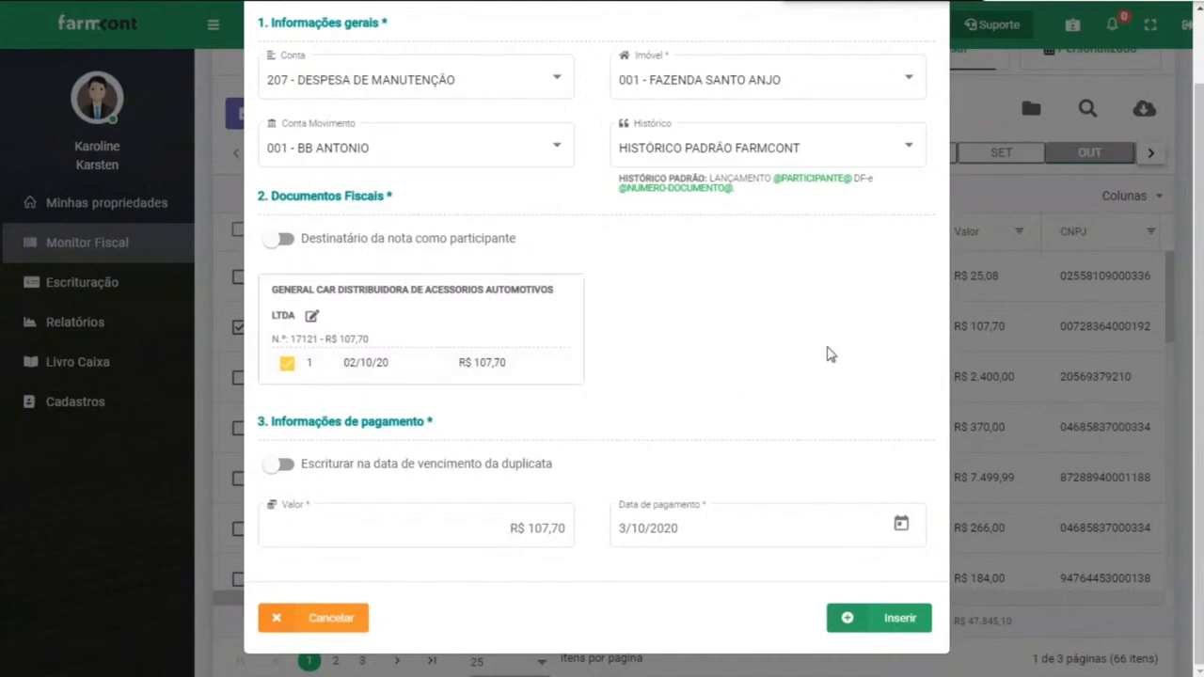
click(899, 623)
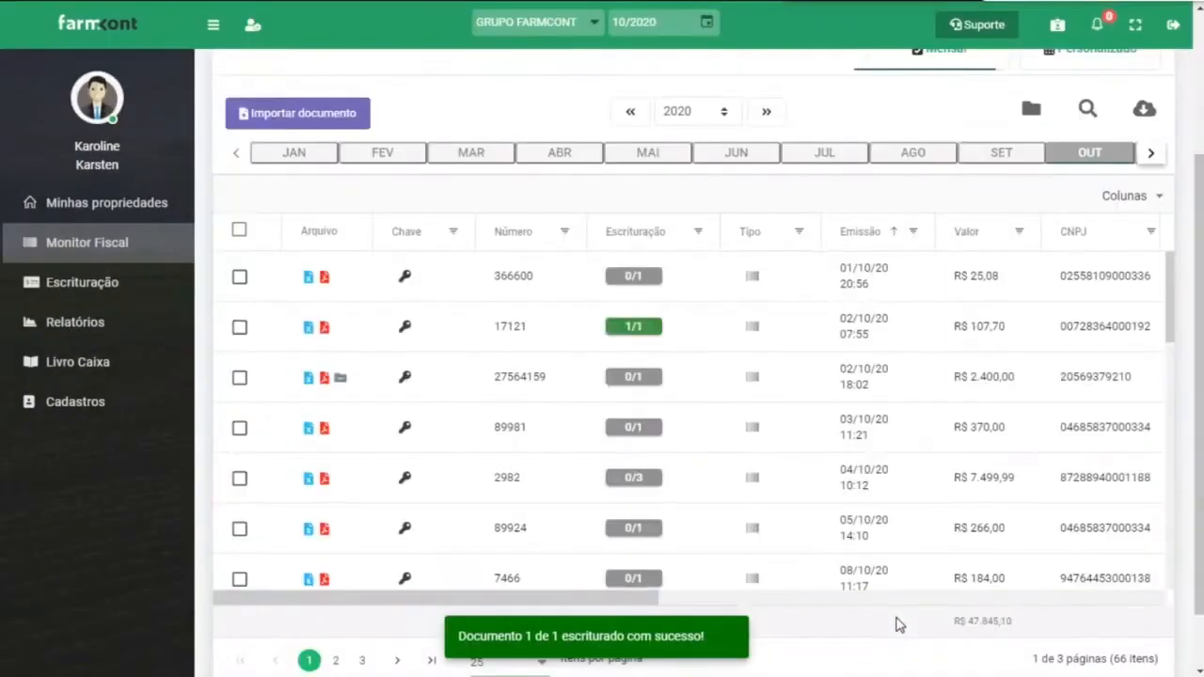
- Filter the document list by issuer to show only COMERCIO DE COMBUSTIVEIS FLORESTAL LTDA
drag(405, 599, 608, 602)
click(1037, 230)
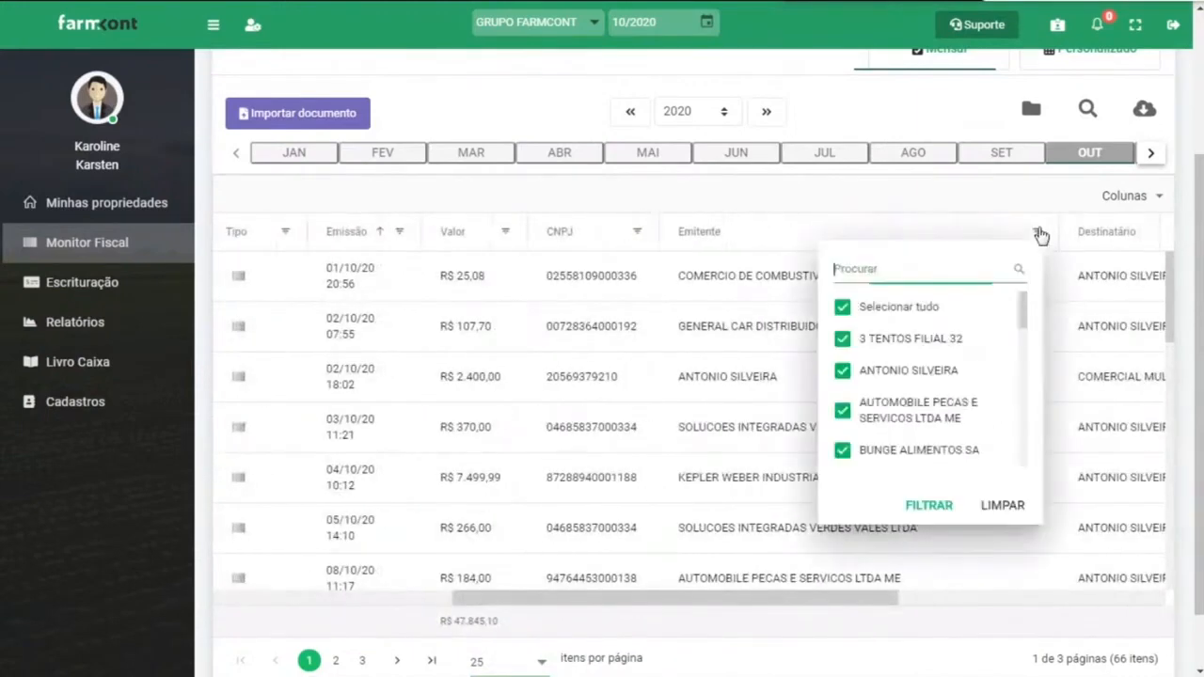
click(842, 309)
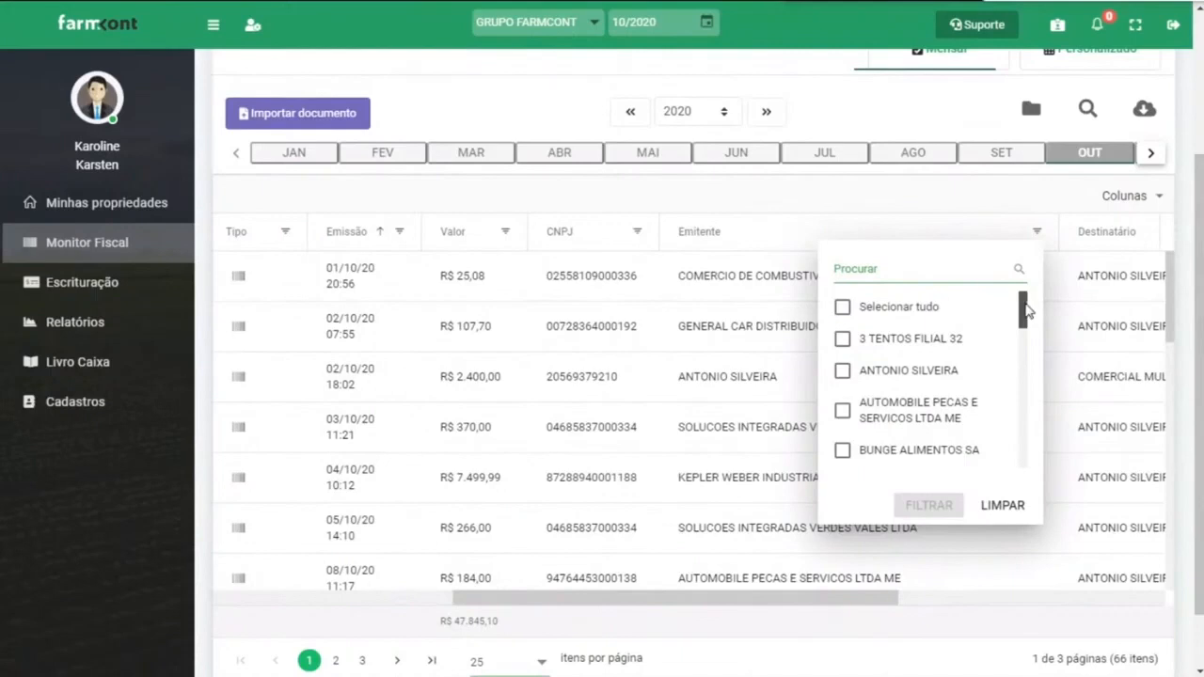
drag(1025, 311, 1032, 357)
click(842, 362)
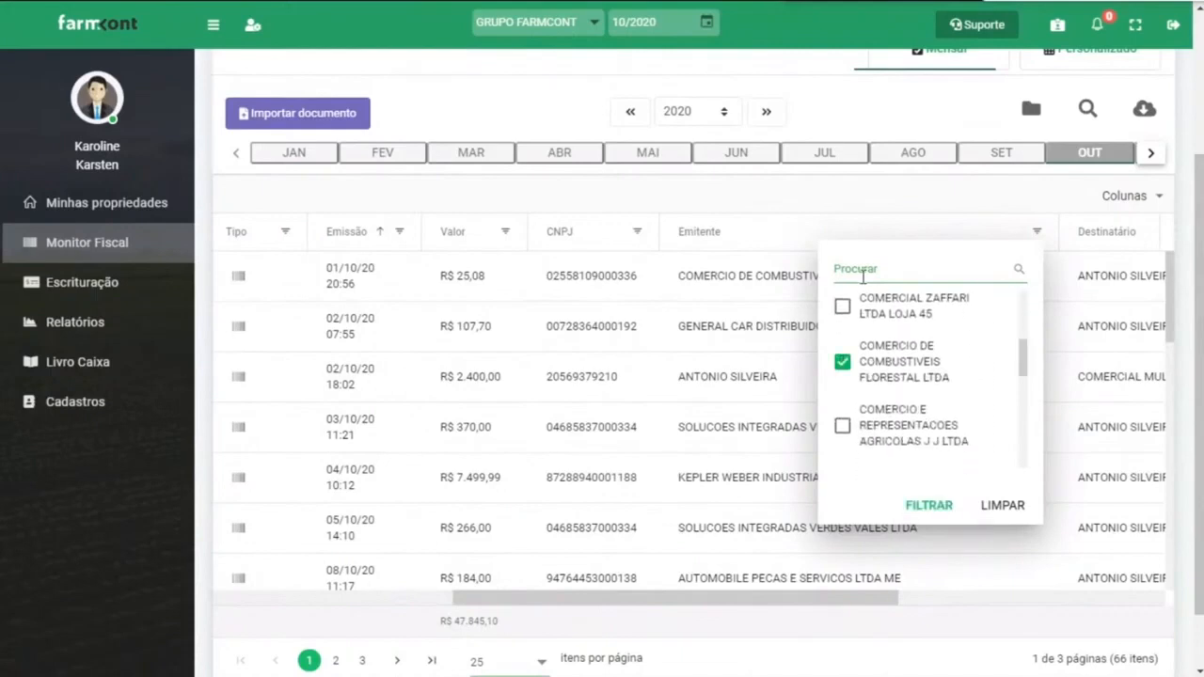
click(927, 508)
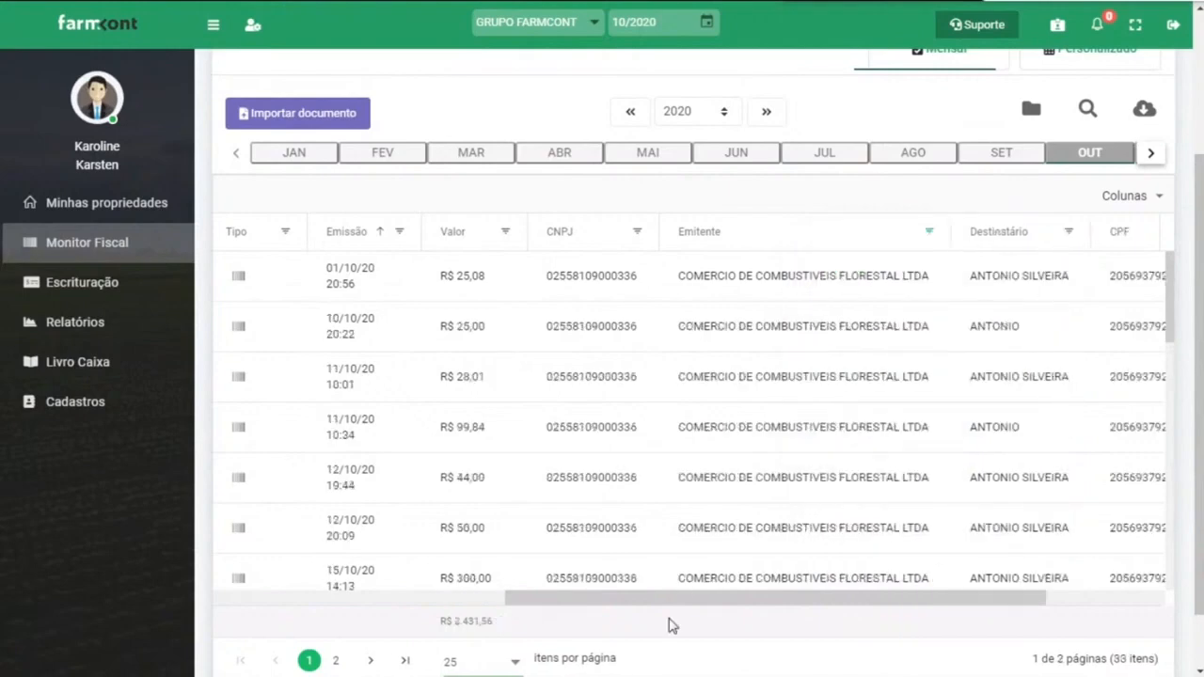
drag(694, 602, 314, 617)
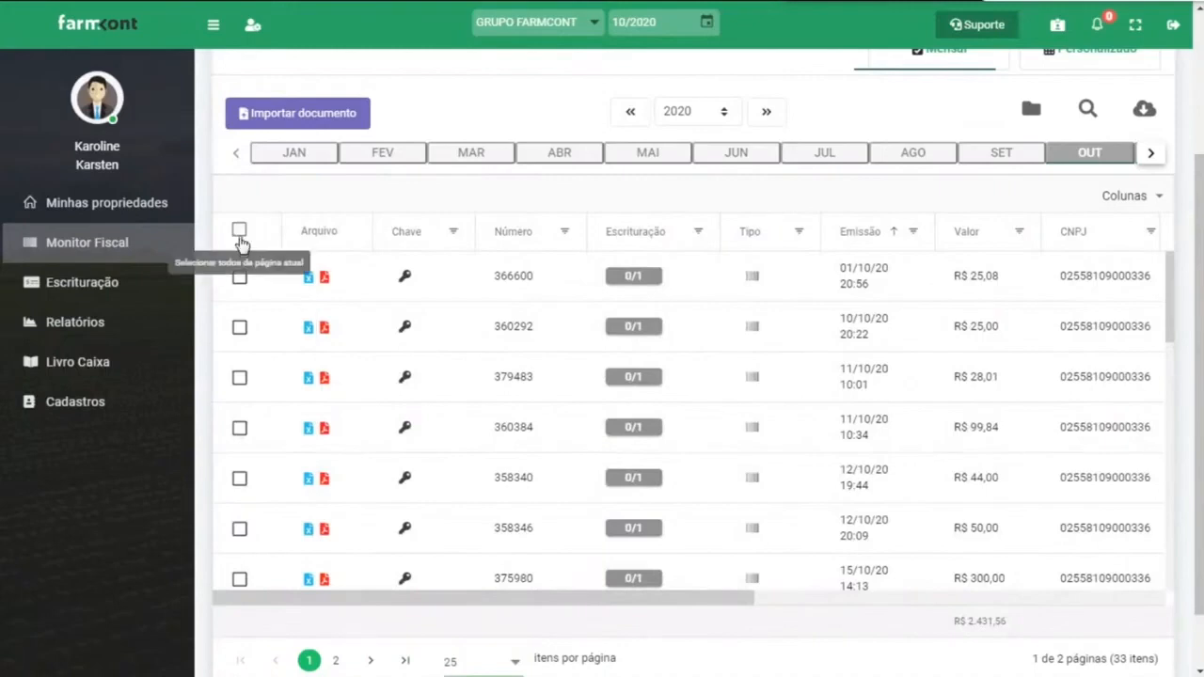
- Select all documents on the current page and start a bookkeeping entry for them under expense account 204 for fuels and lubricants
click(239, 229)
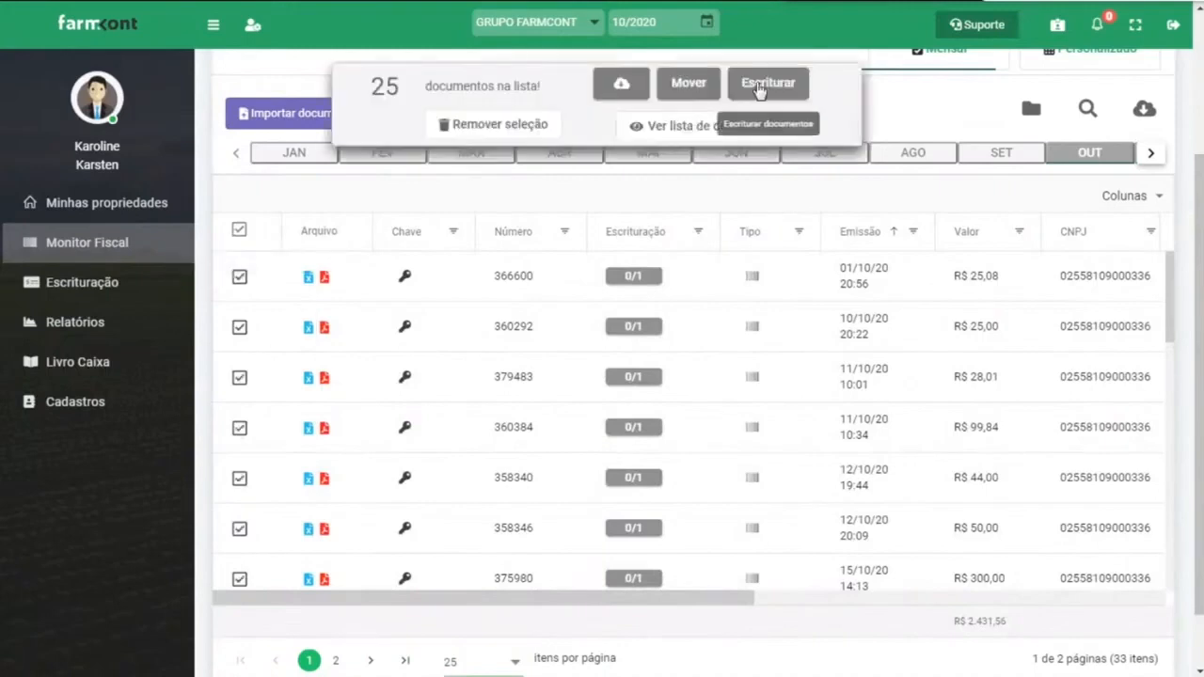
click(759, 85)
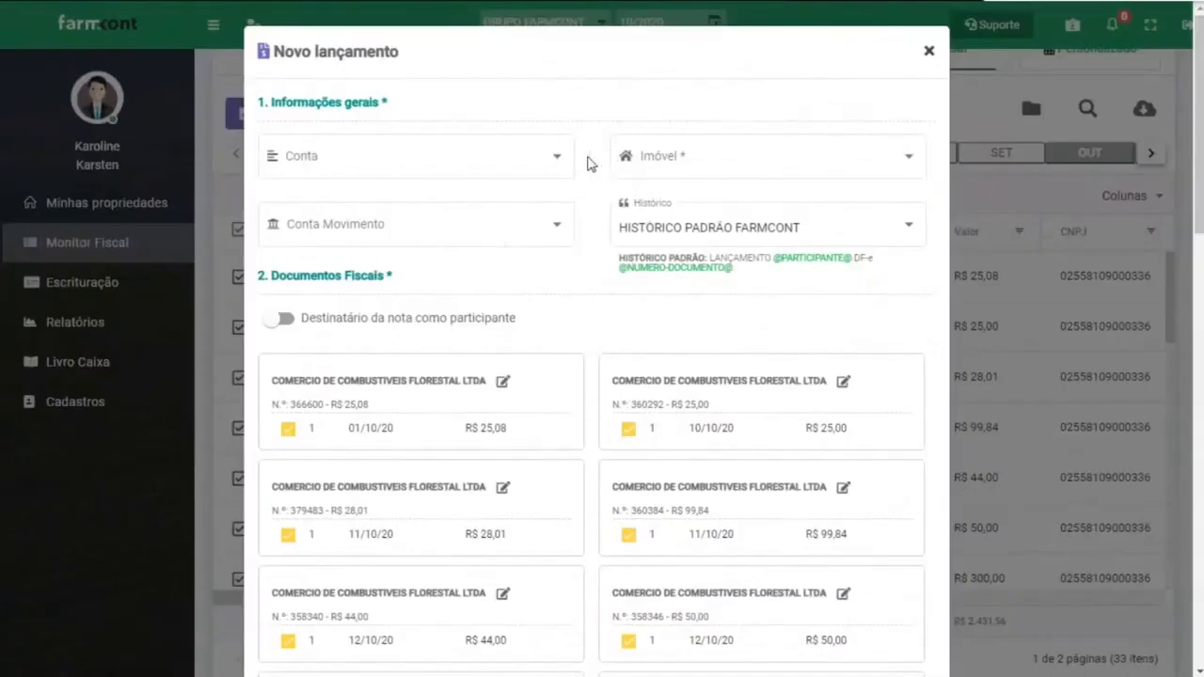
click(552, 156)
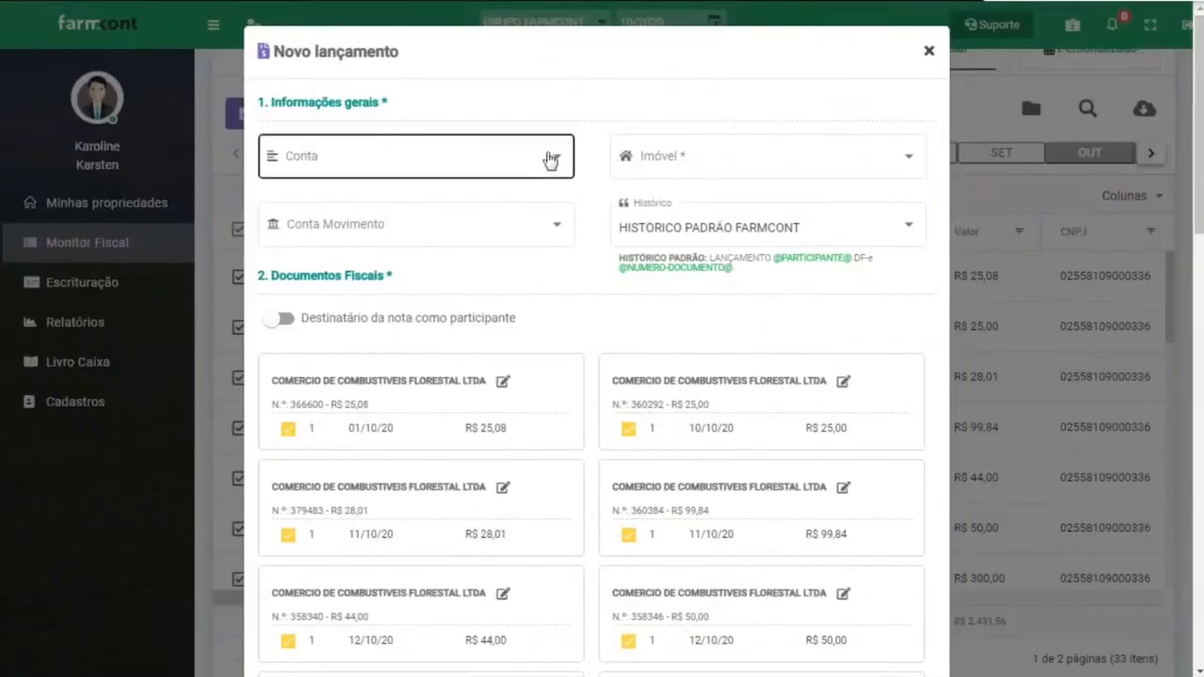
text(co)
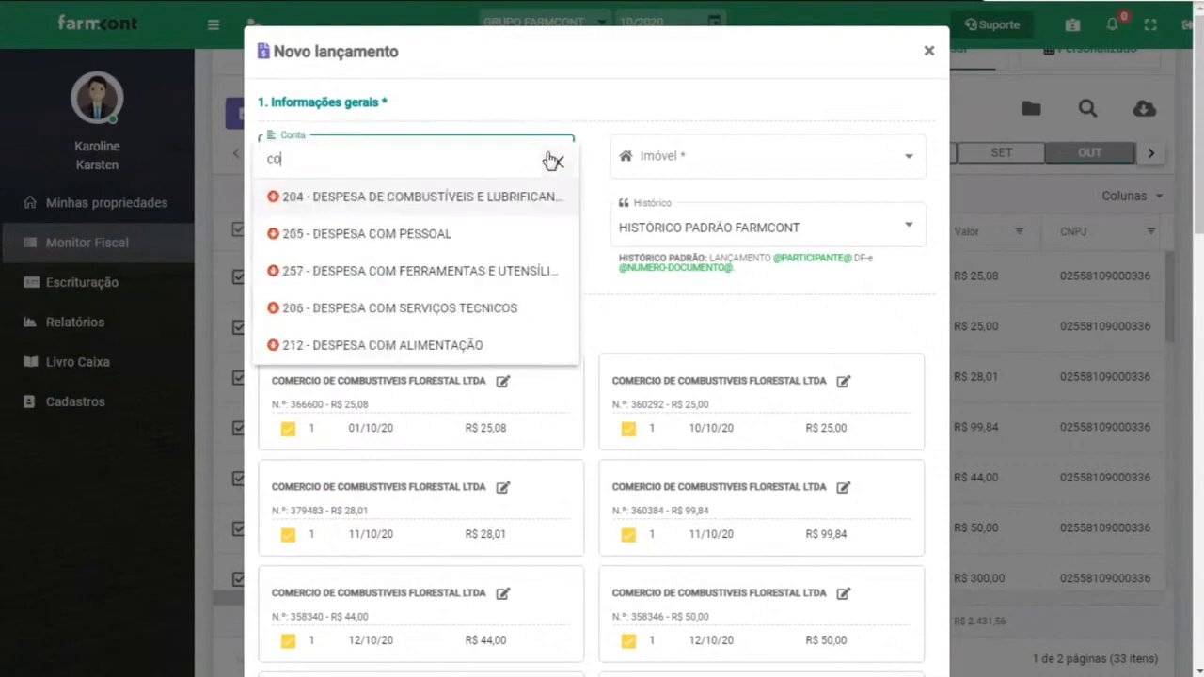
text(m)
click(433, 198)
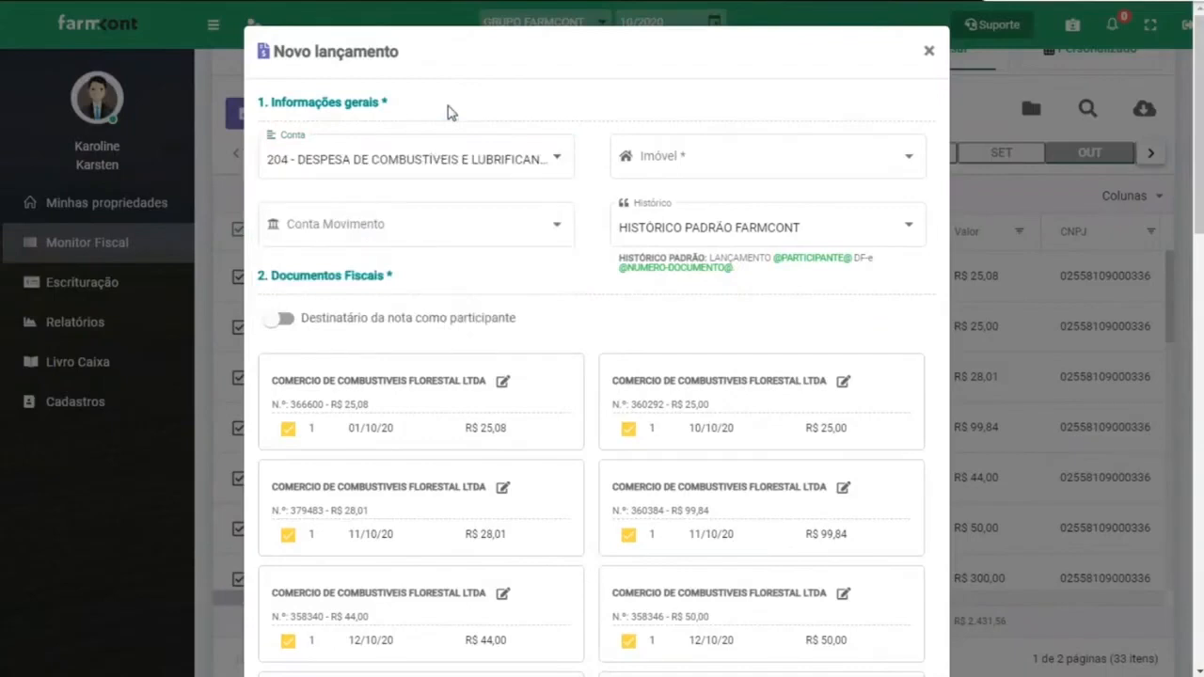
- Assign the batch entry to property 002 - FAZENDA DIVISA and movement account 001
click(692, 165)
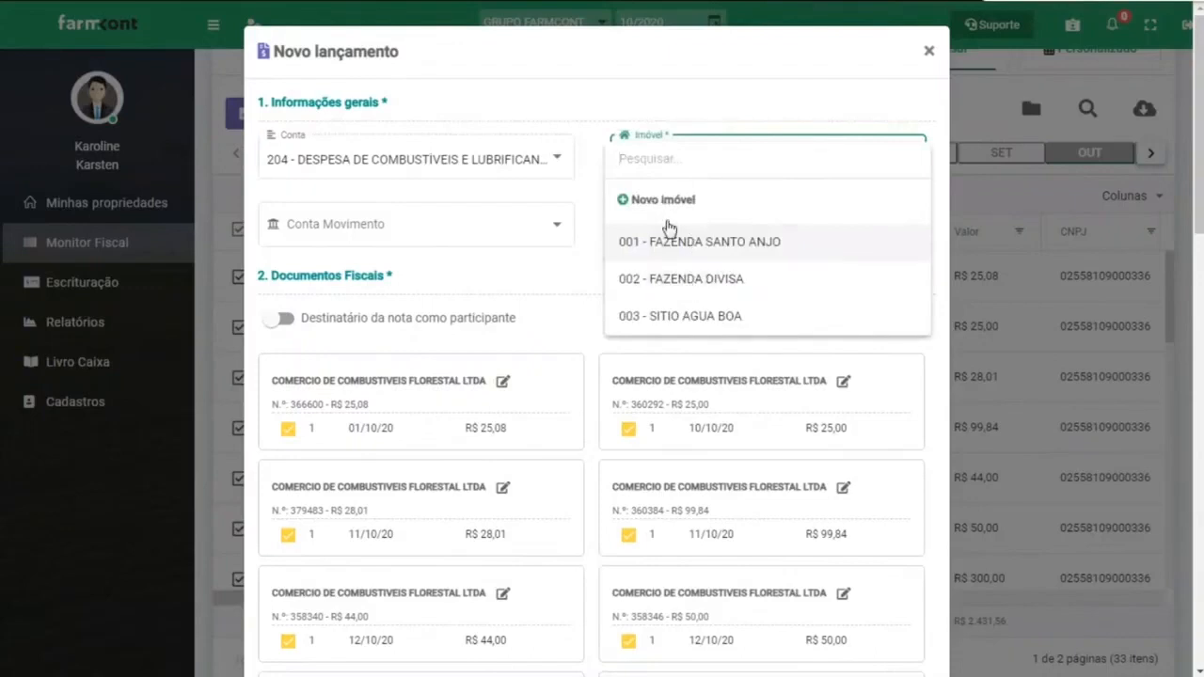
click(660, 275)
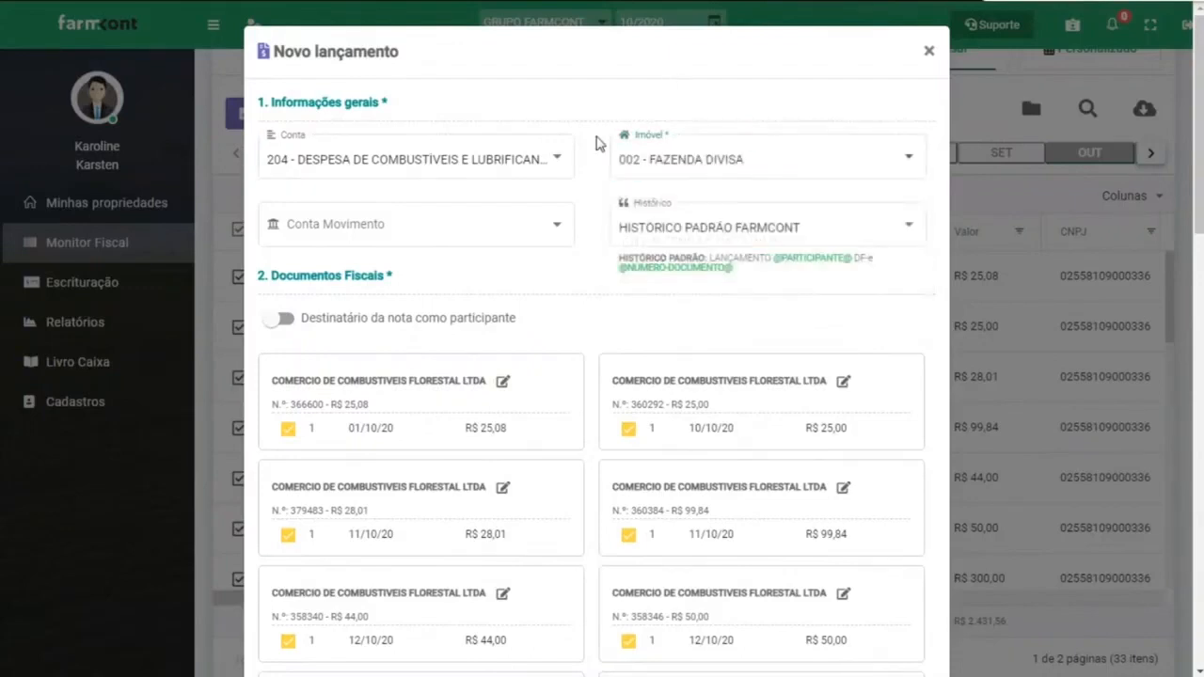
click(782, 161)
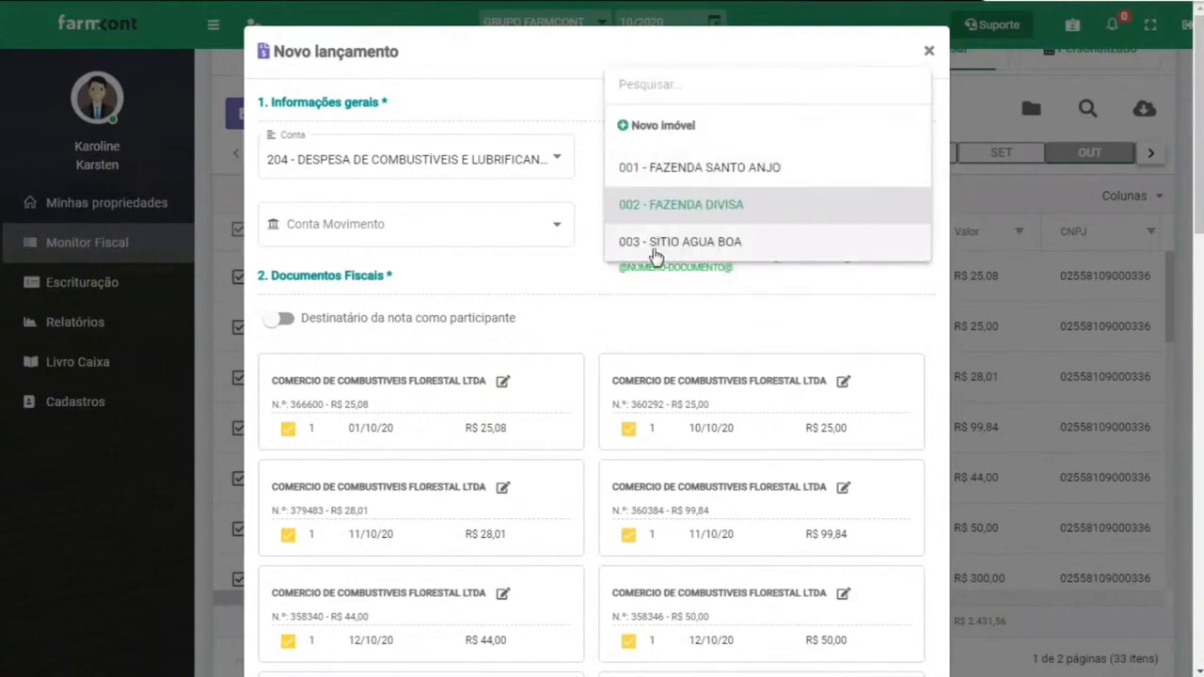
click(504, 109)
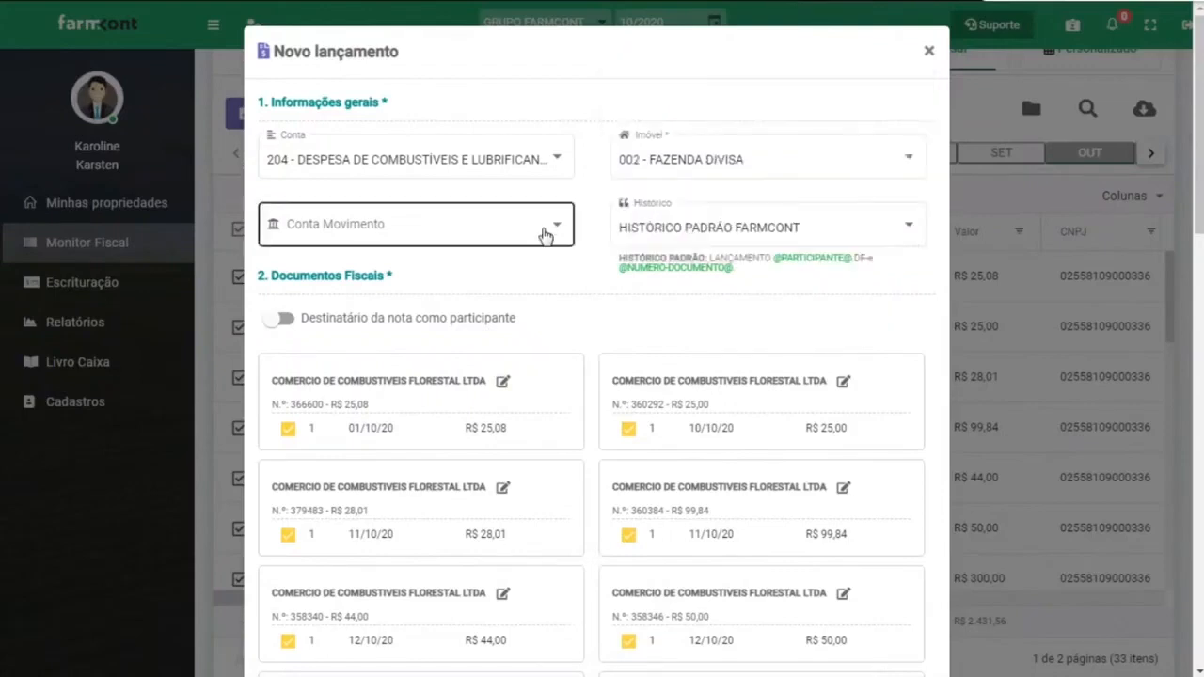
click(540, 235)
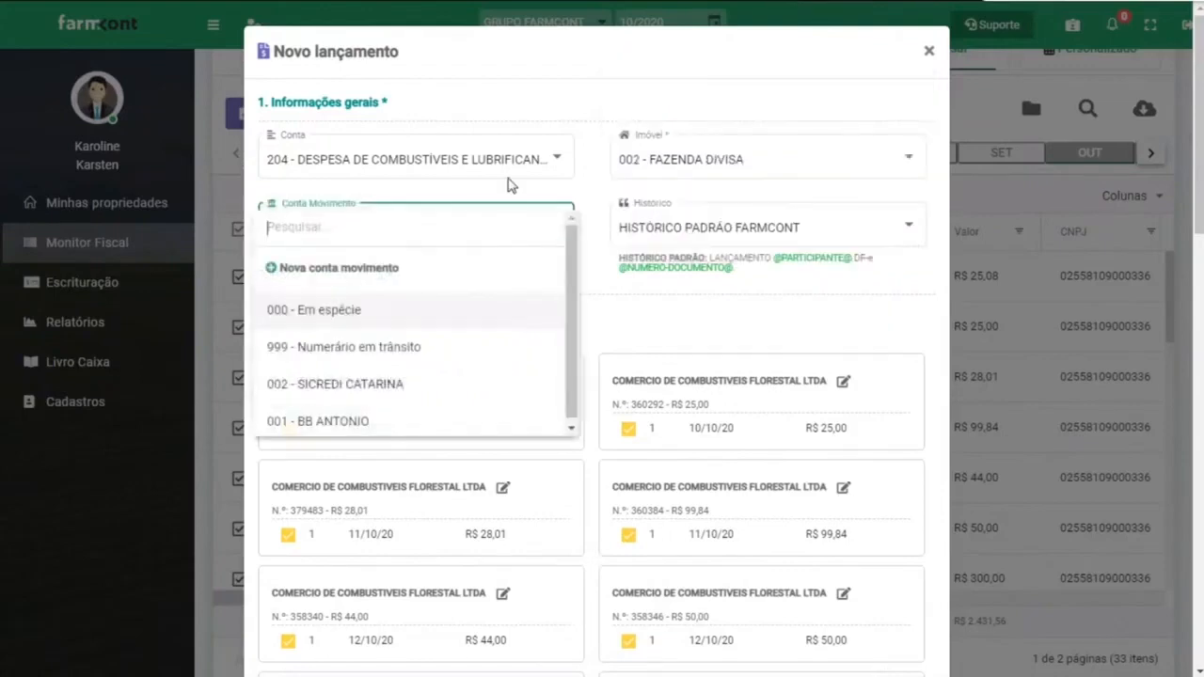
click(310, 423)
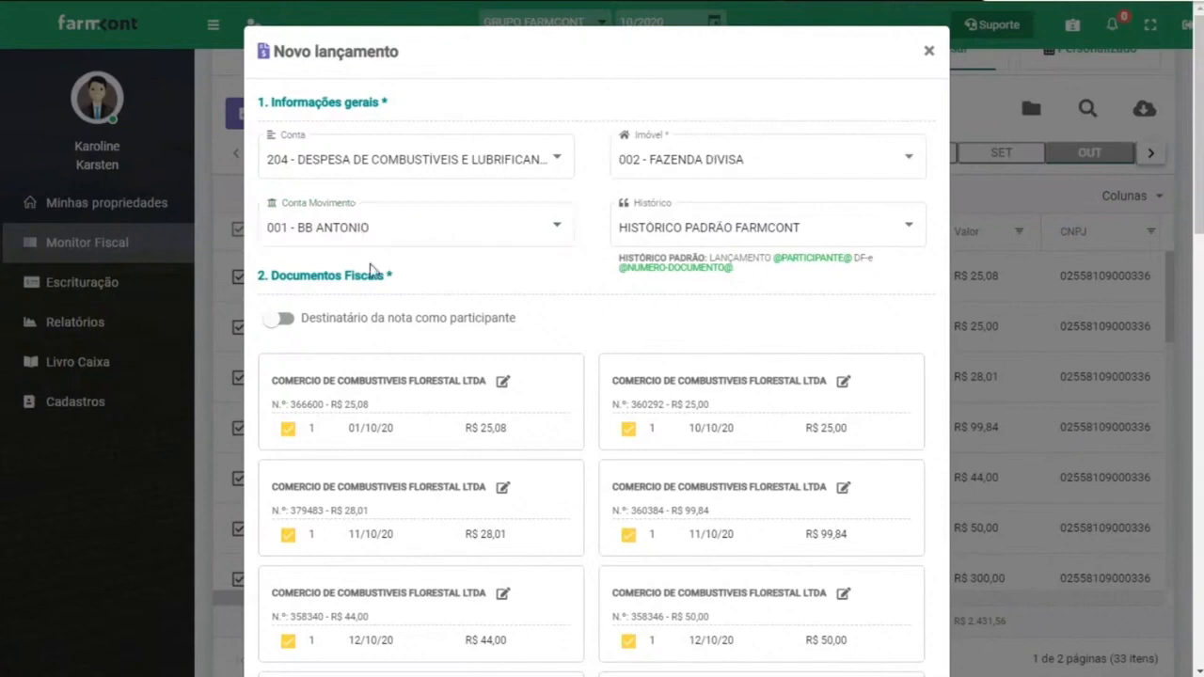
- Set the batch entry's payment date to 30/10/2020 and insert the entry
scroll(922, 282, down, 3)
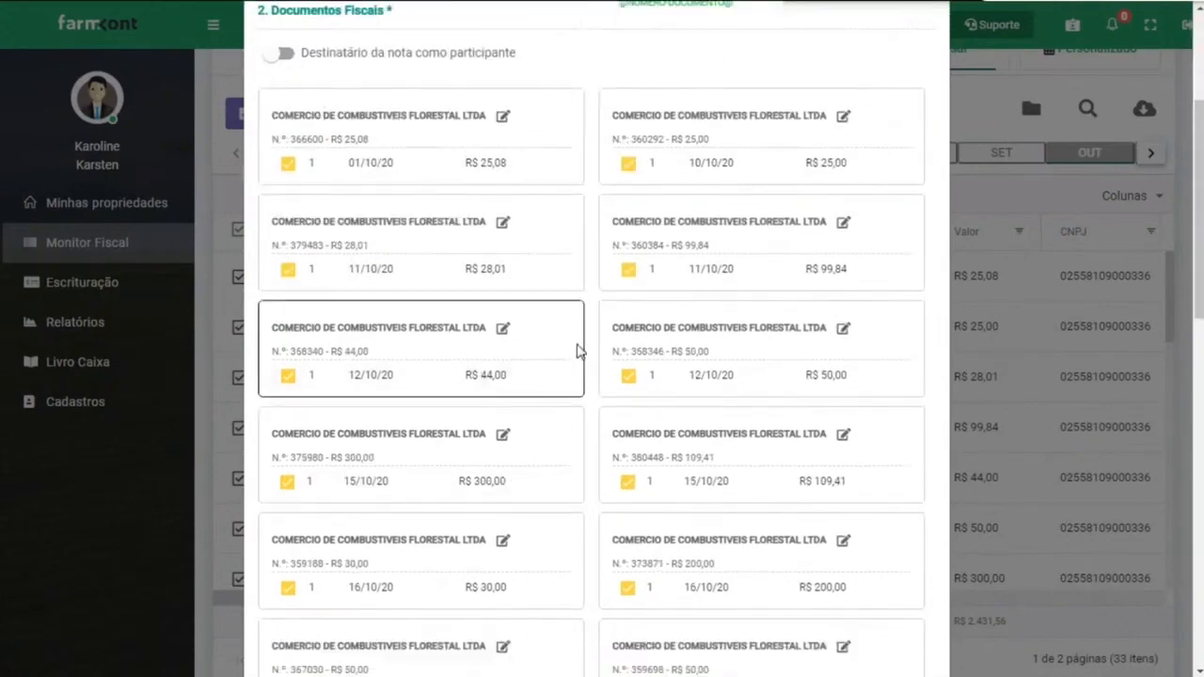
scroll(574, 367, down, 5)
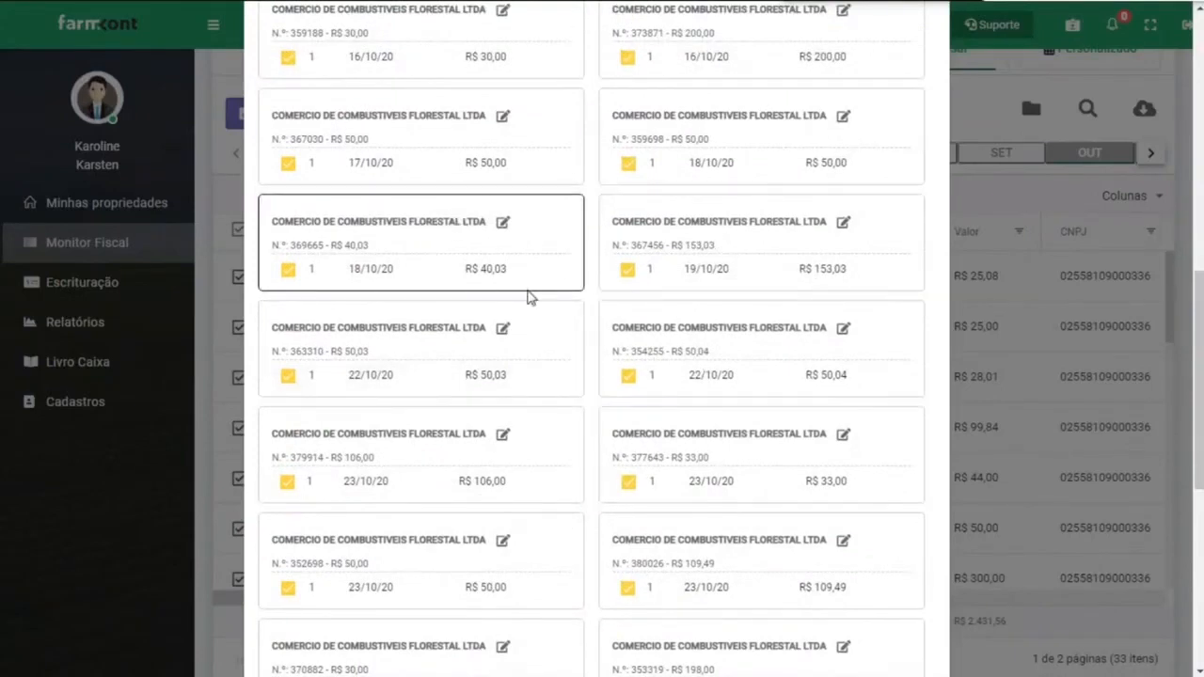
scroll(612, 212, down, 4)
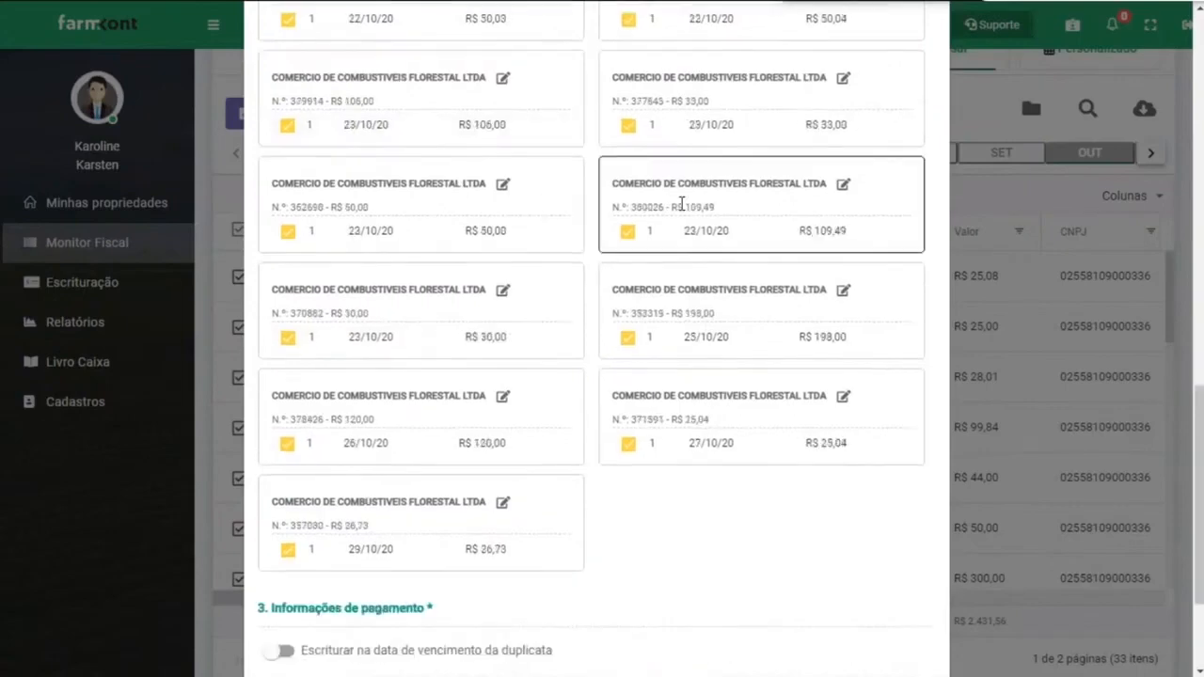
scroll(682, 204, down, 2)
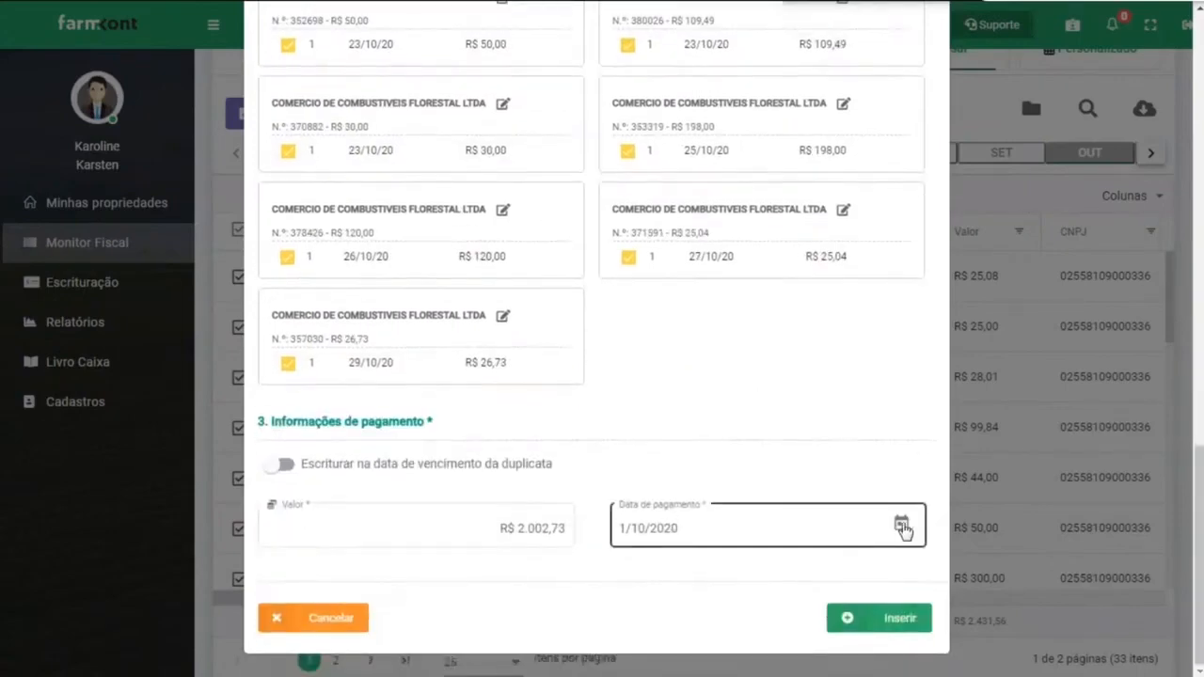
click(902, 525)
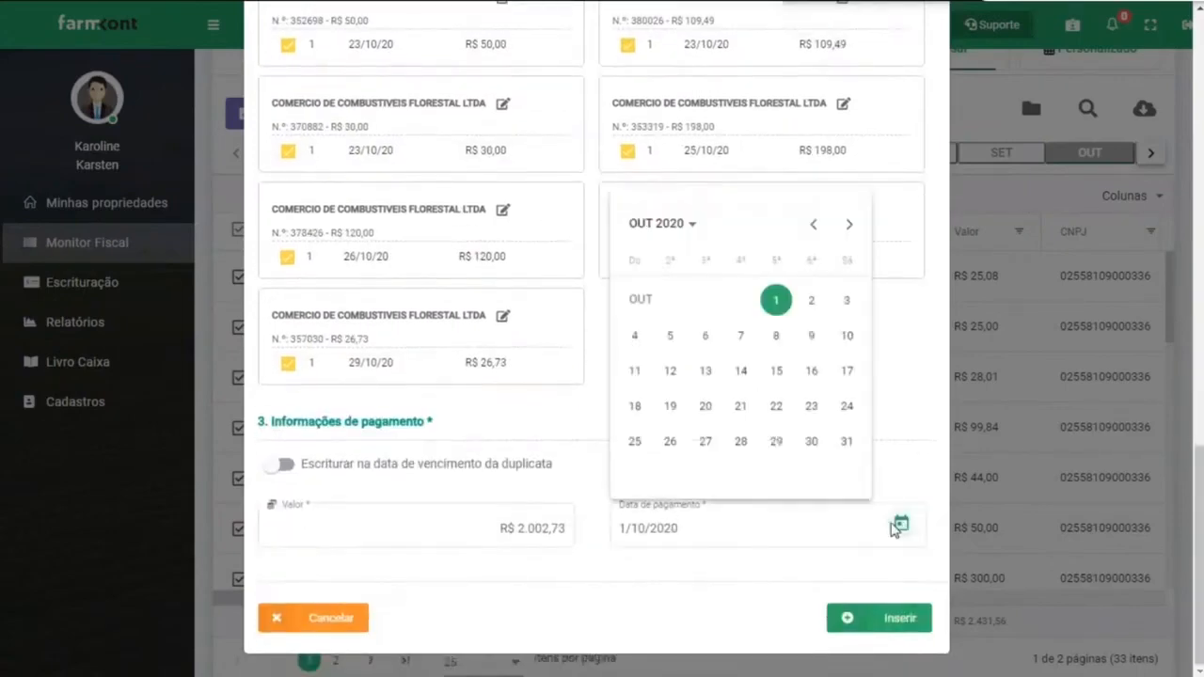
click(812, 442)
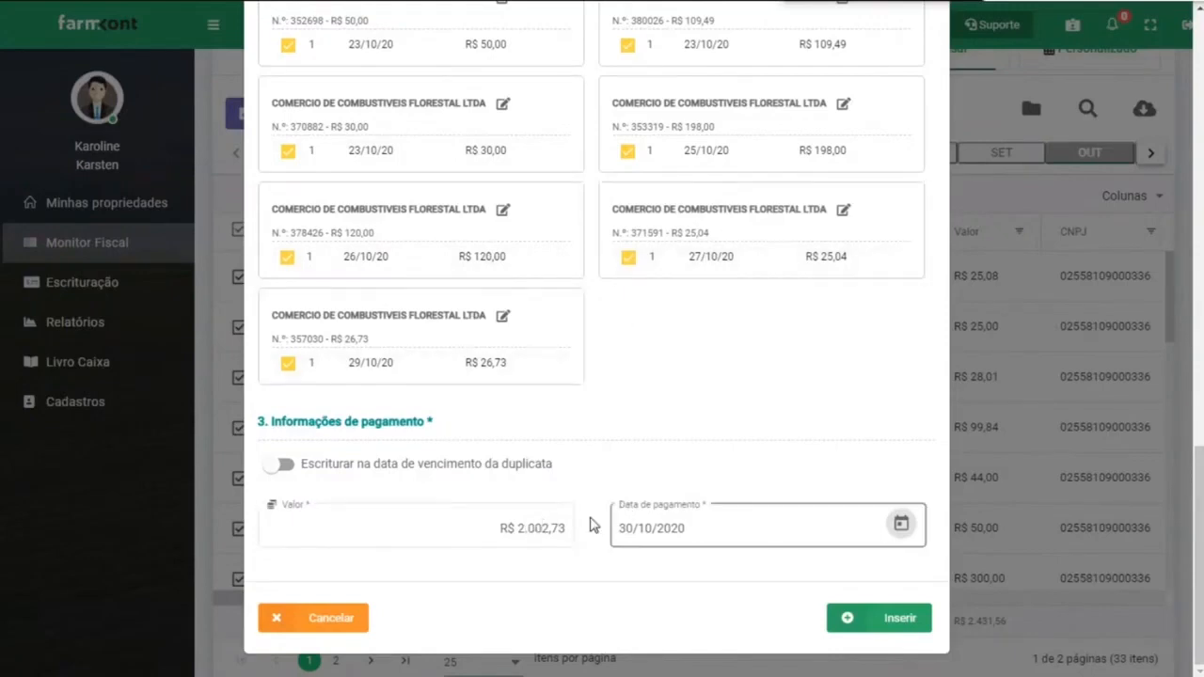
click(899, 619)
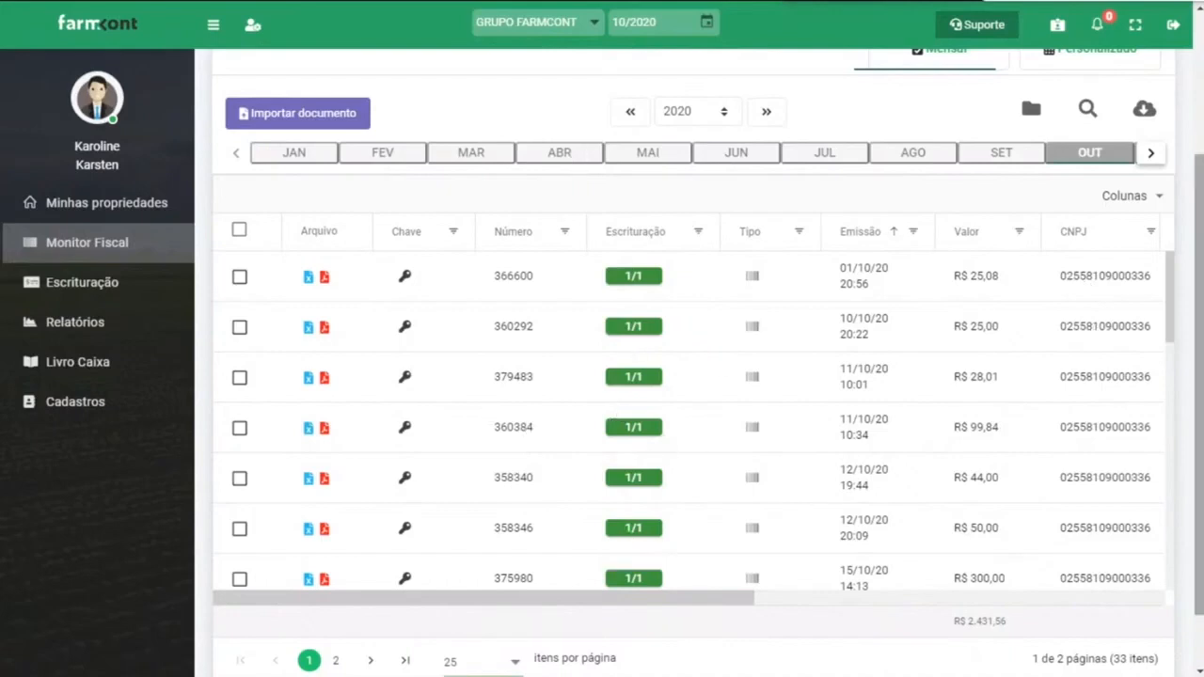
- Go to the Escrituração page and start a new manual bookkeeping entry
scroll(696, 376, up, 1)
scroll(696, 376, down, 1)
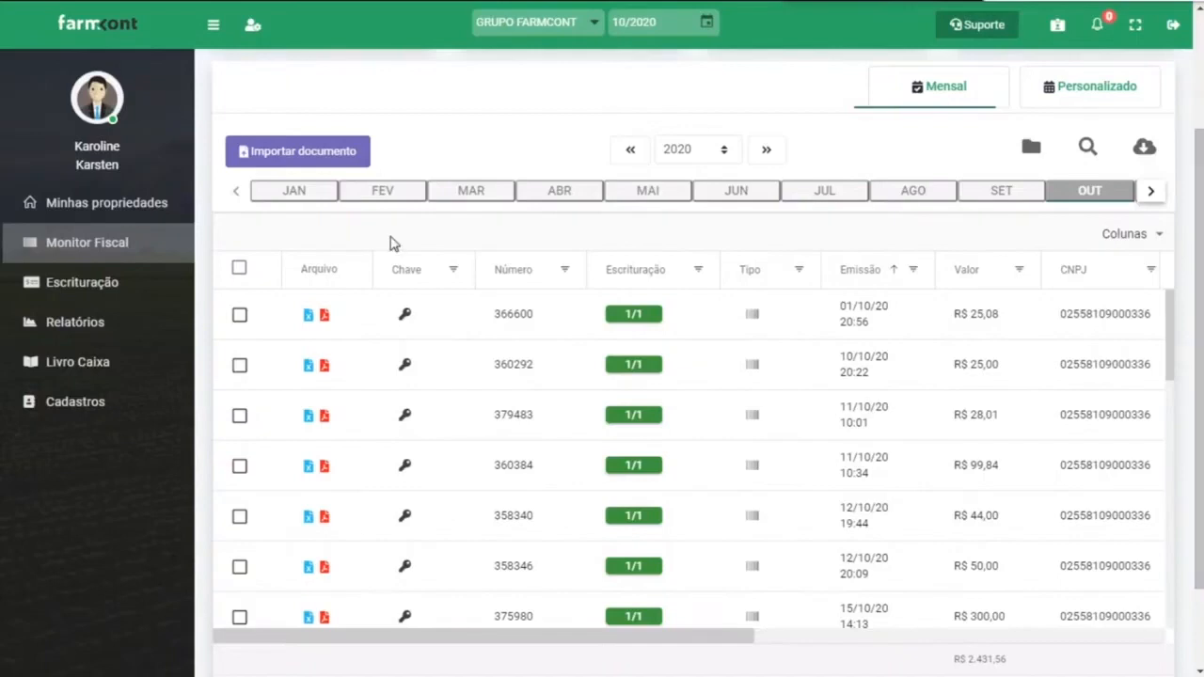
scroll(58, 286, up, 2)
click(59, 286)
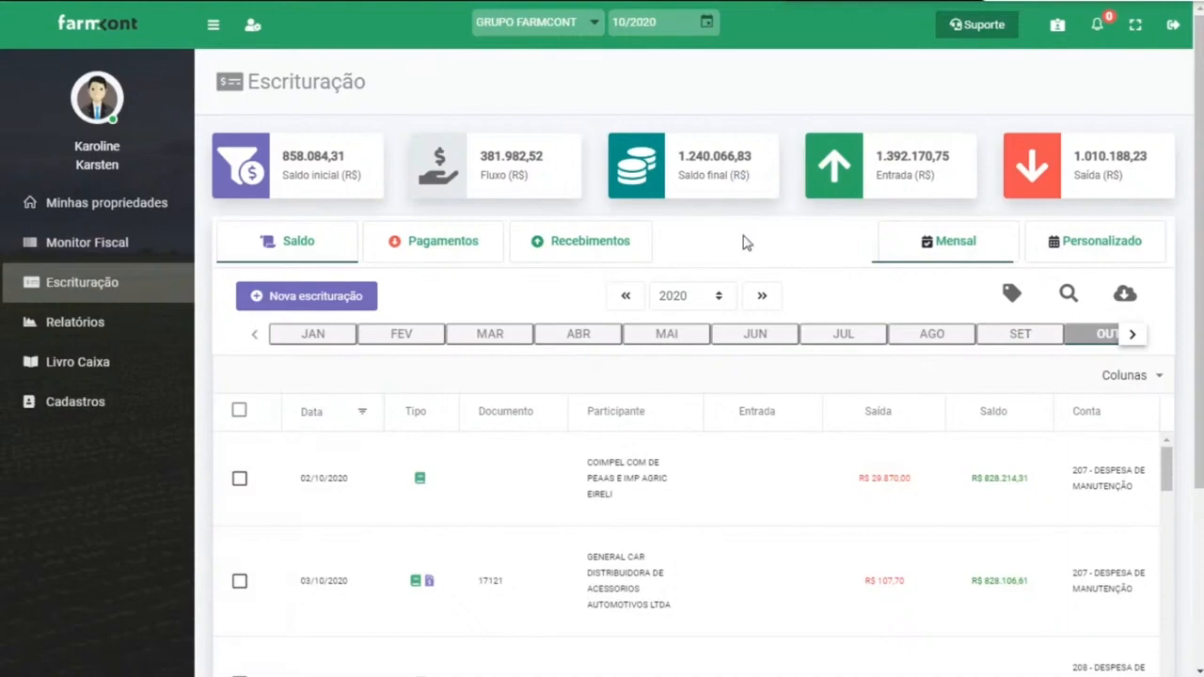
drag(1202, 172, 1201, 251)
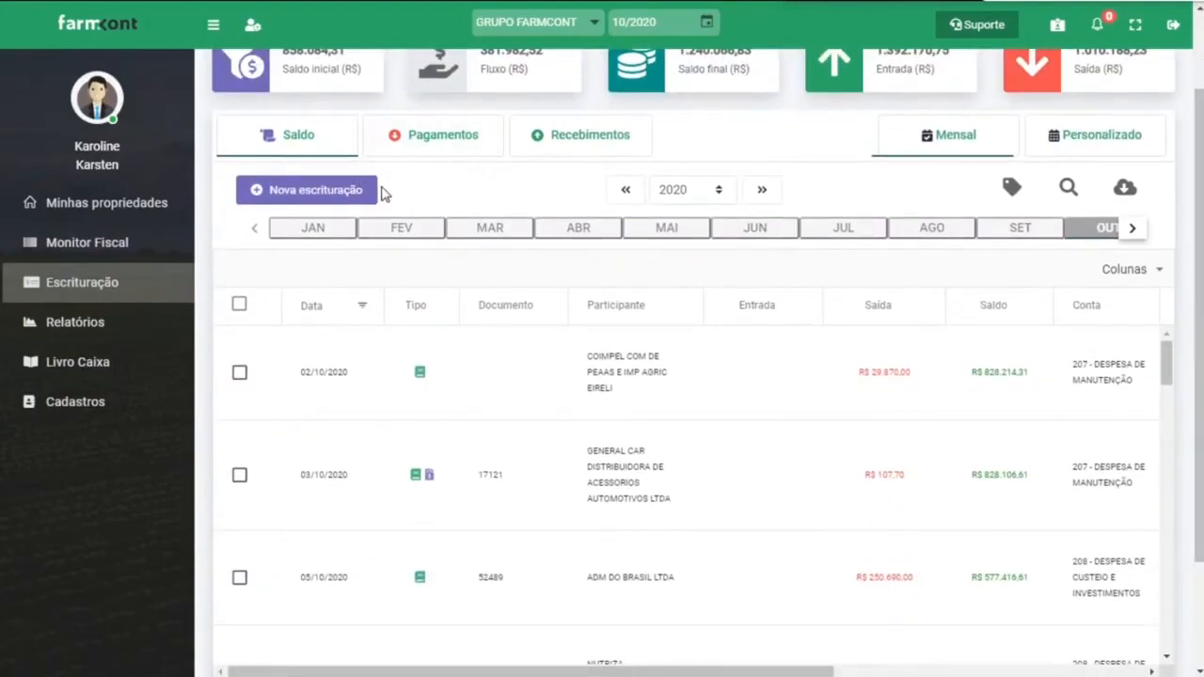
click(321, 192)
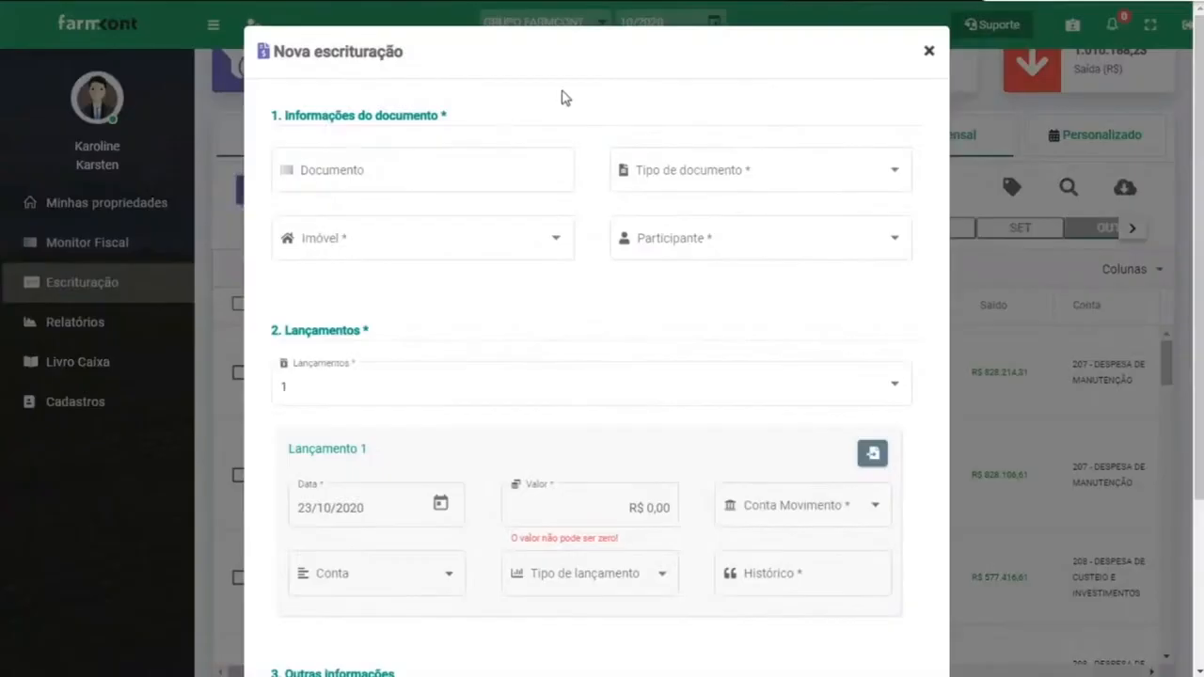
- Enter document number 58969, document type 1 - Nota fiscal and property 001 - FAZENDA SANTO ANJO for the new entry
scroll(562, 97, down, 1)
click(502, 83)
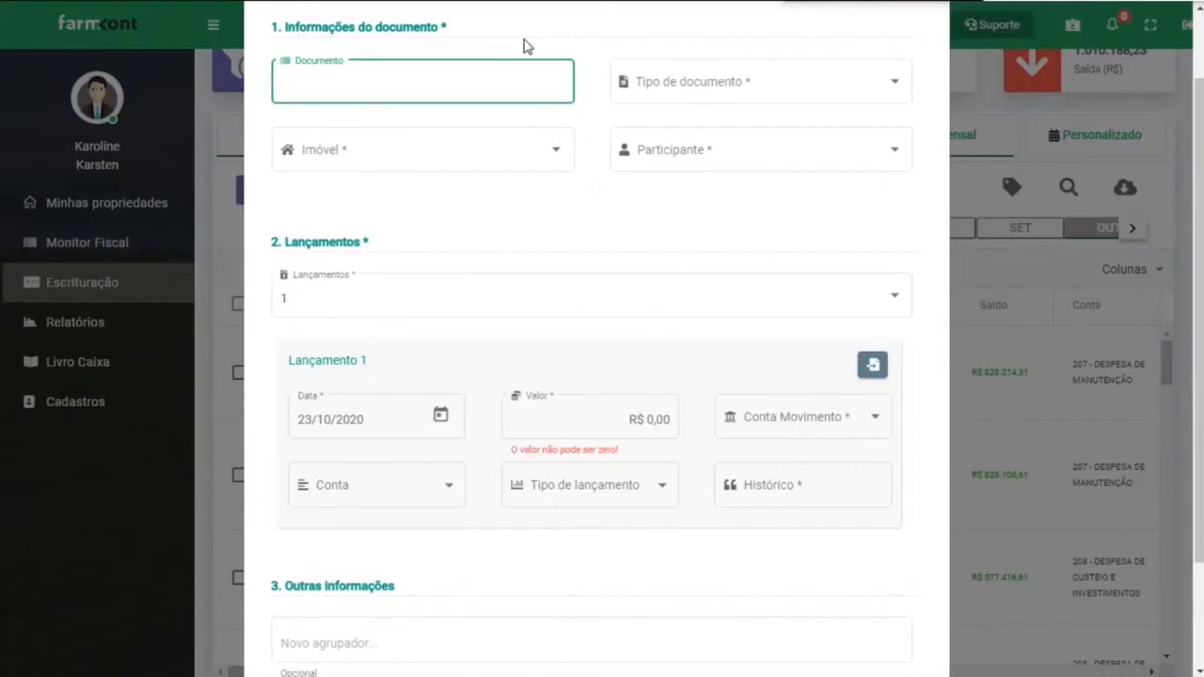
text(58969)
click(894, 80)
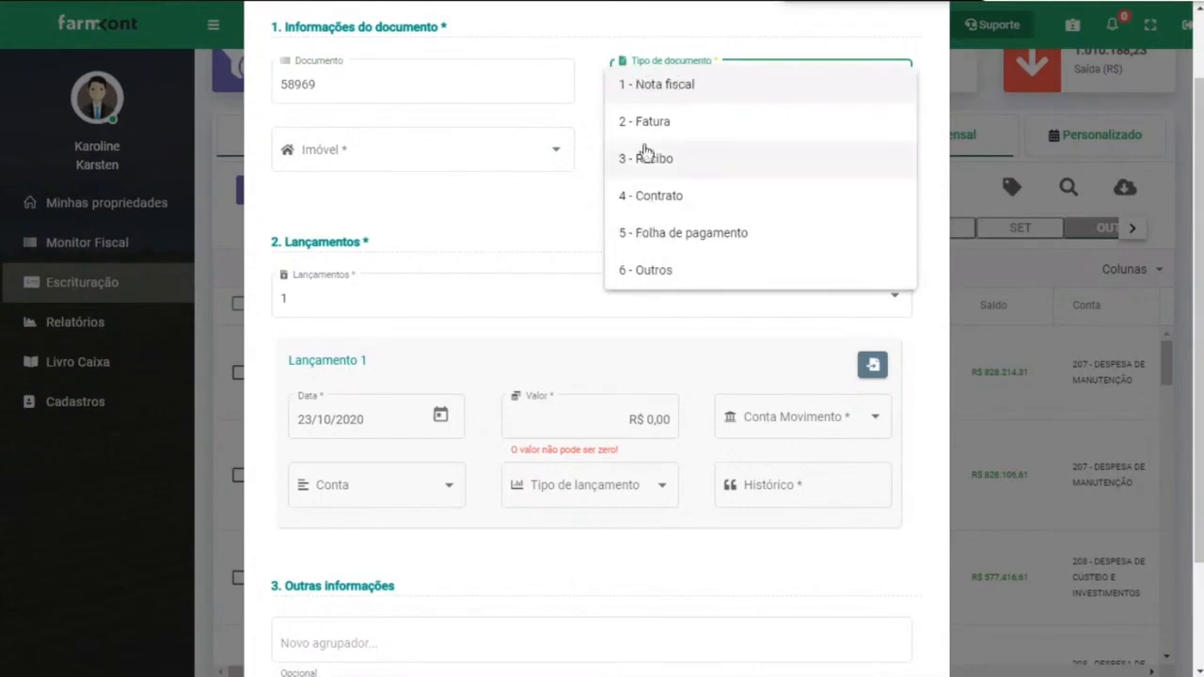
click(645, 86)
click(553, 149)
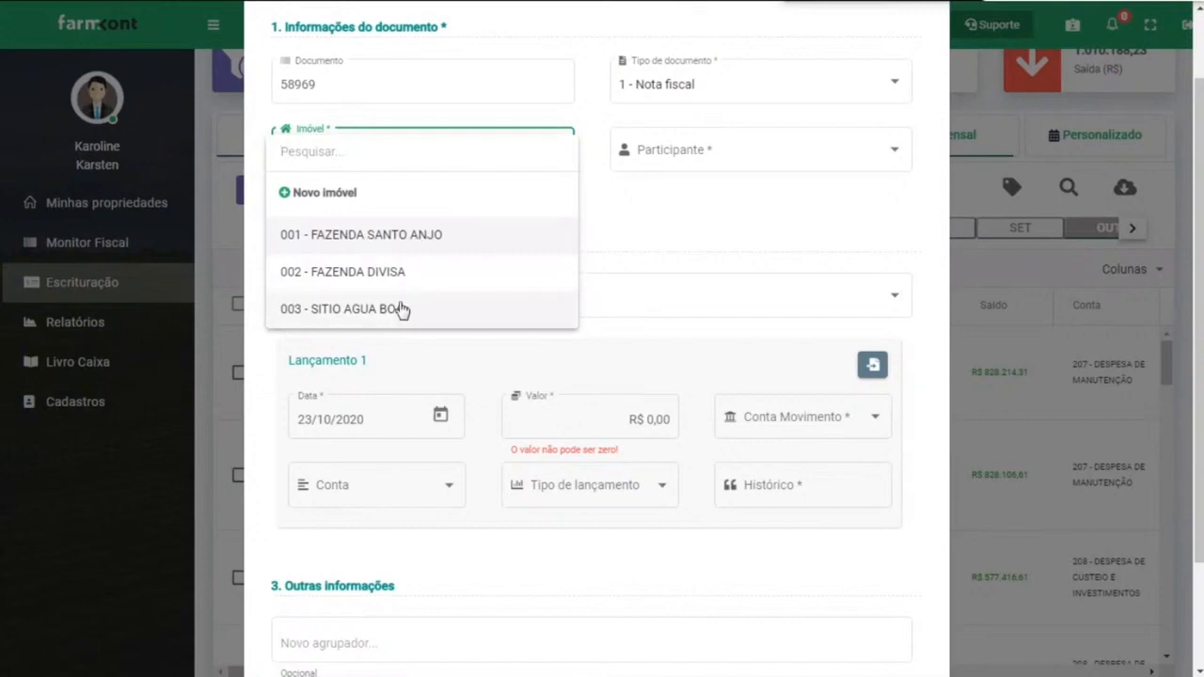
click(363, 237)
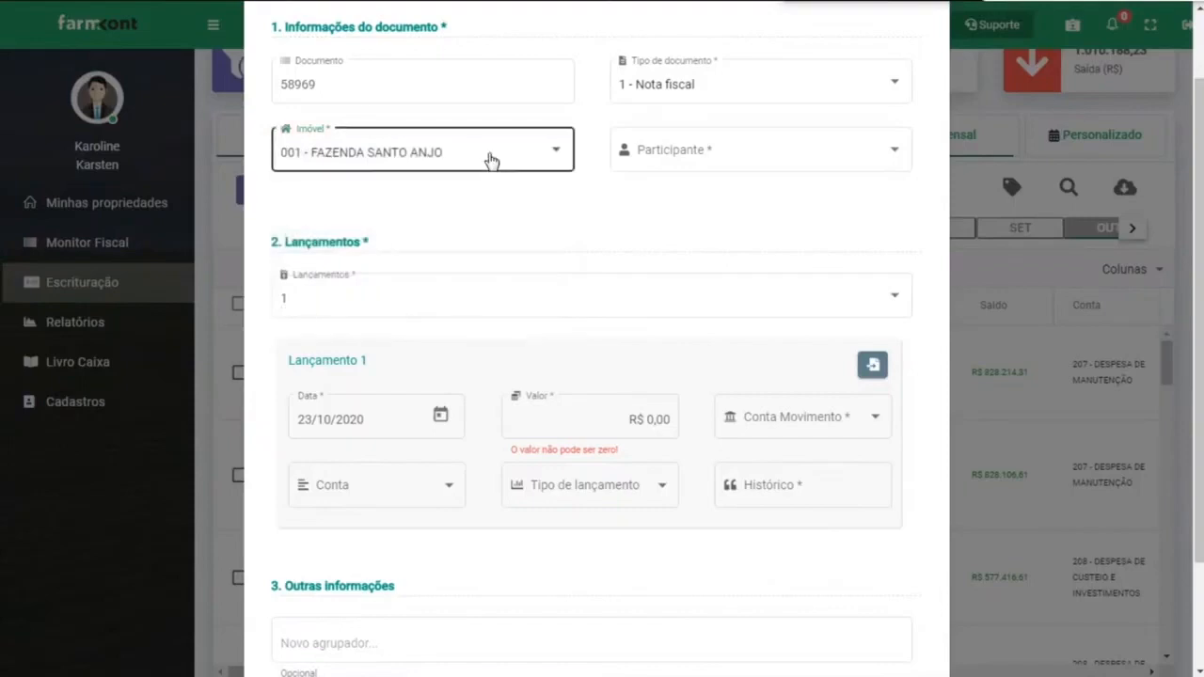
- Choose AGROFEL AGRO COMERCIAL S.A. UN 1005 as the participant of the new entry
scroll(581, 142, down, 1)
scroll(553, 146, up, 1)
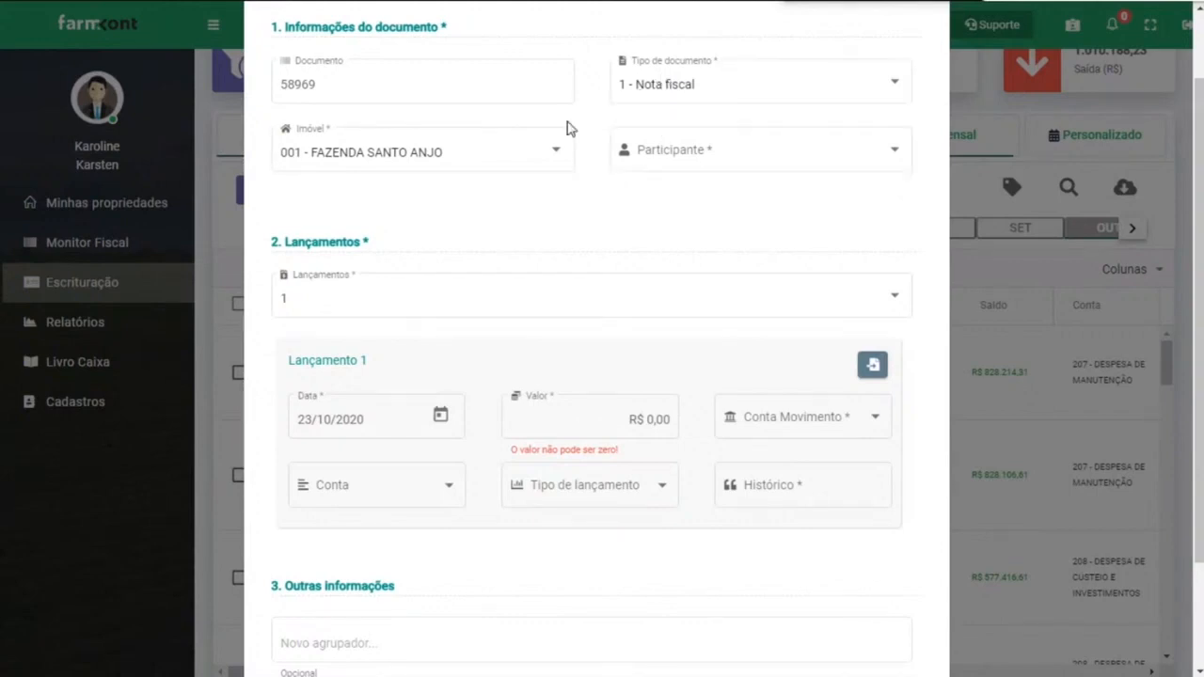
click(662, 156)
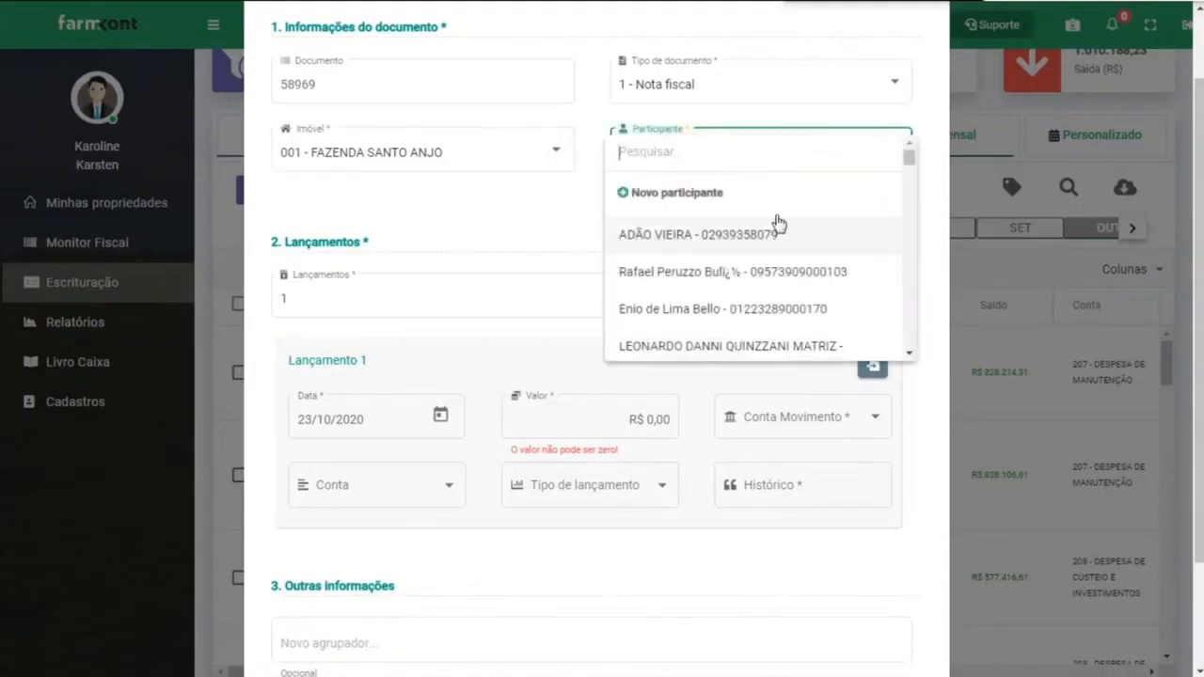
scroll(777, 226, down, 2)
scroll(779, 230, down, 4)
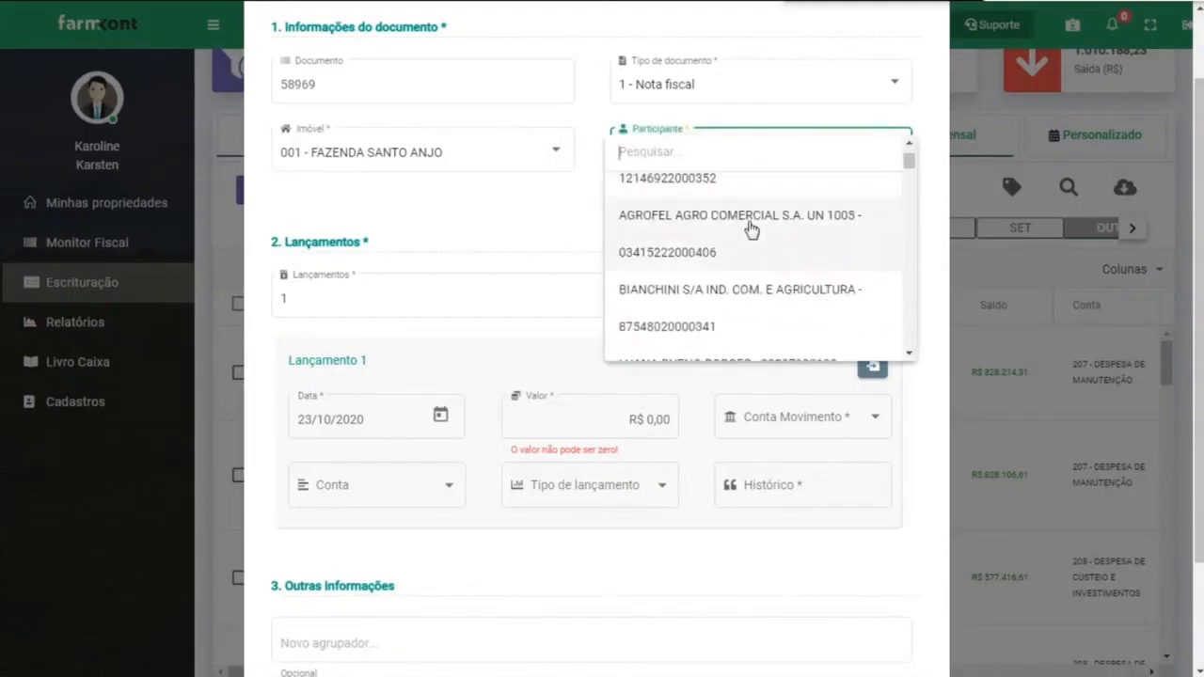
click(750, 229)
- Set the date of Lançamento 1 to 28/10/2020 and its value to R$ 5.896,00
scroll(602, 169, down, 2)
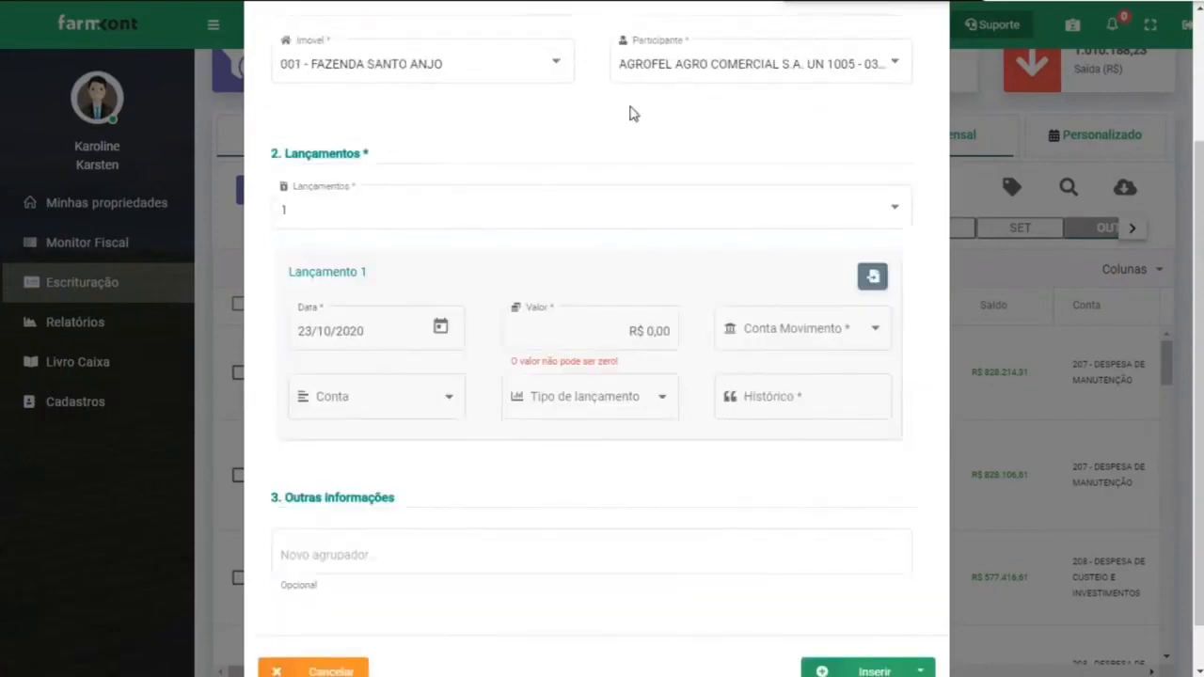
click(329, 273)
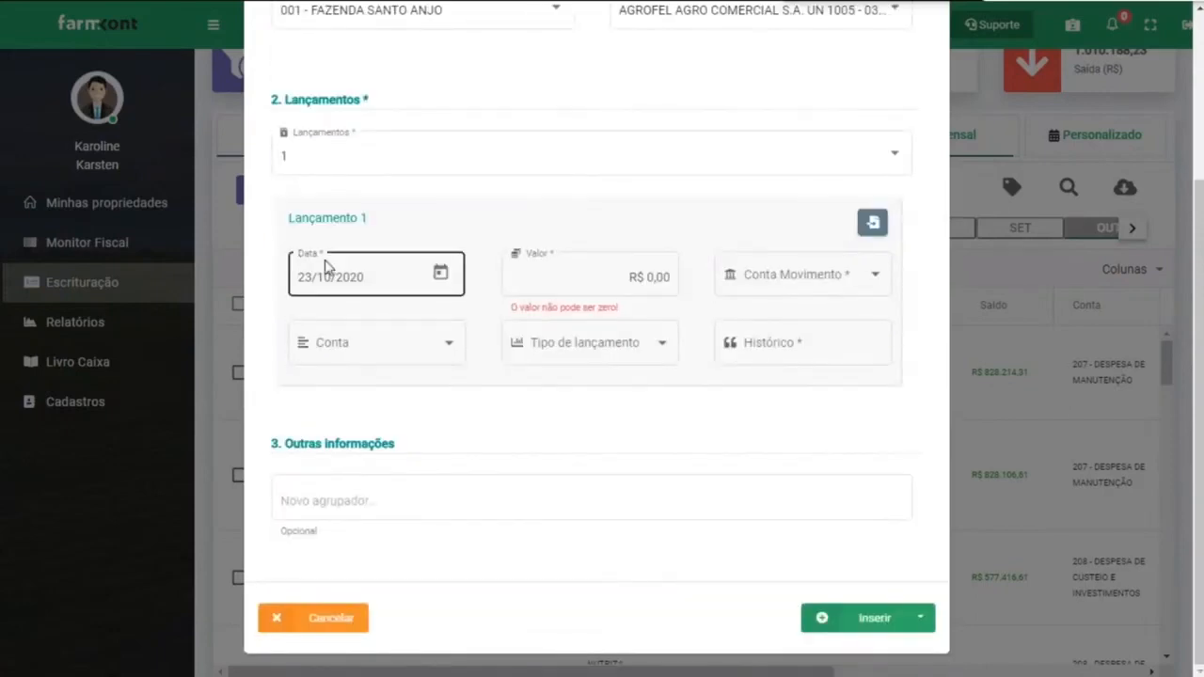
click(439, 275)
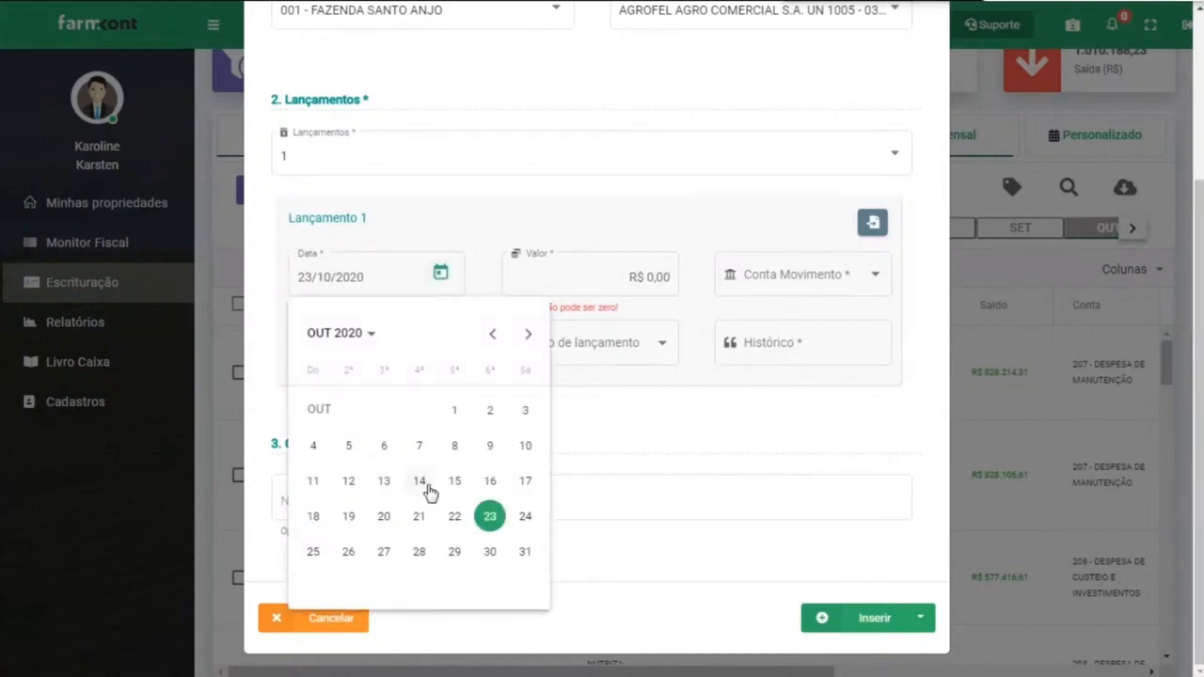
click(420, 553)
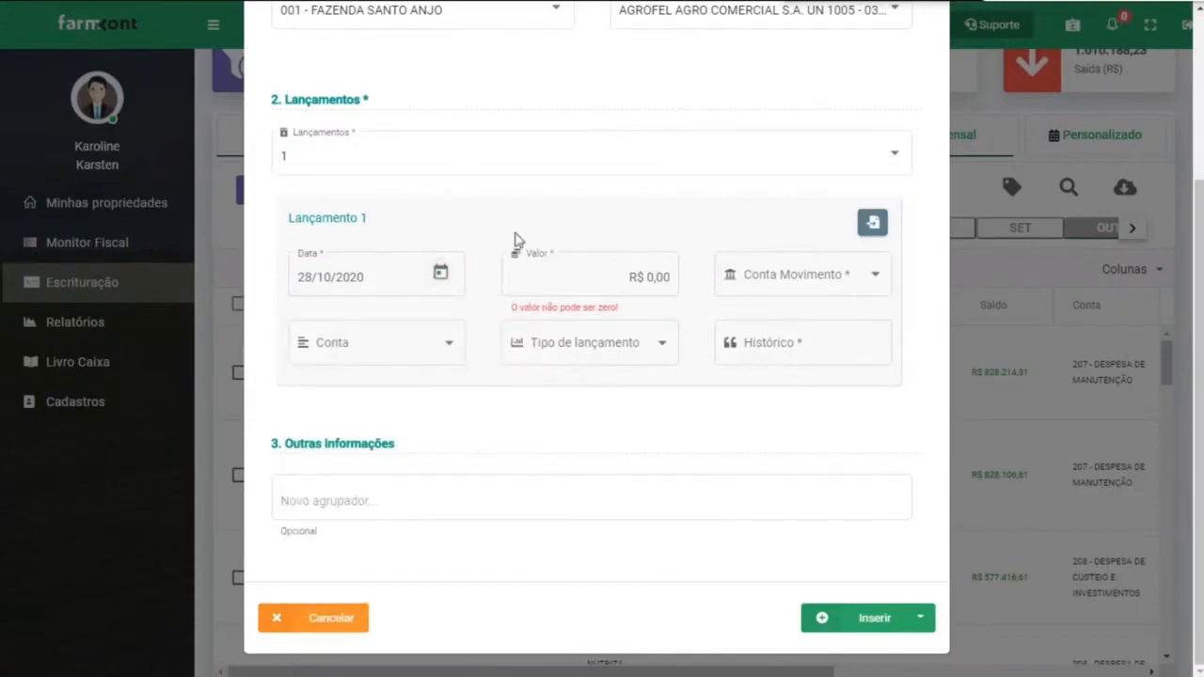
click(654, 278)
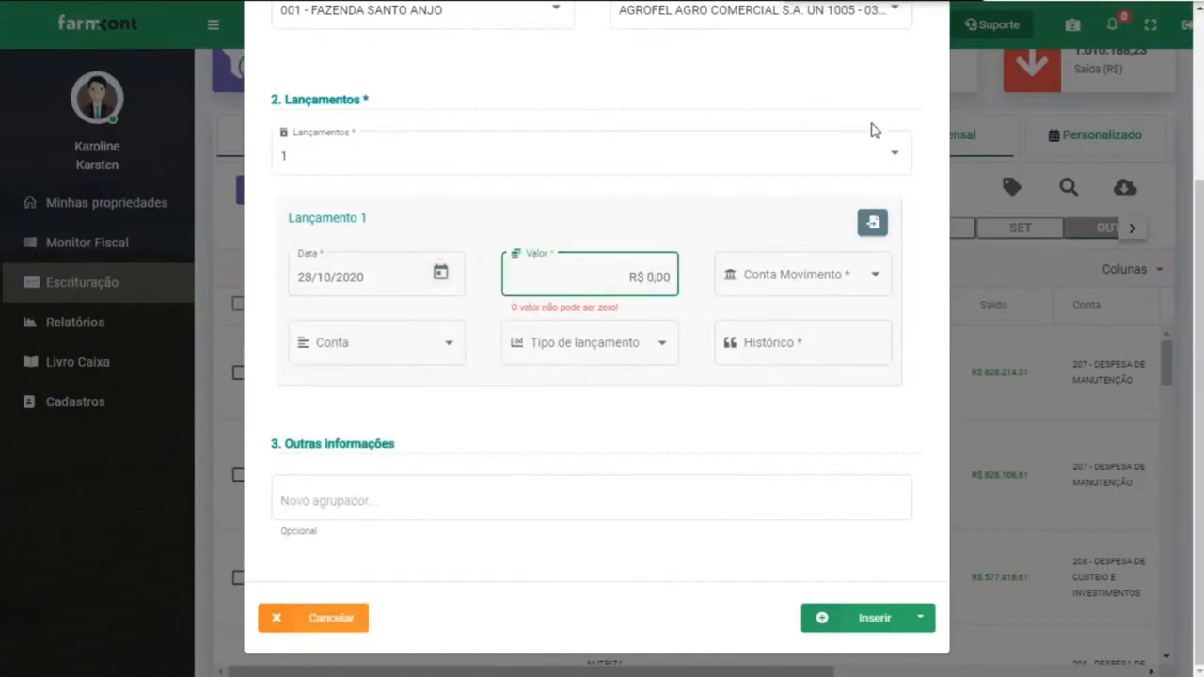
text(5.896,00)
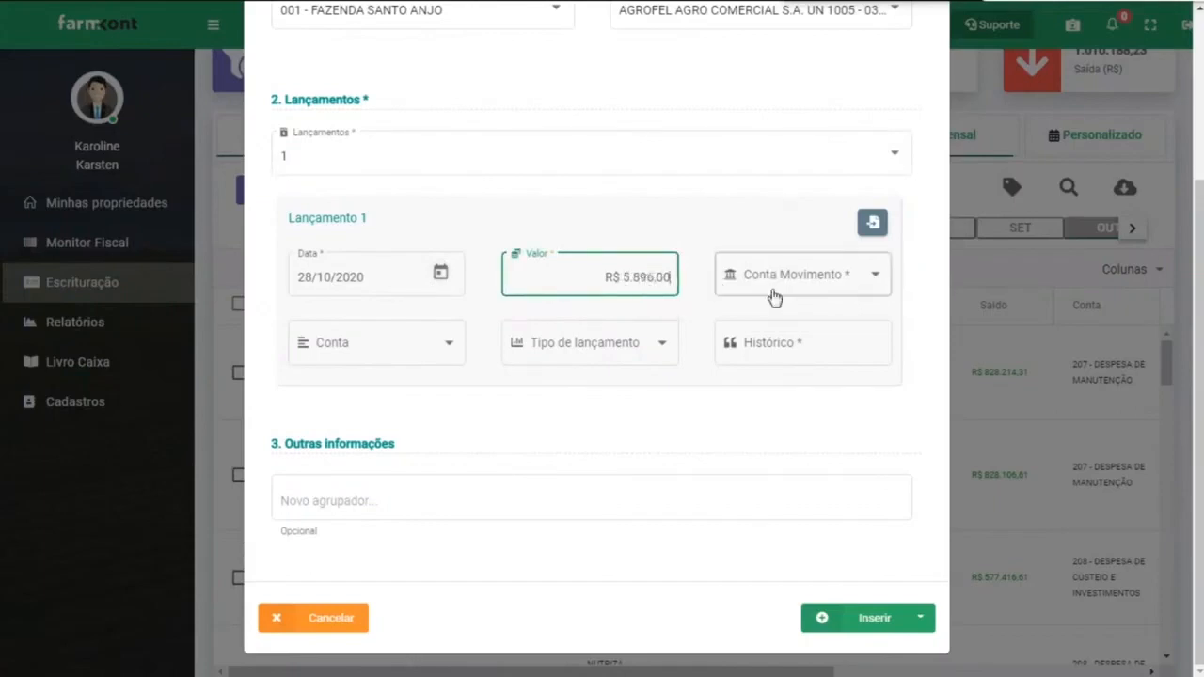
- Assign movement account 001 (BB) and account 208 - DESPESA DE CUSTEIO E INVESTIMENTOS to Lançamento 1
click(825, 270)
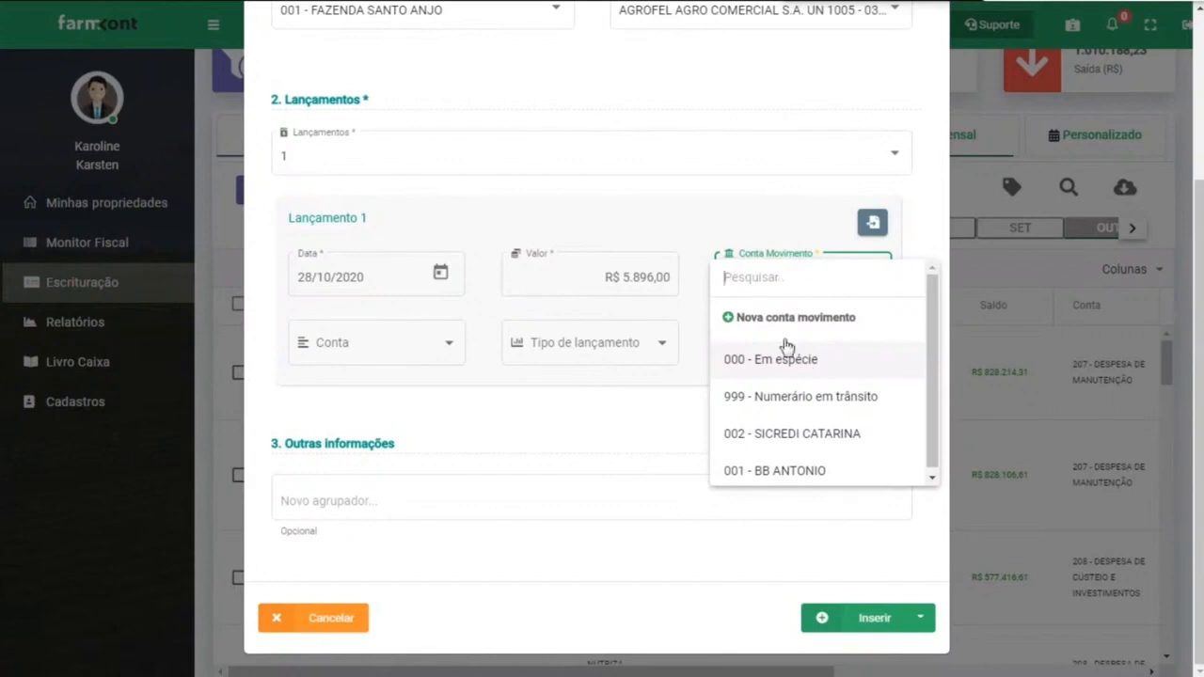
click(788, 472)
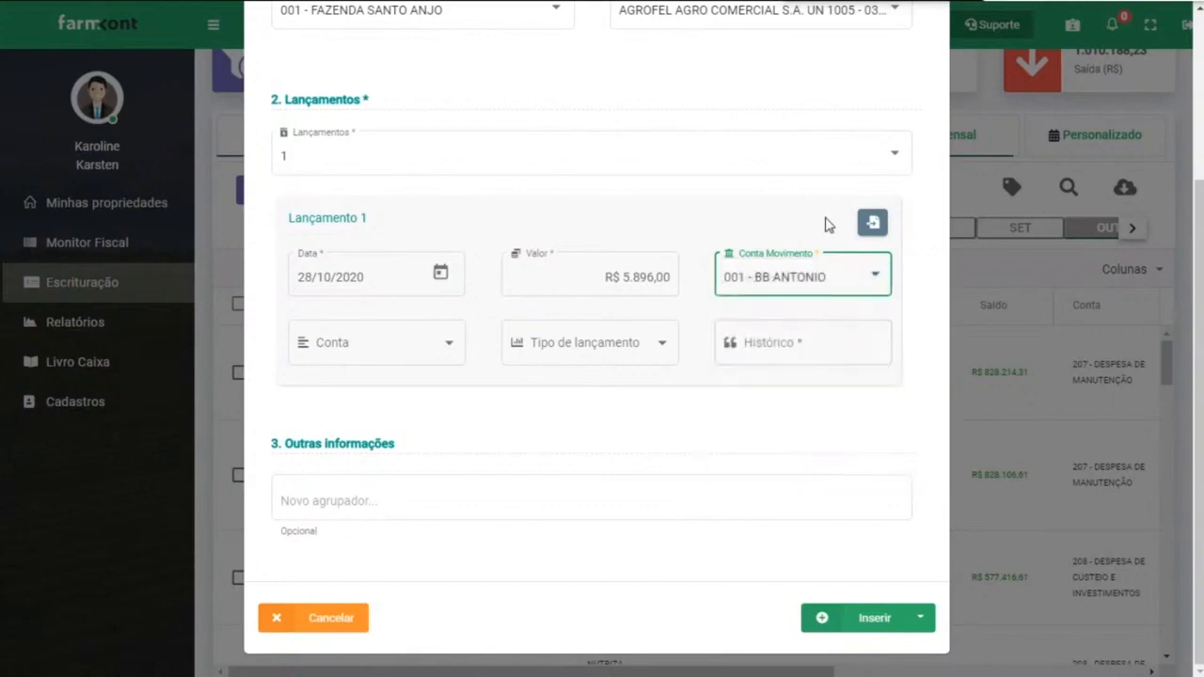
click(429, 338)
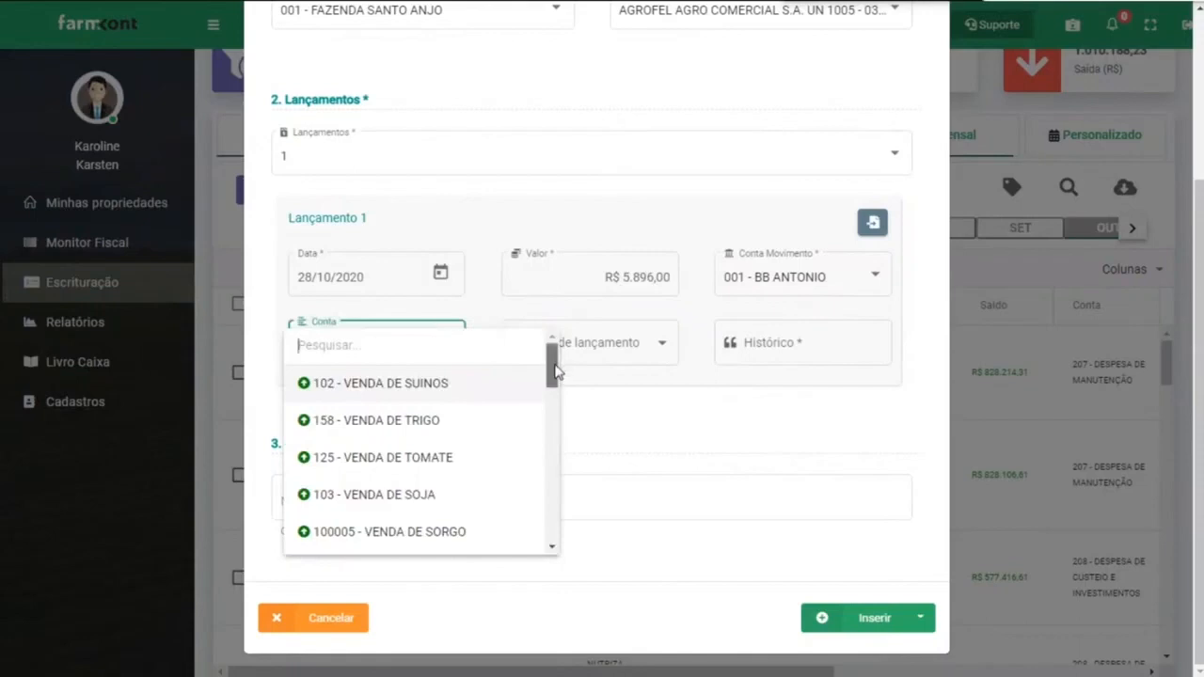
drag(552, 372, 548, 445)
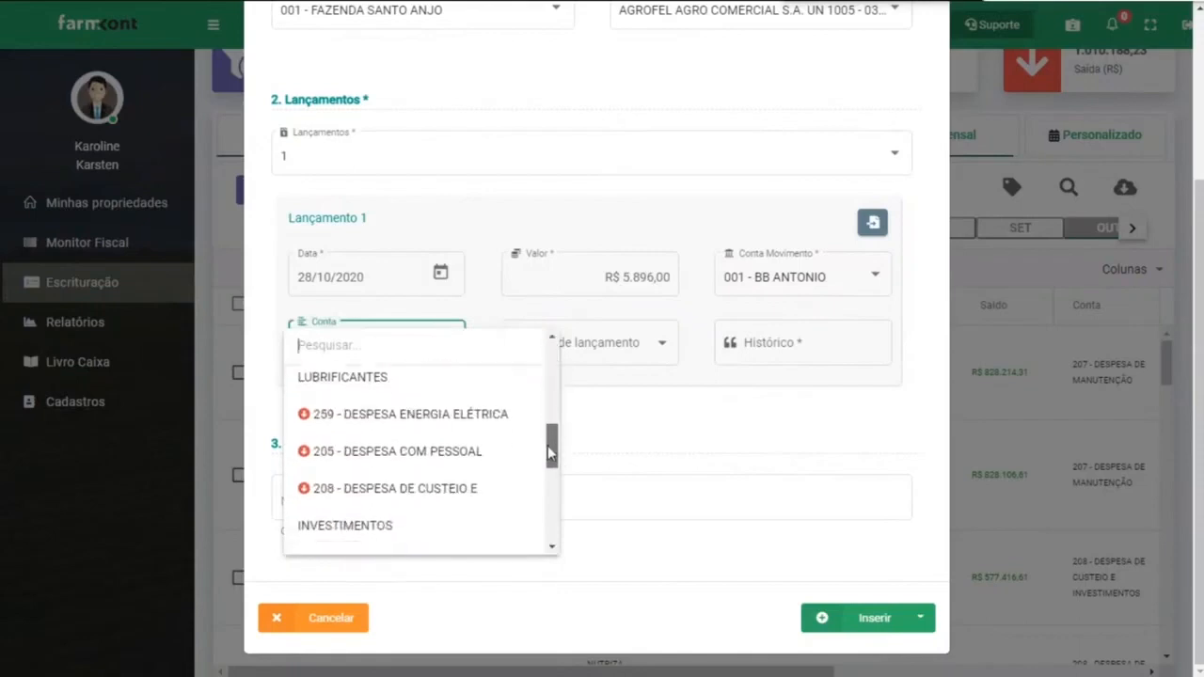
click(416, 500)
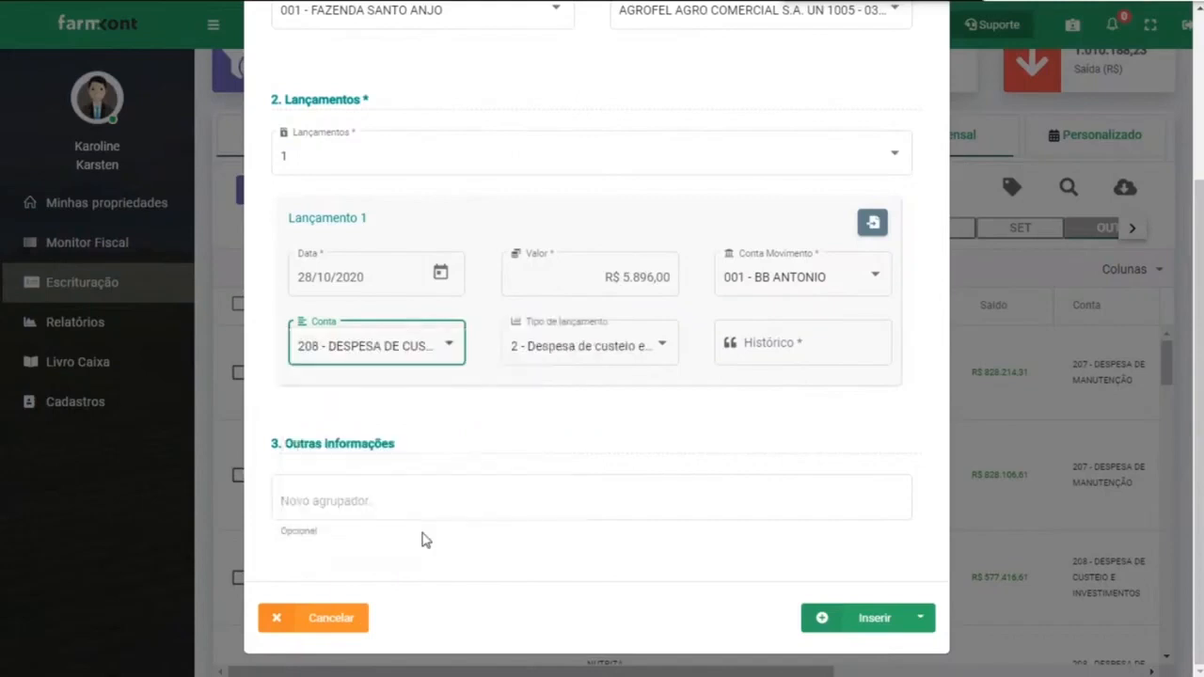
- Fill the Histórico with 001 - DESPESA GERAL and insert the invoice entry
click(759, 344)
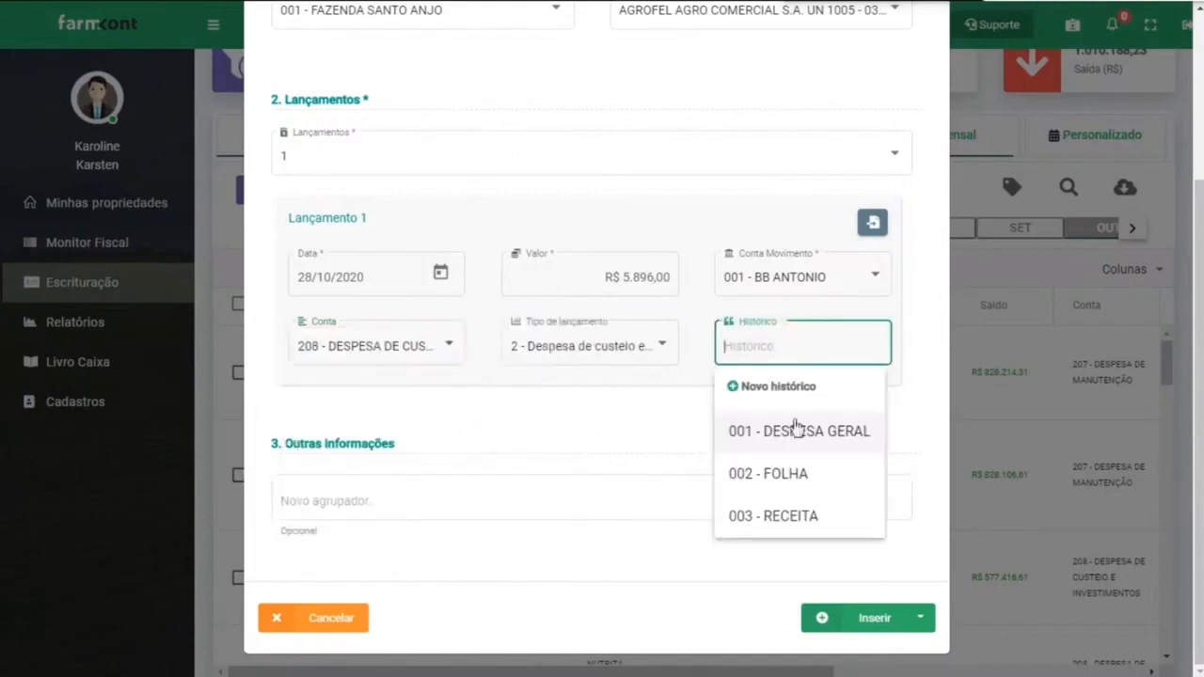
click(760, 427)
click(712, 380)
click(735, 353)
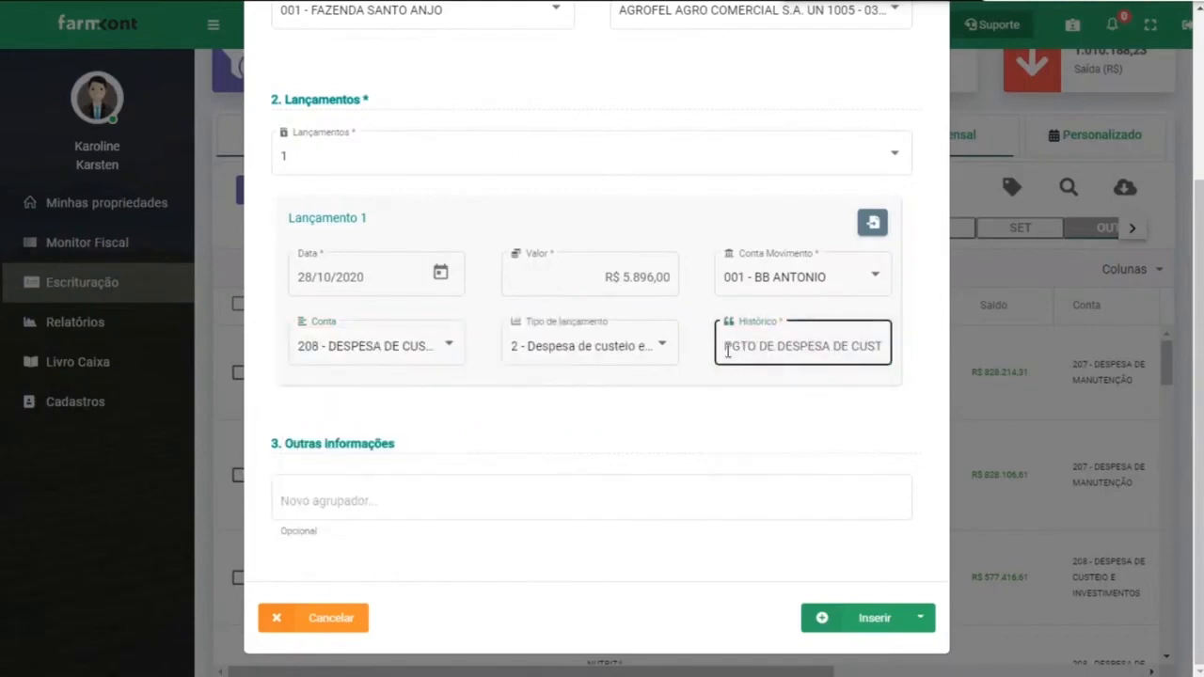
click(726, 386)
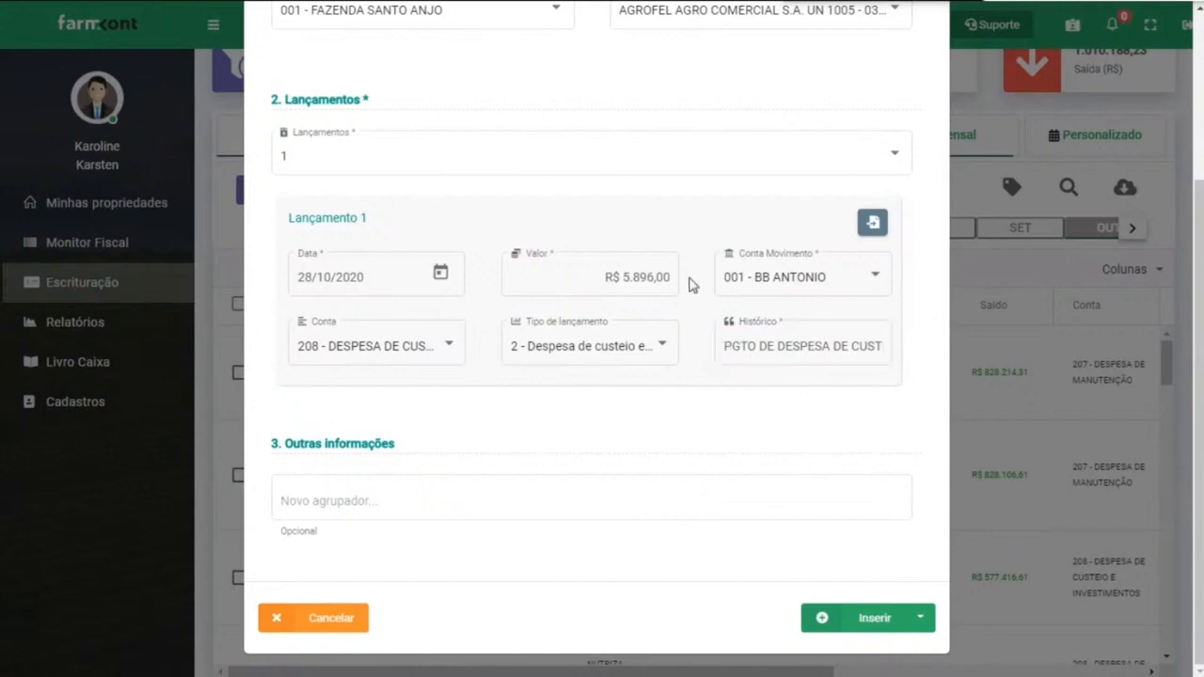
click(874, 620)
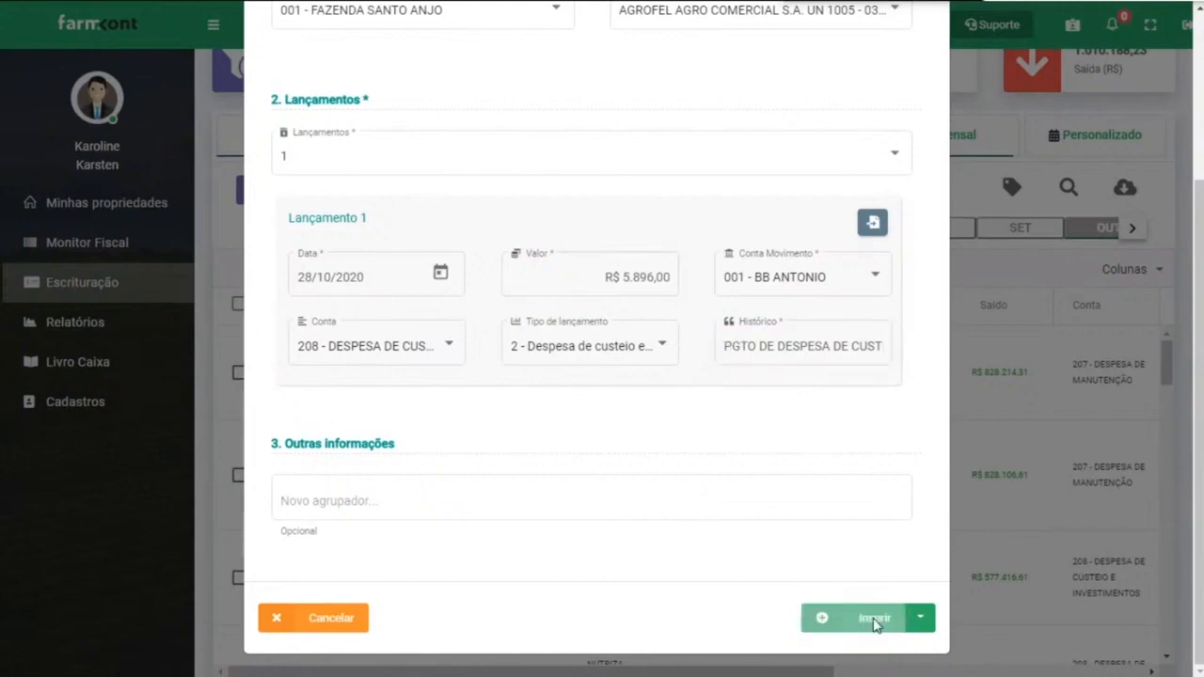
- Set the document type to 5 - Folha de pagamento and the property to 001 - FAZENDA SANTO ANJO in the blank entry form
scroll(652, 476, up, 3)
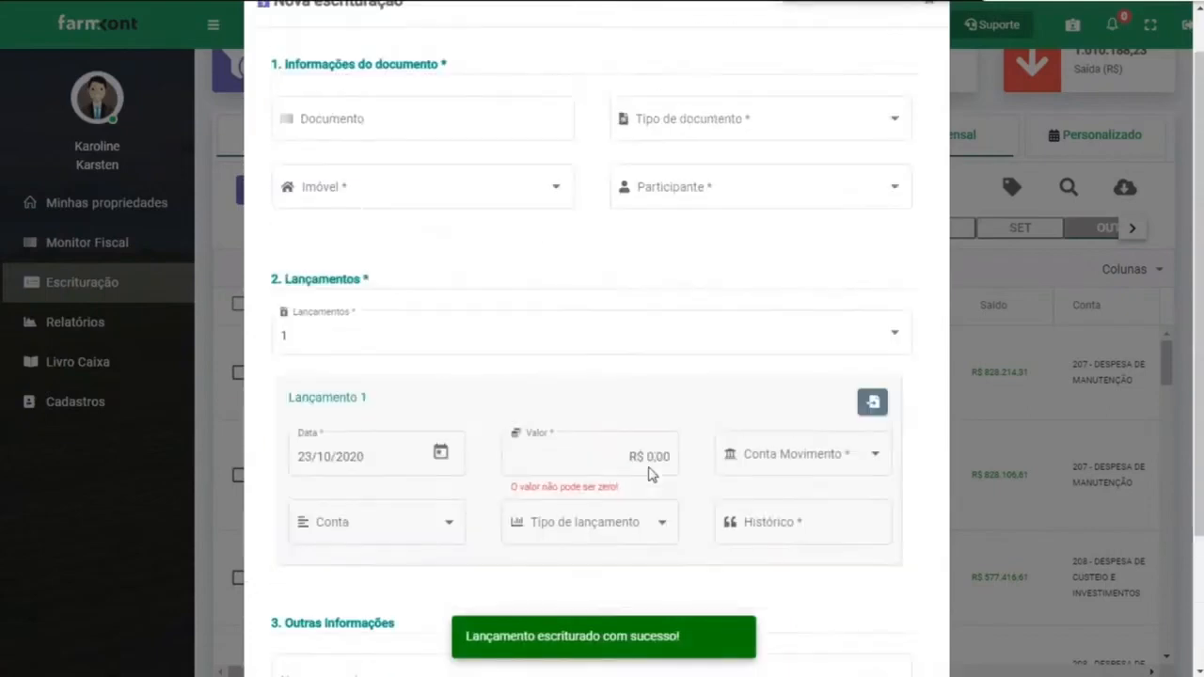
scroll(585, 343, down, 2)
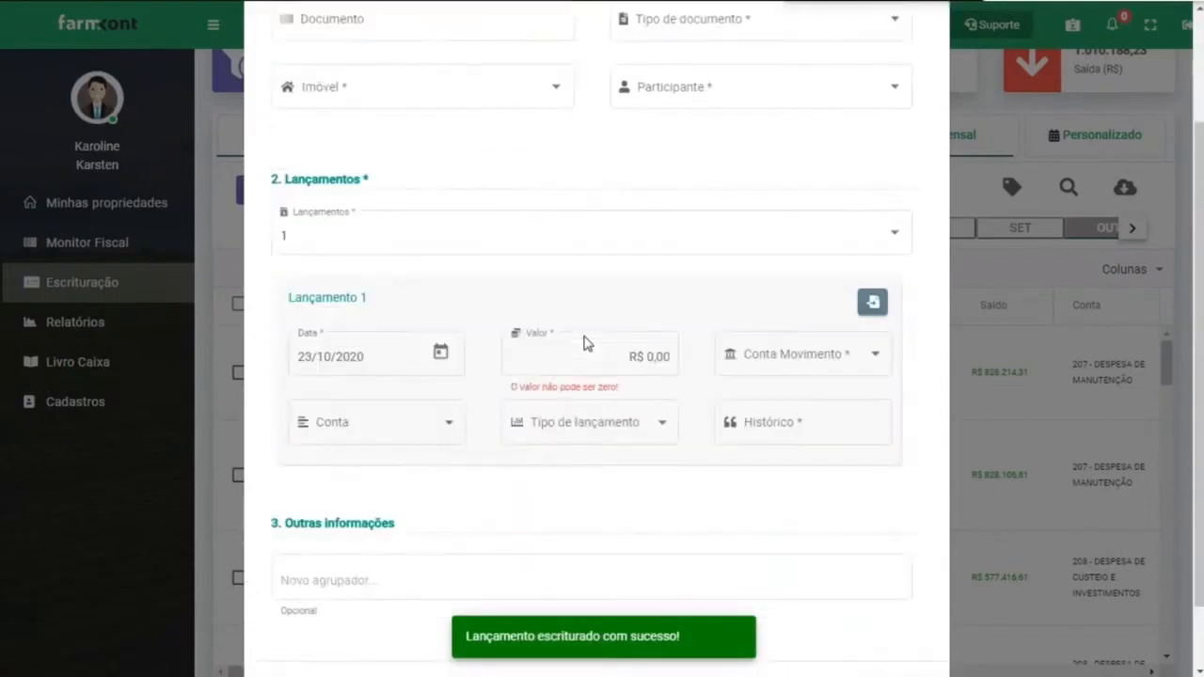
scroll(440, 254, up, 2)
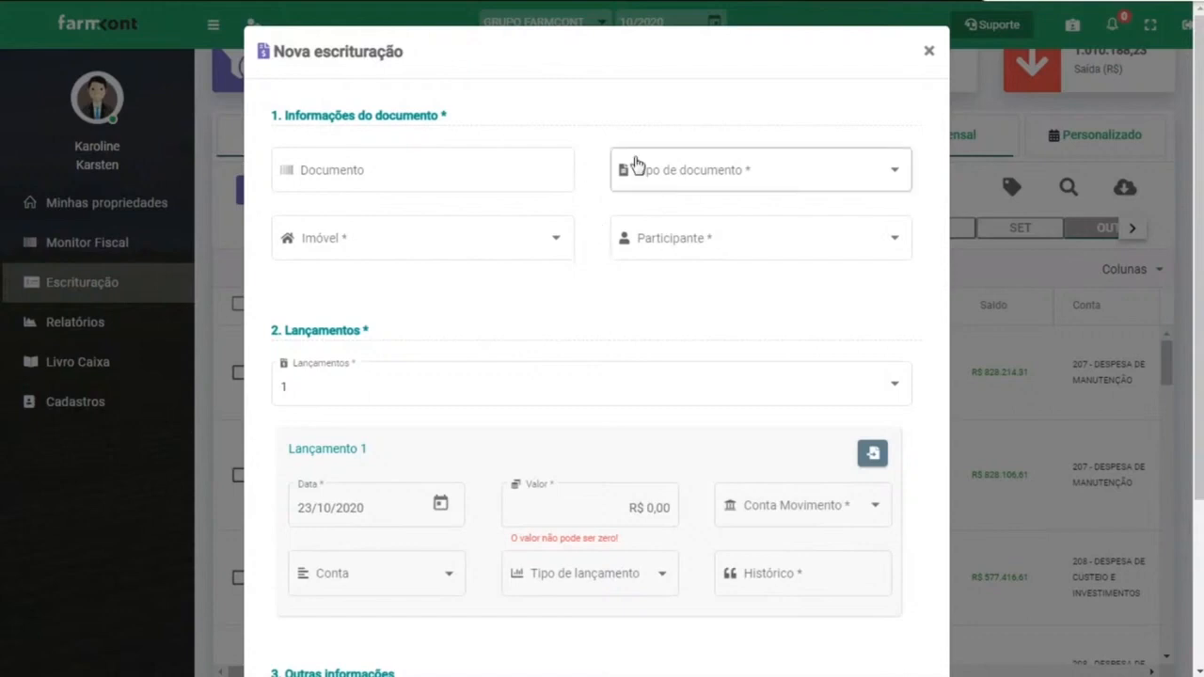
click(528, 170)
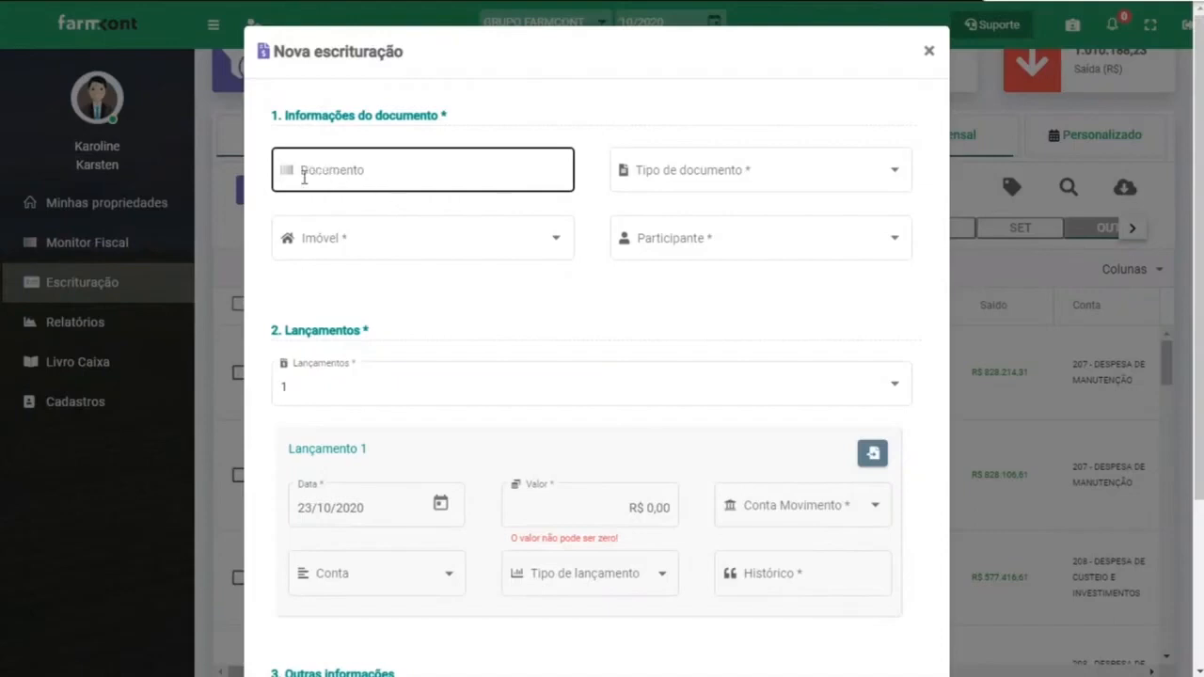
click(767, 183)
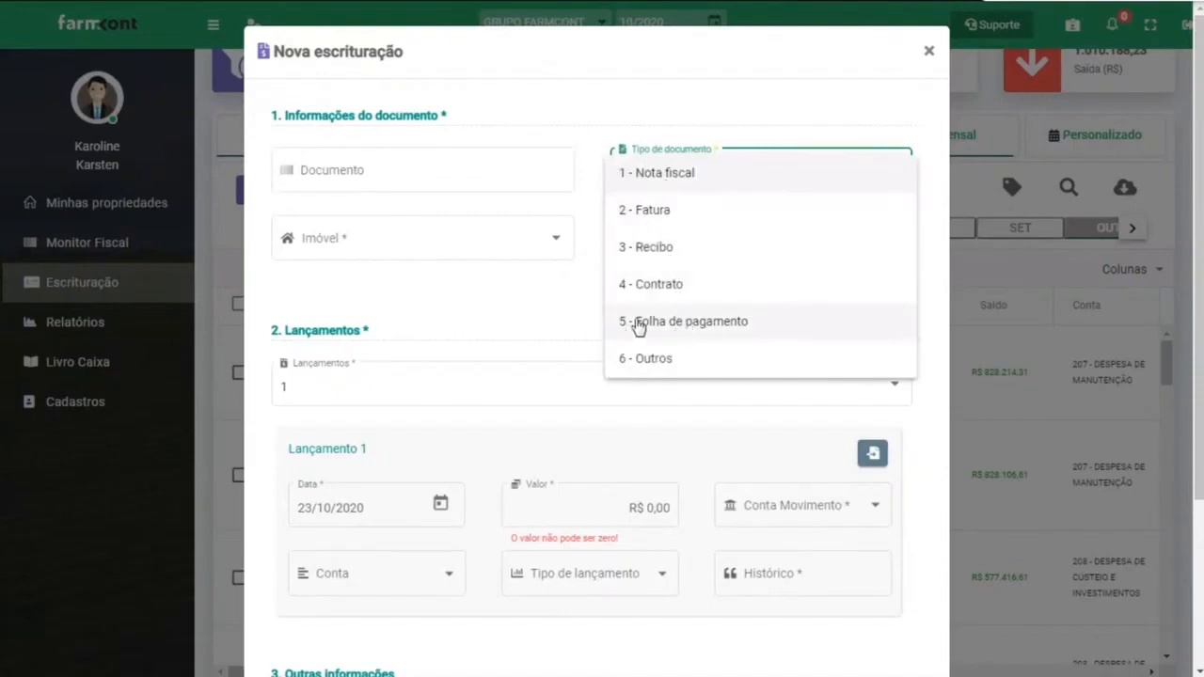
click(711, 331)
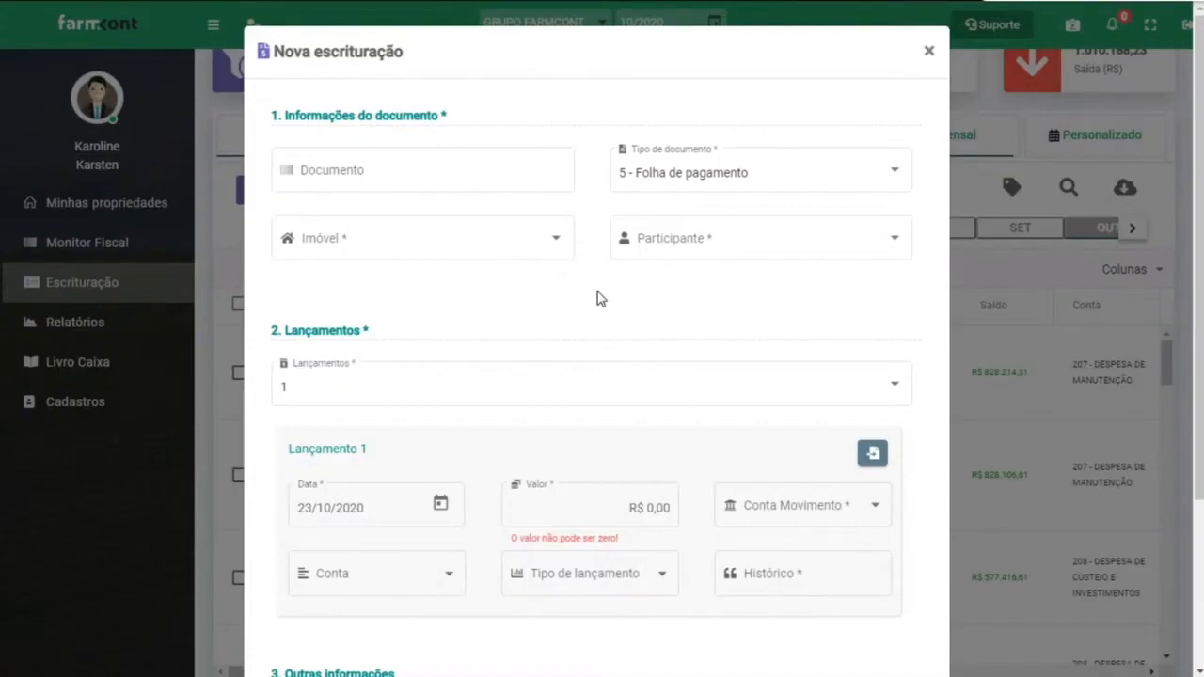
click(723, 174)
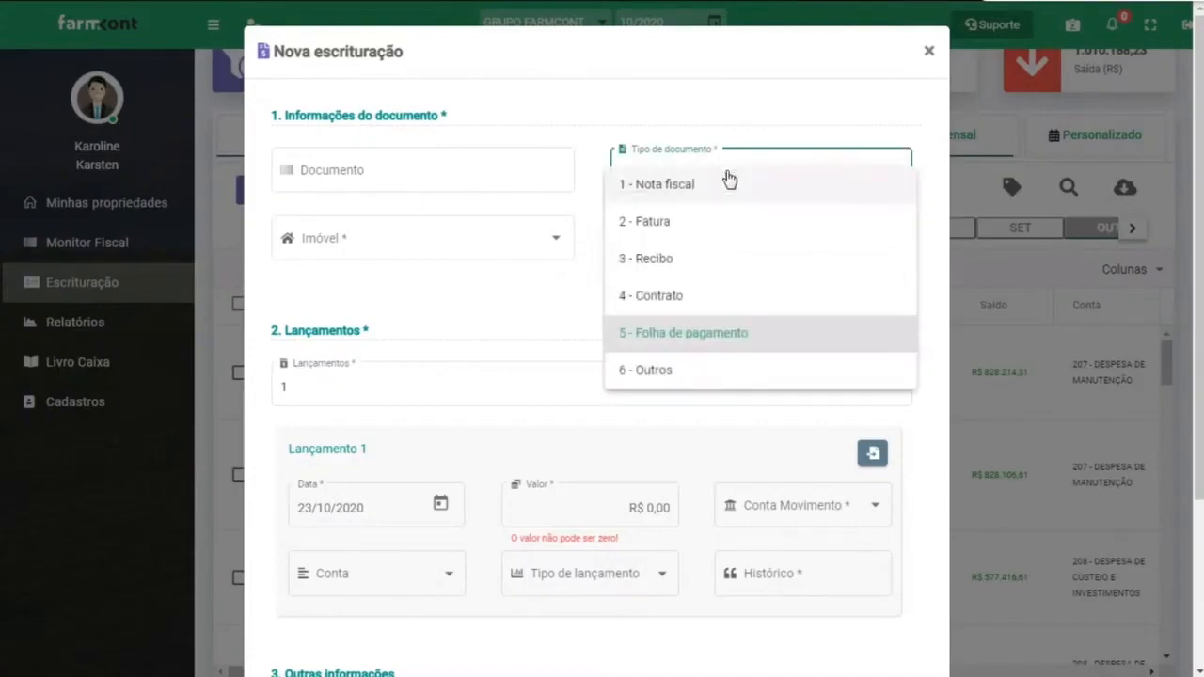
click(715, 338)
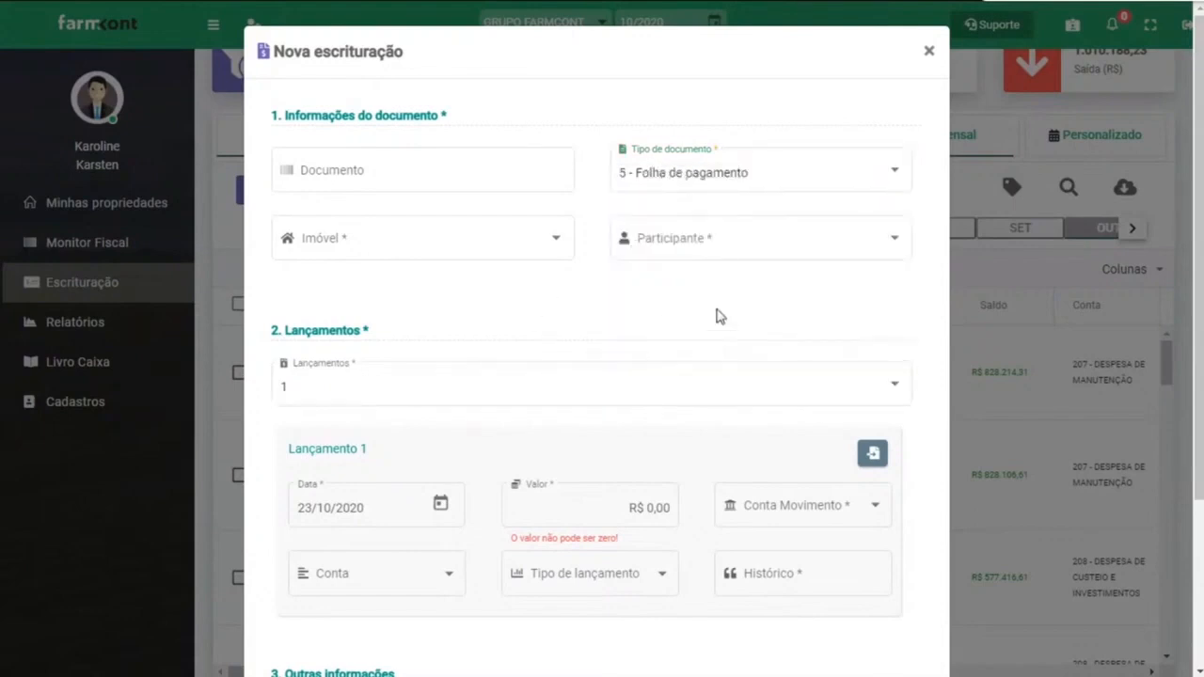
scroll(593, 240, down, 1)
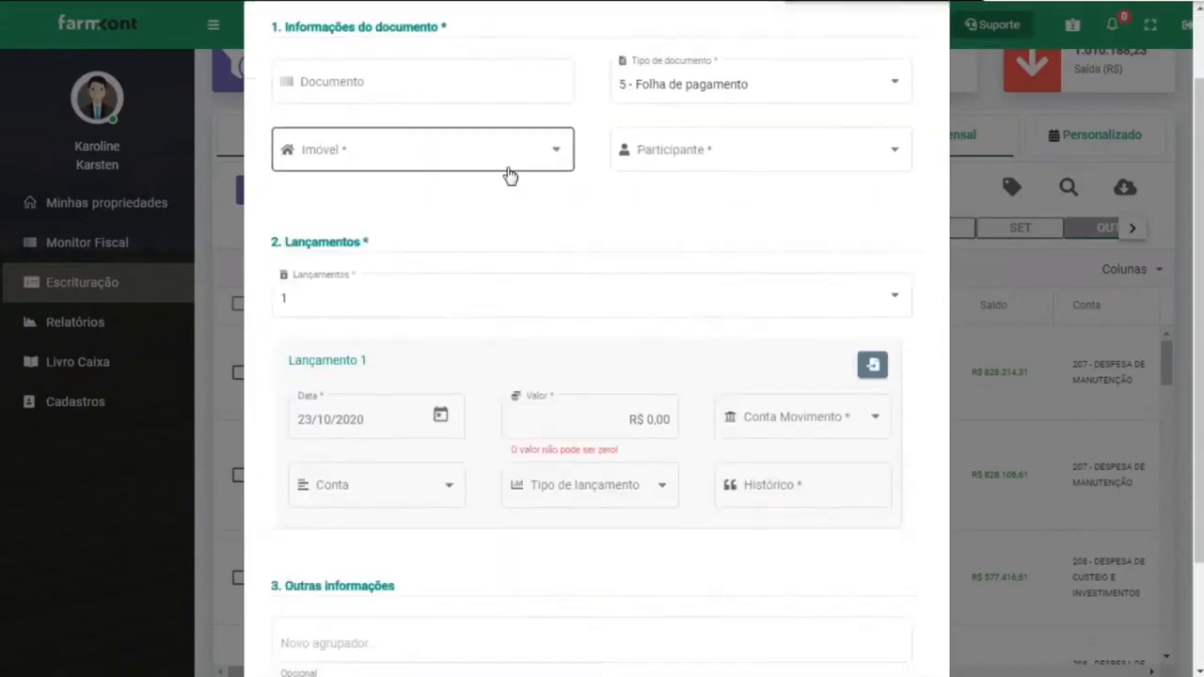
scroll(526, 169, up, 1)
click(538, 234)
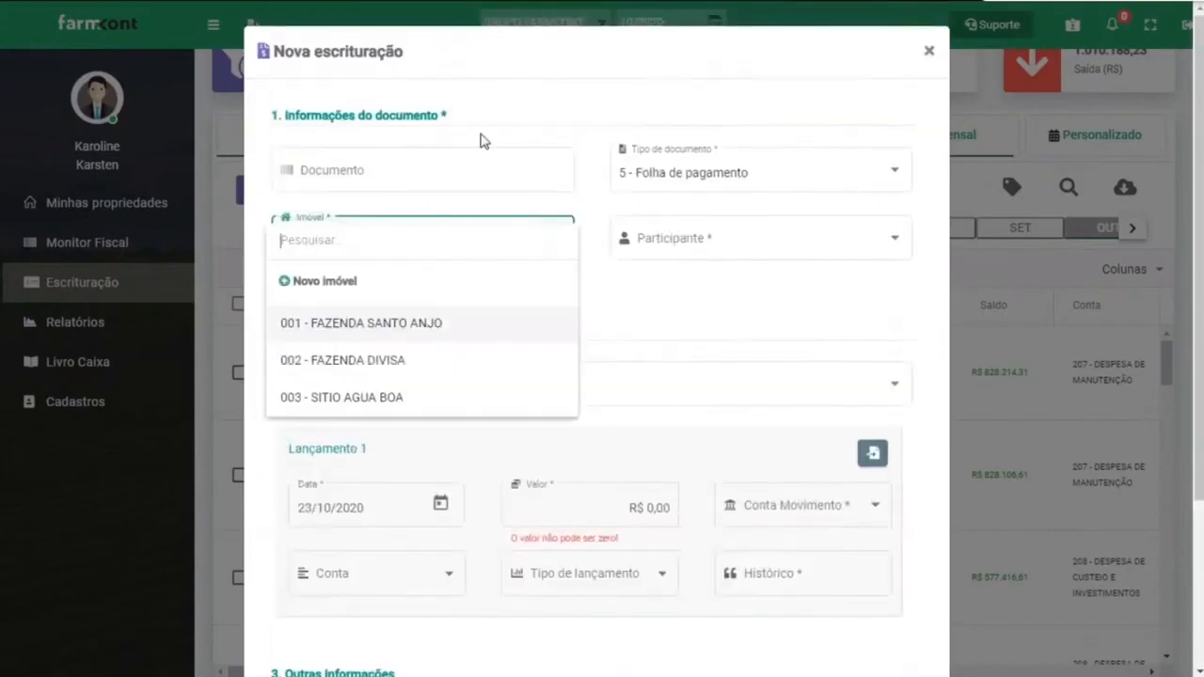
click(350, 324)
- Search the participants by first name and choose the employee as the participant of the payroll entry
click(695, 240)
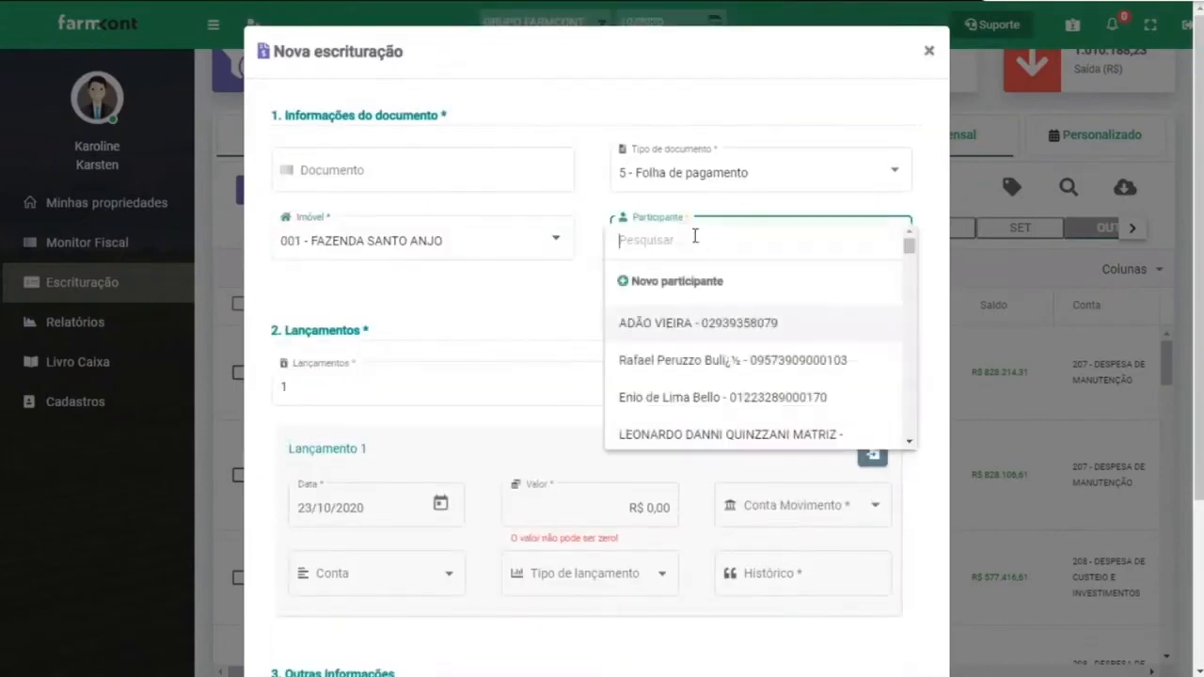
text(anto)
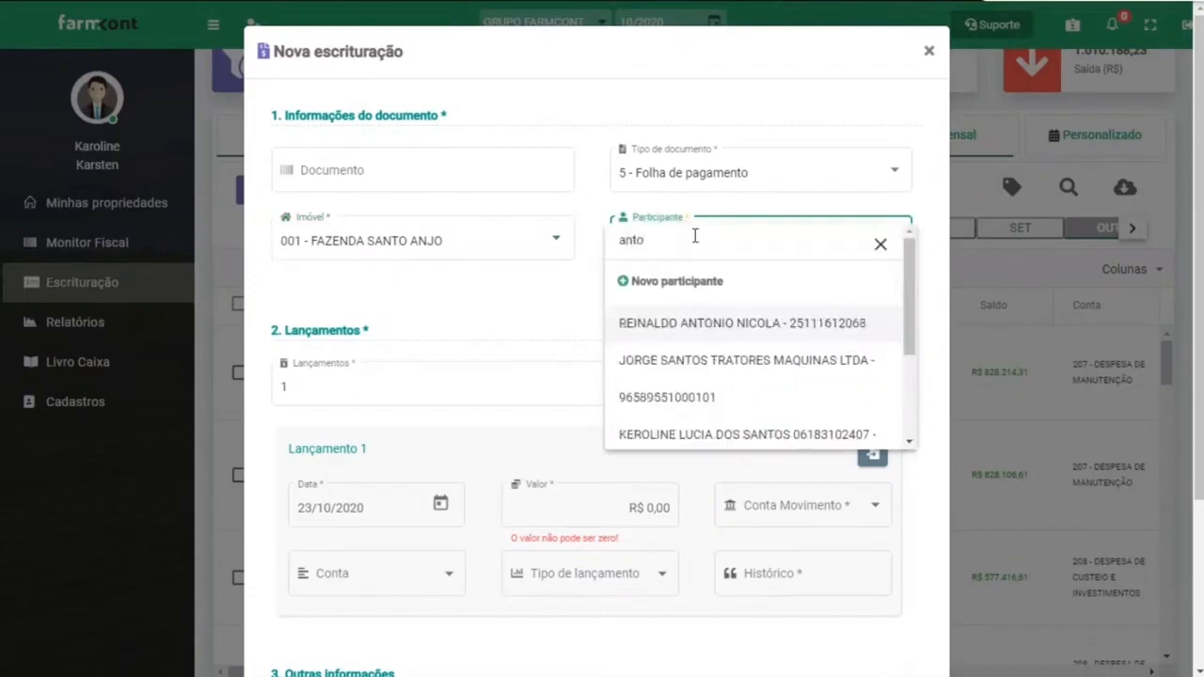
text(ni)
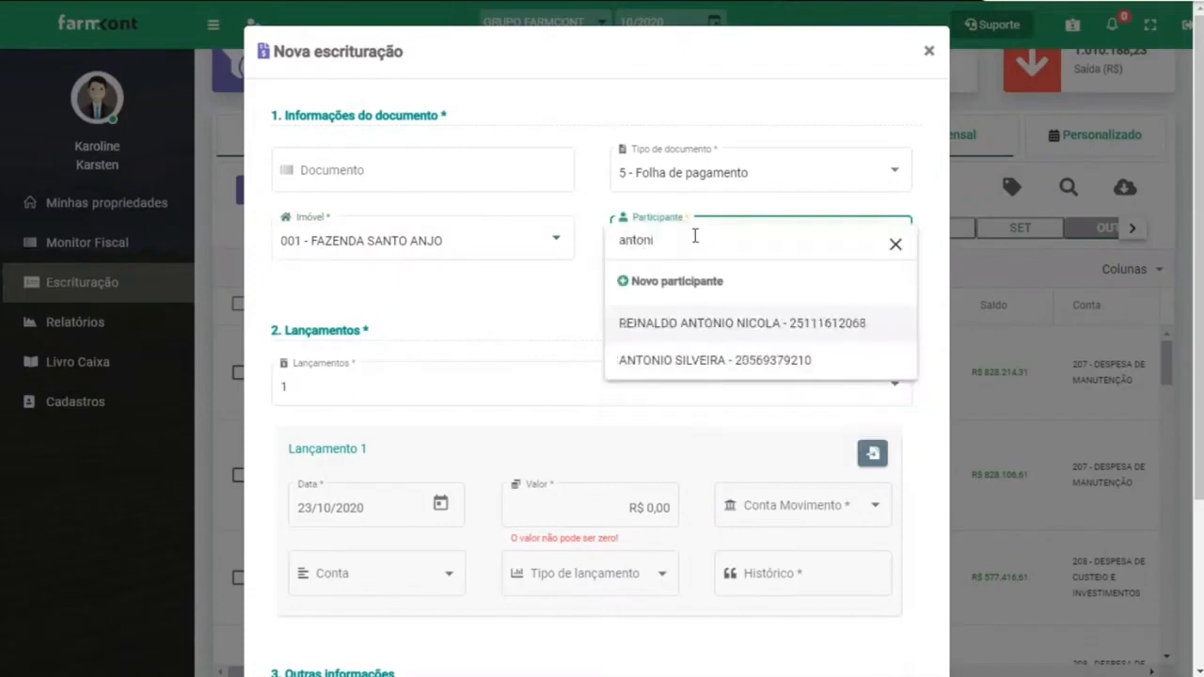
click(742, 370)
triple_click(665, 243)
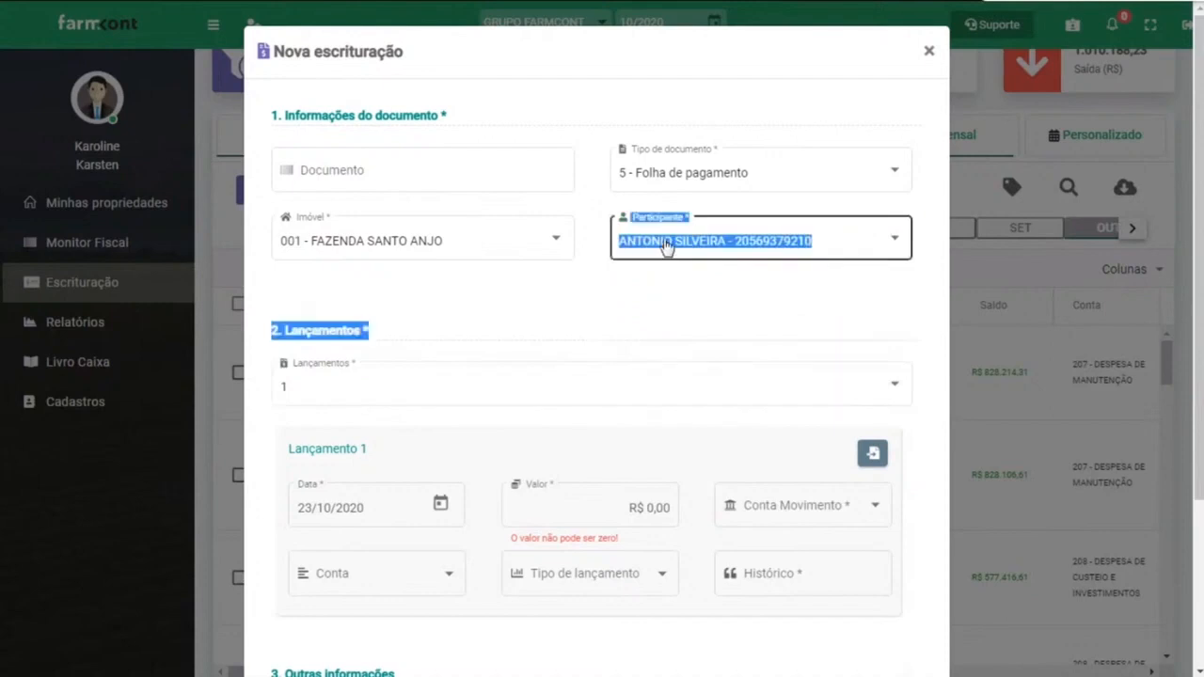
click(614, 308)
- Set the value of Lançamento 1 to R$ 15.000,00 and its date to 5/10/2020
scroll(573, 263, down, 2)
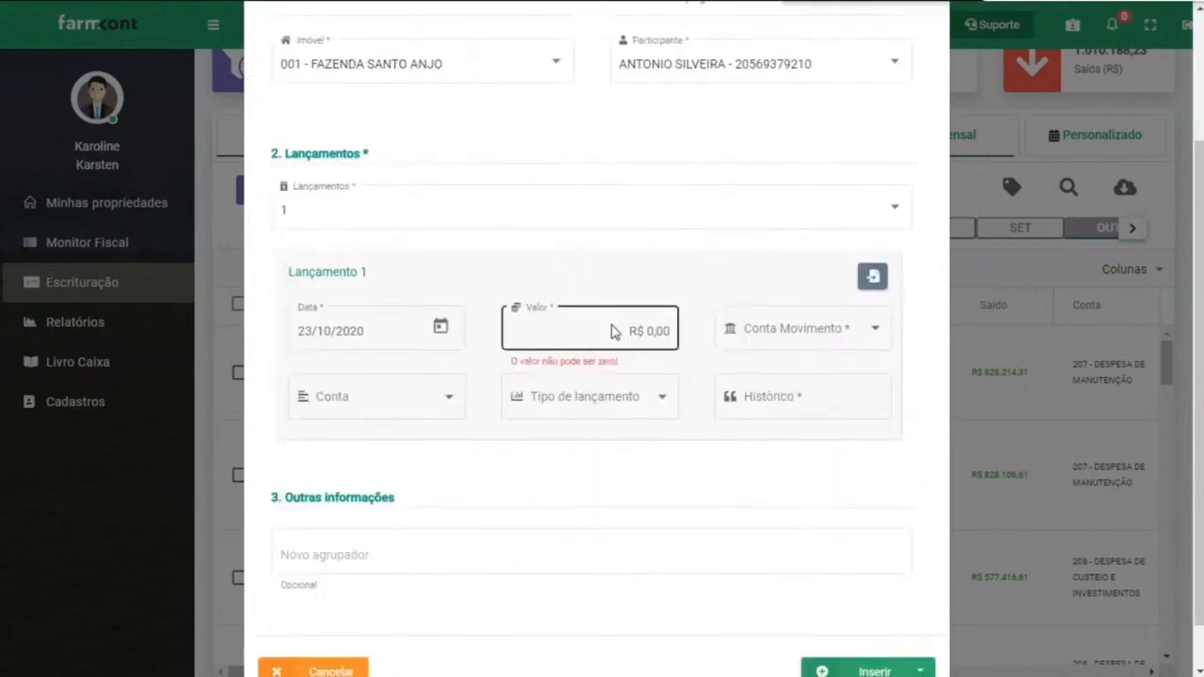
click(655, 329)
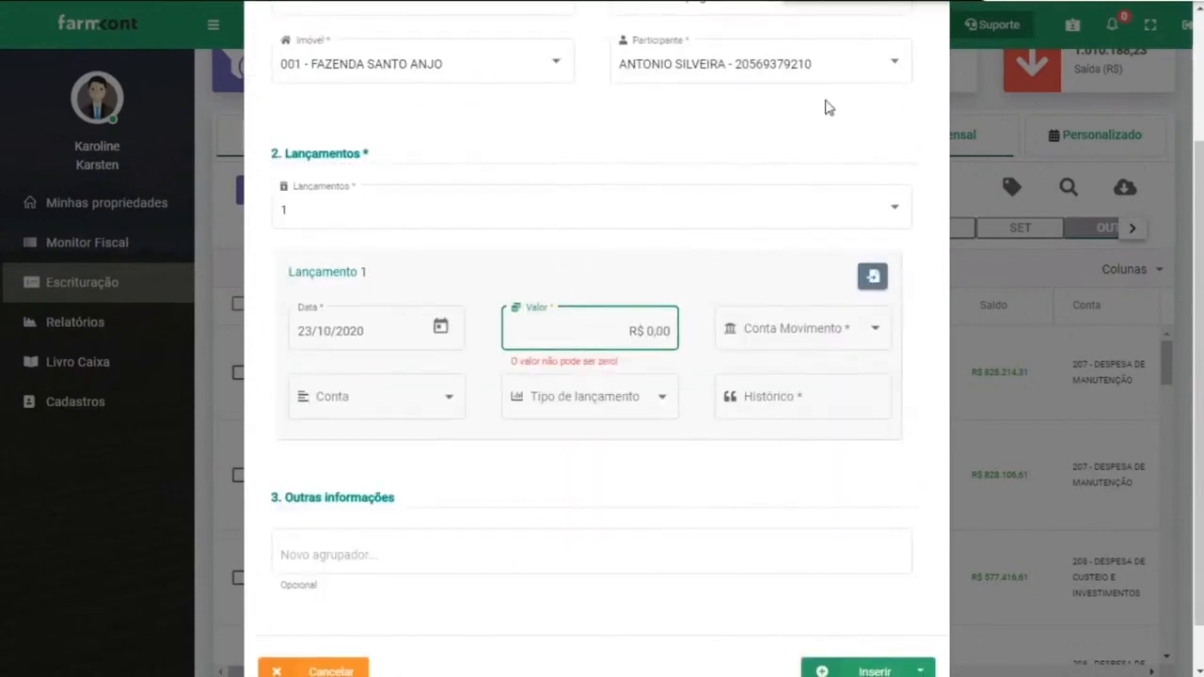
text(1500000)
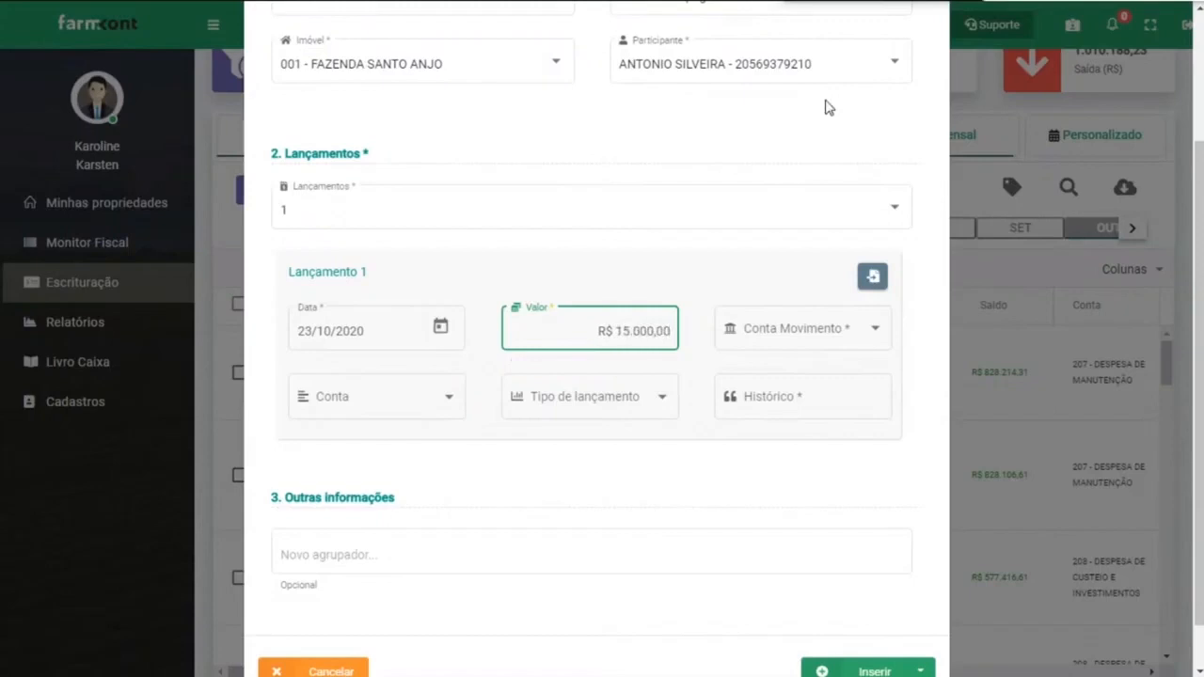
click(440, 327)
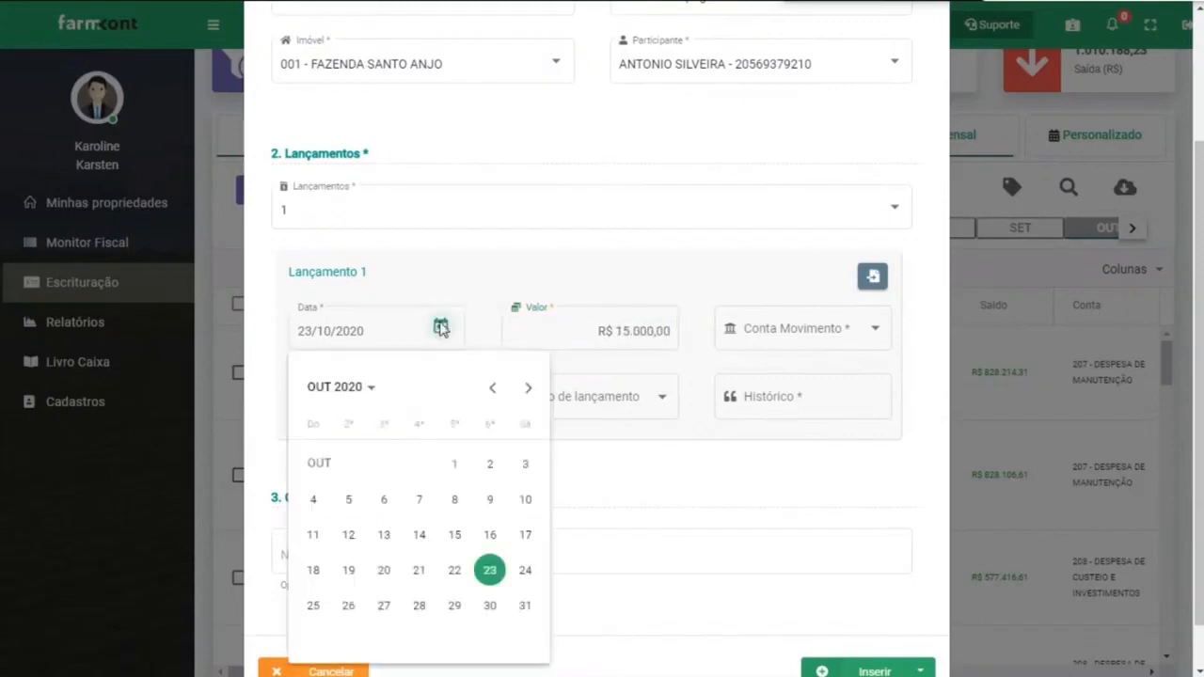
click(348, 500)
- Assign movement account 001 (BB) and account 205 - DESPESA COM PESSOAL to the payroll entry
click(779, 337)
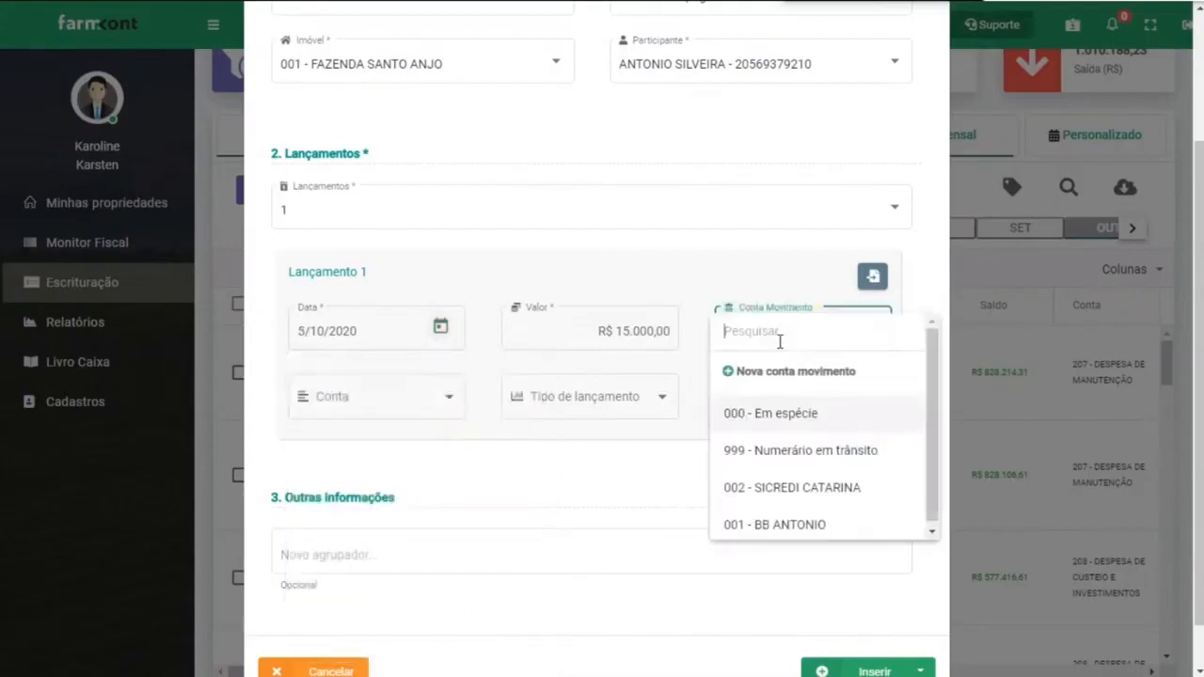
click(767, 525)
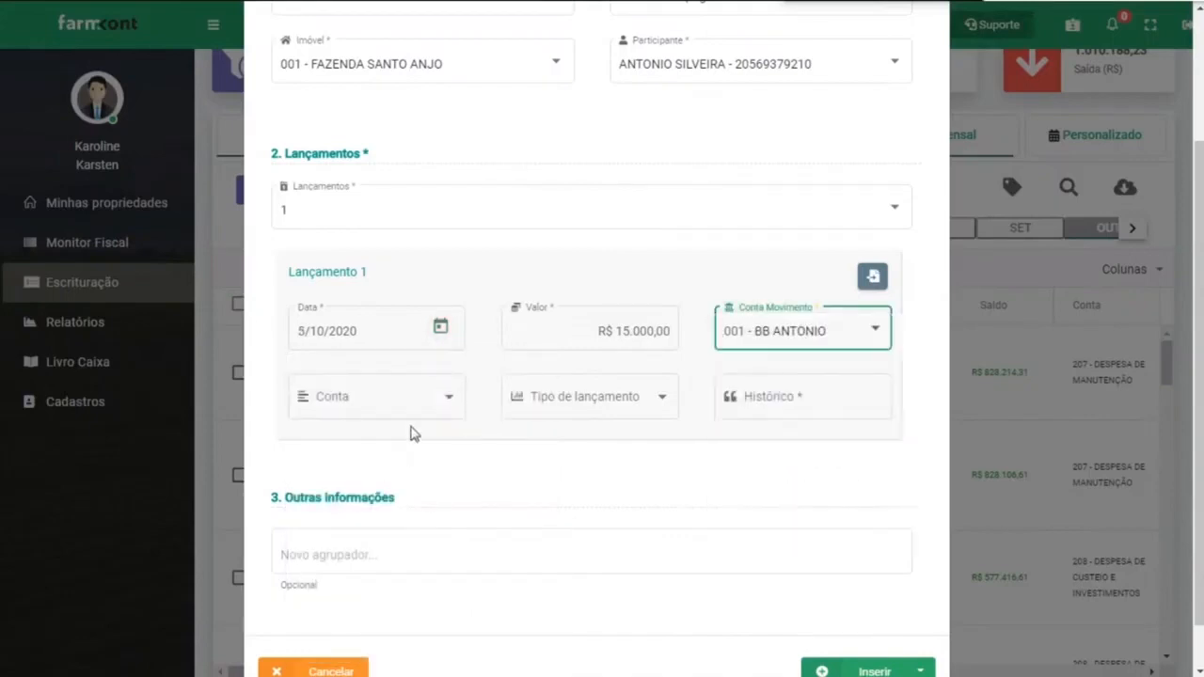
click(423, 403)
text(soal)
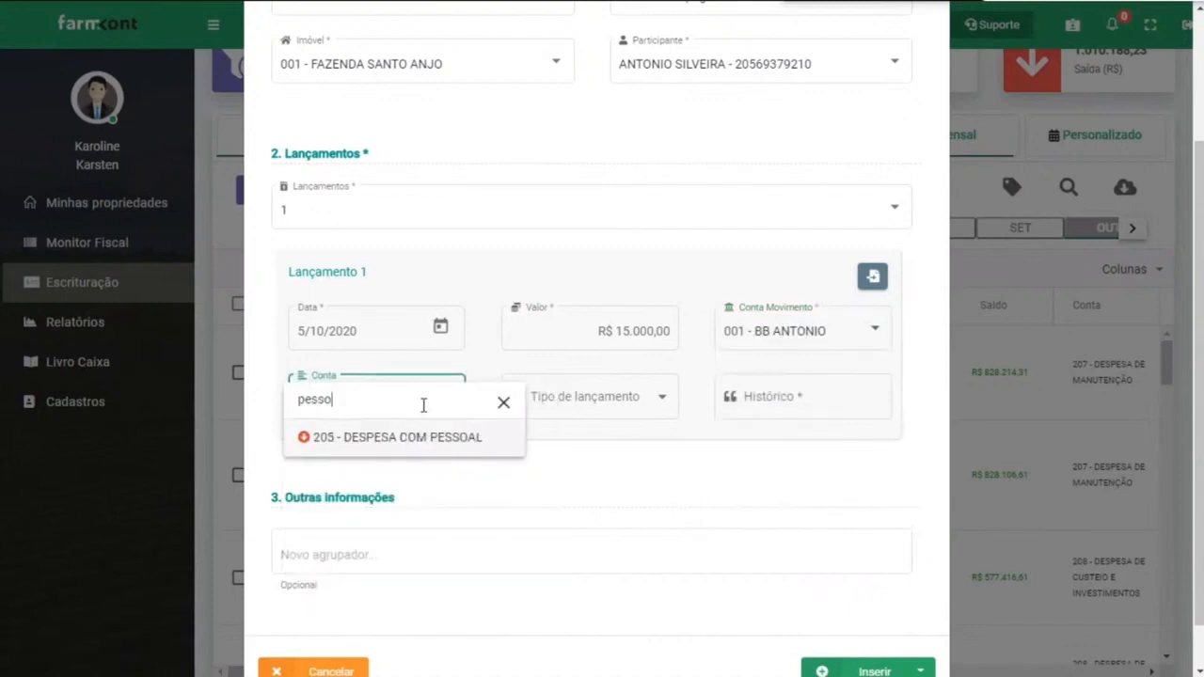
click(428, 438)
- Fill the Histórico with 002 - FOLHA, insert the payroll entry and close the new entry form
click(772, 399)
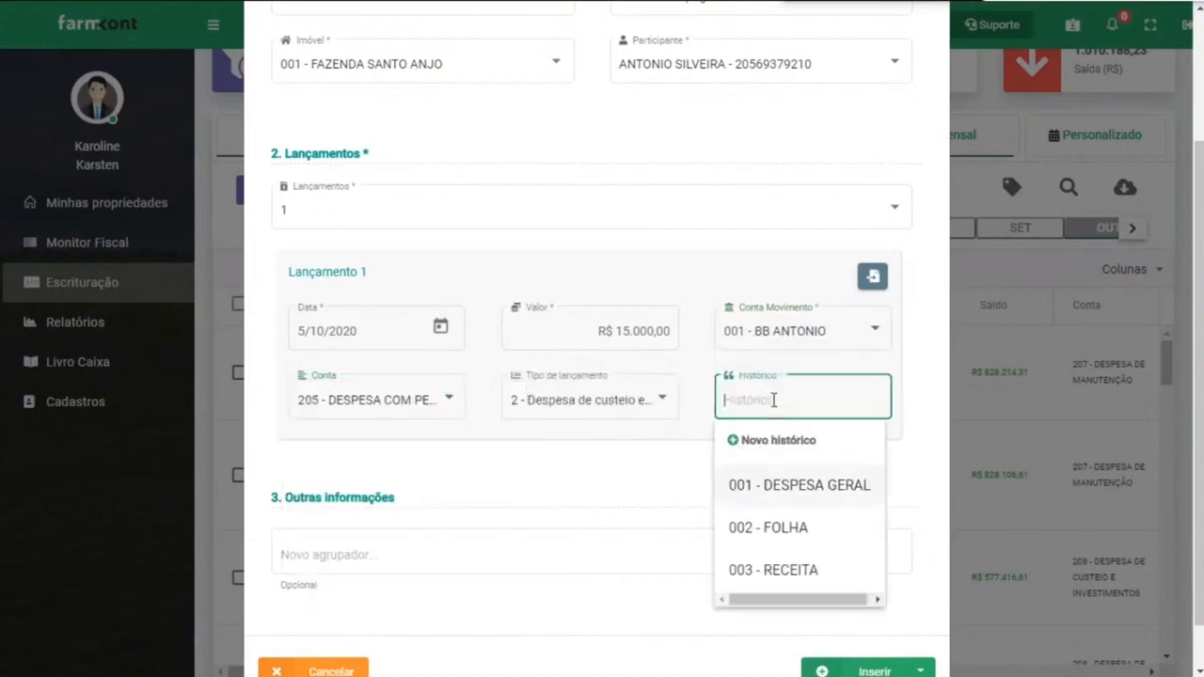
click(790, 531)
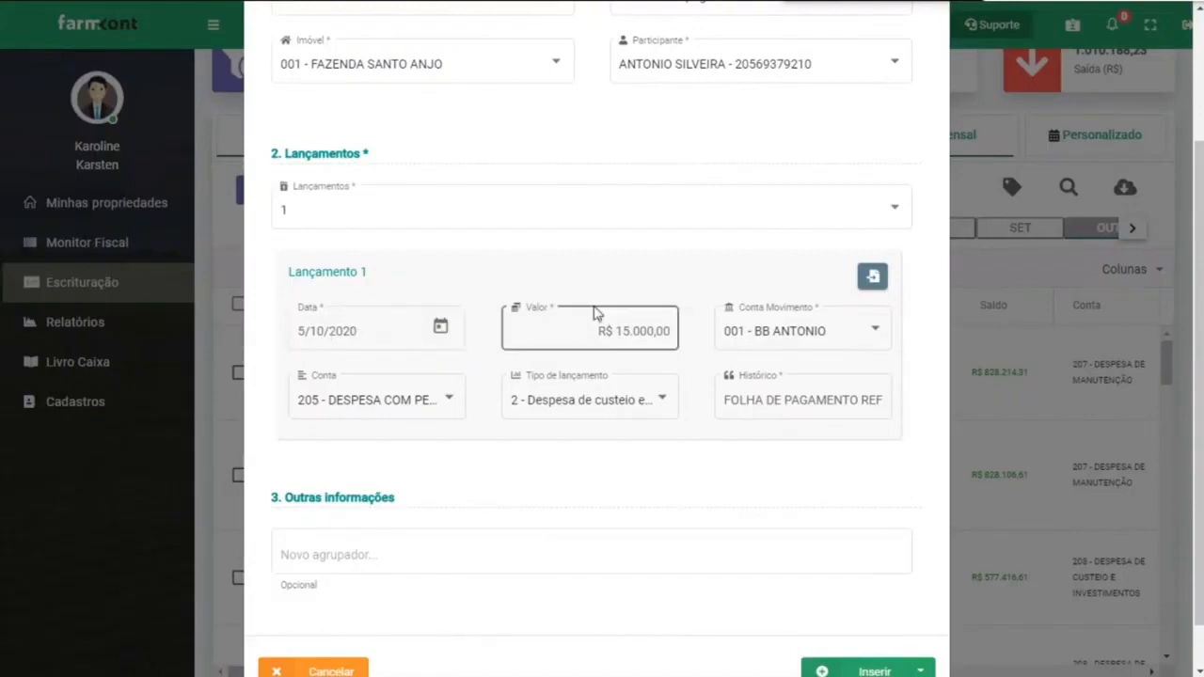
scroll(692, 269, down, 1)
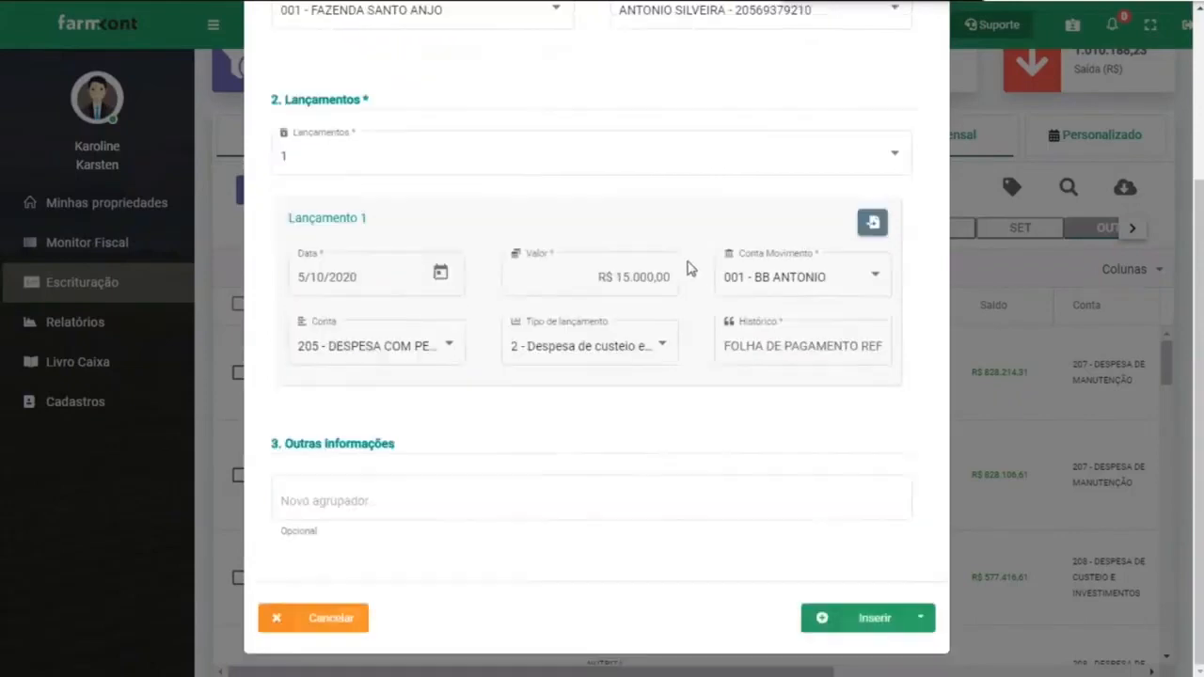
click(873, 619)
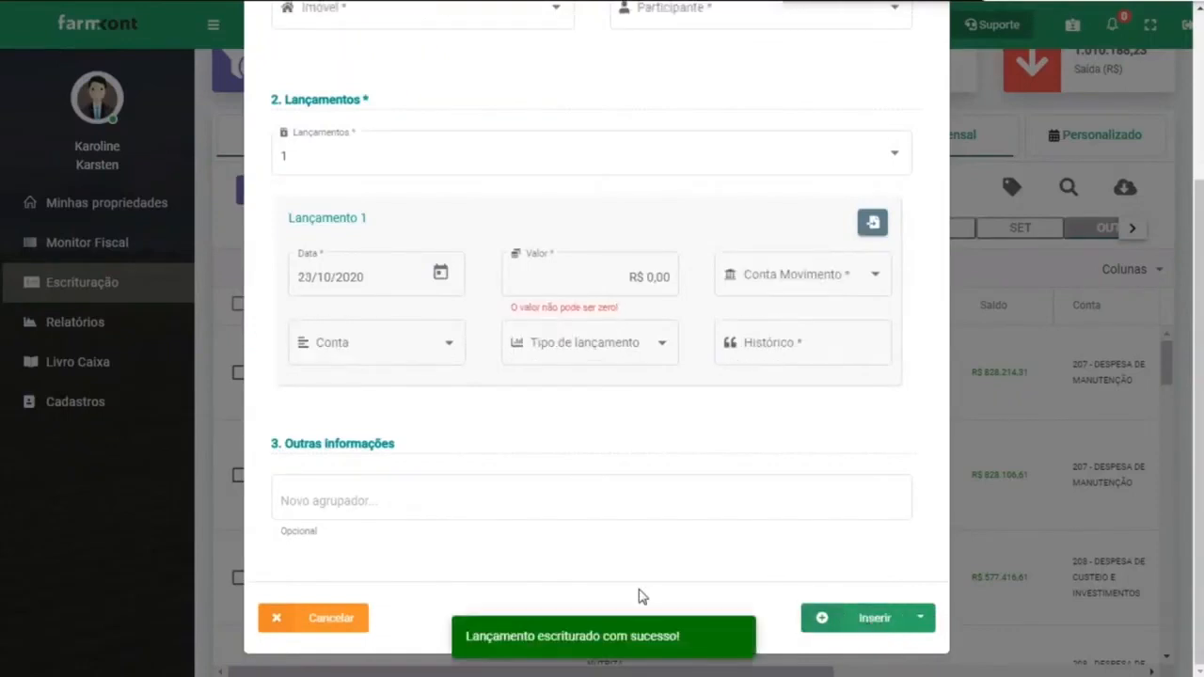
click(337, 621)
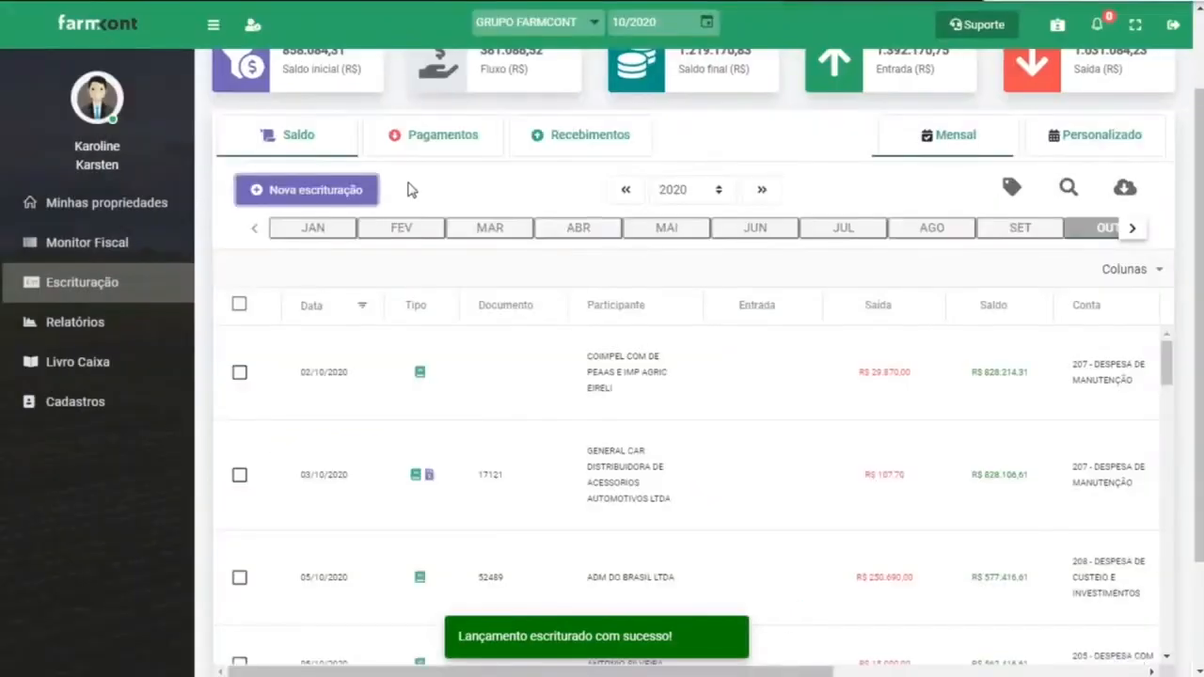
- Start a new entry for document 58969 of type 1 - Nota fiscal on property 001 - FAZENDA SANTO ANJO
click(317, 194)
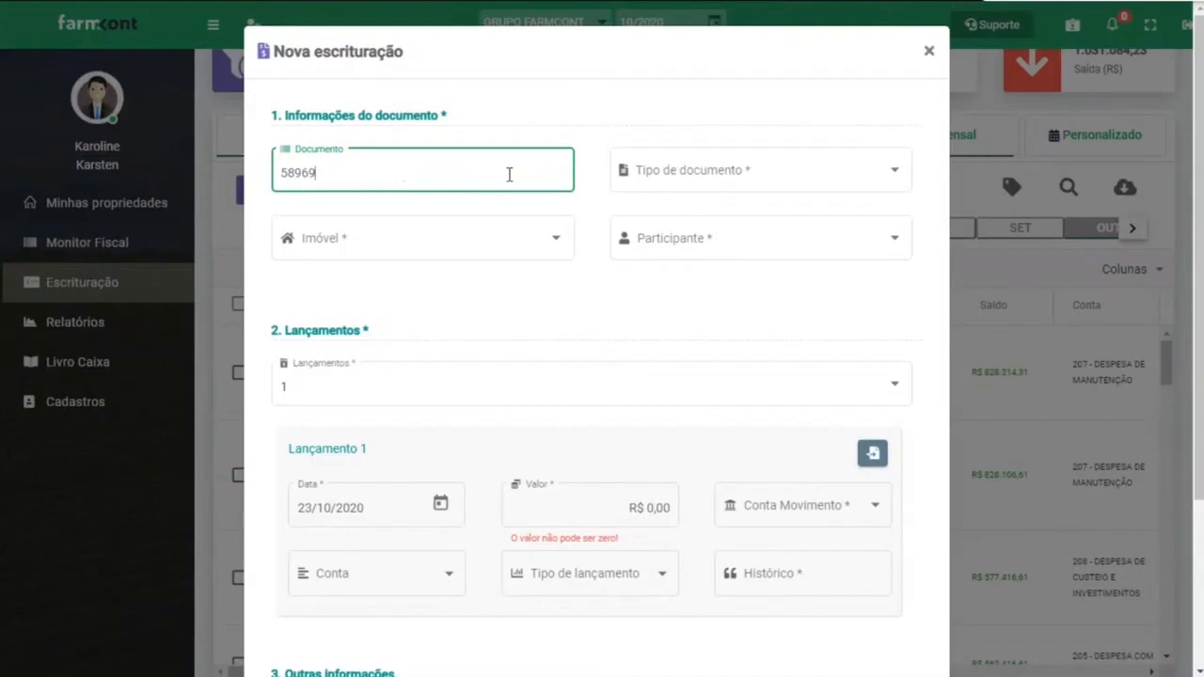
click(667, 179)
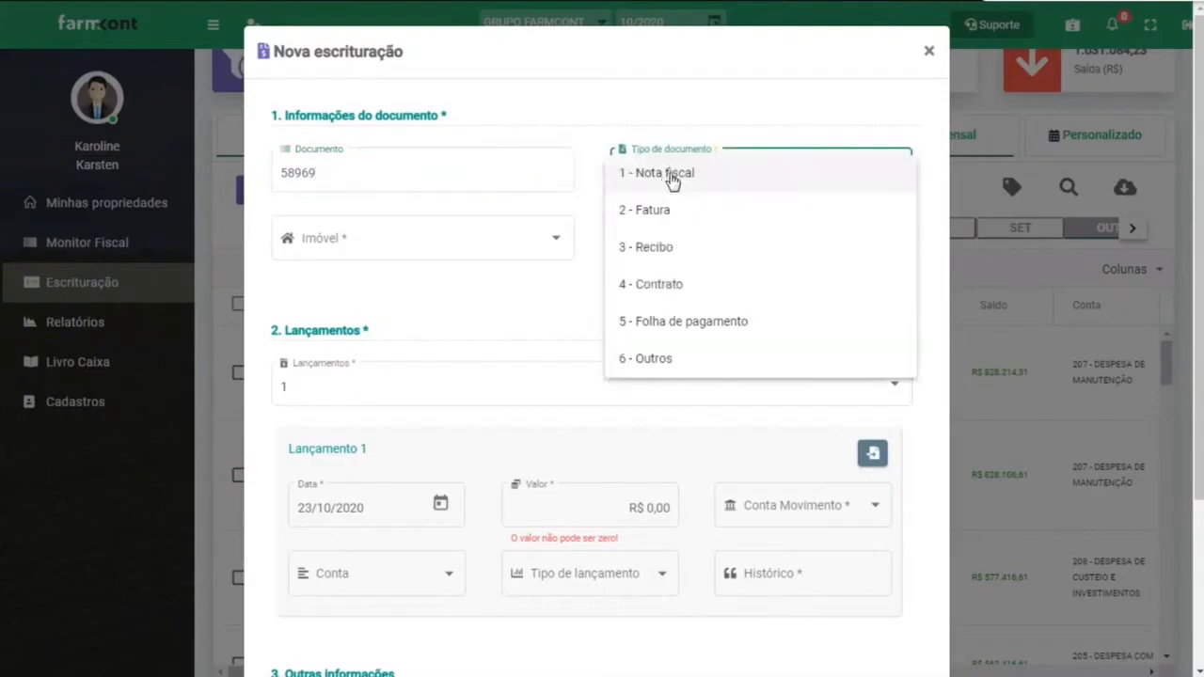
click(695, 181)
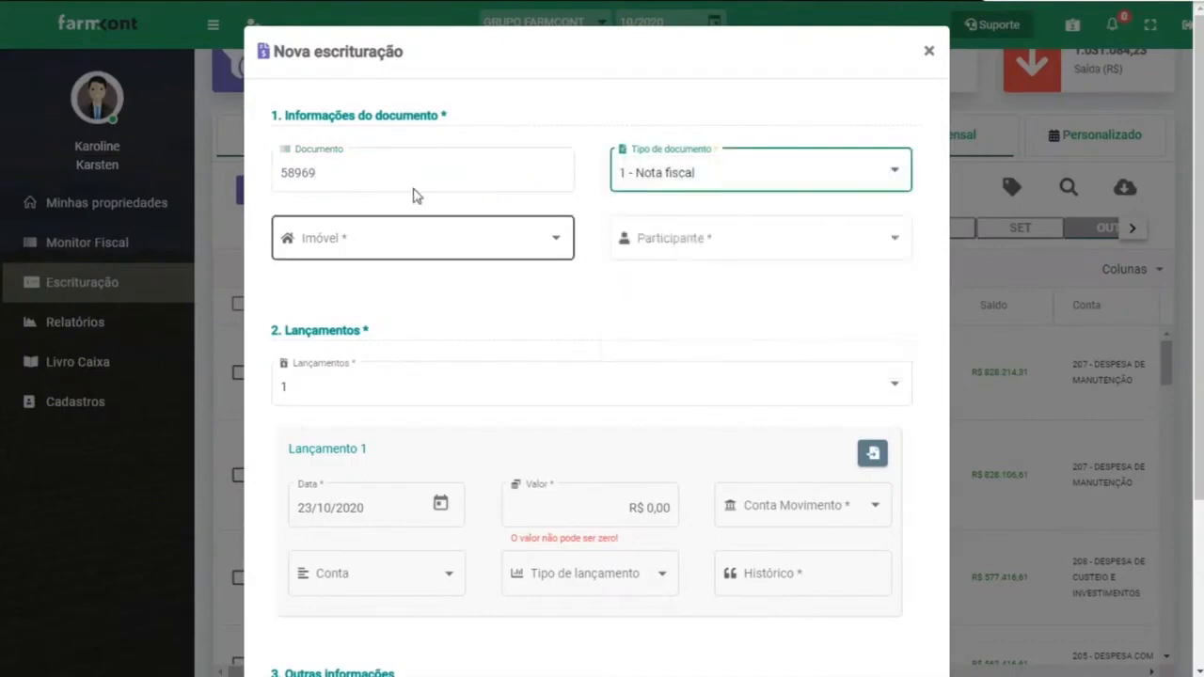
click(533, 233)
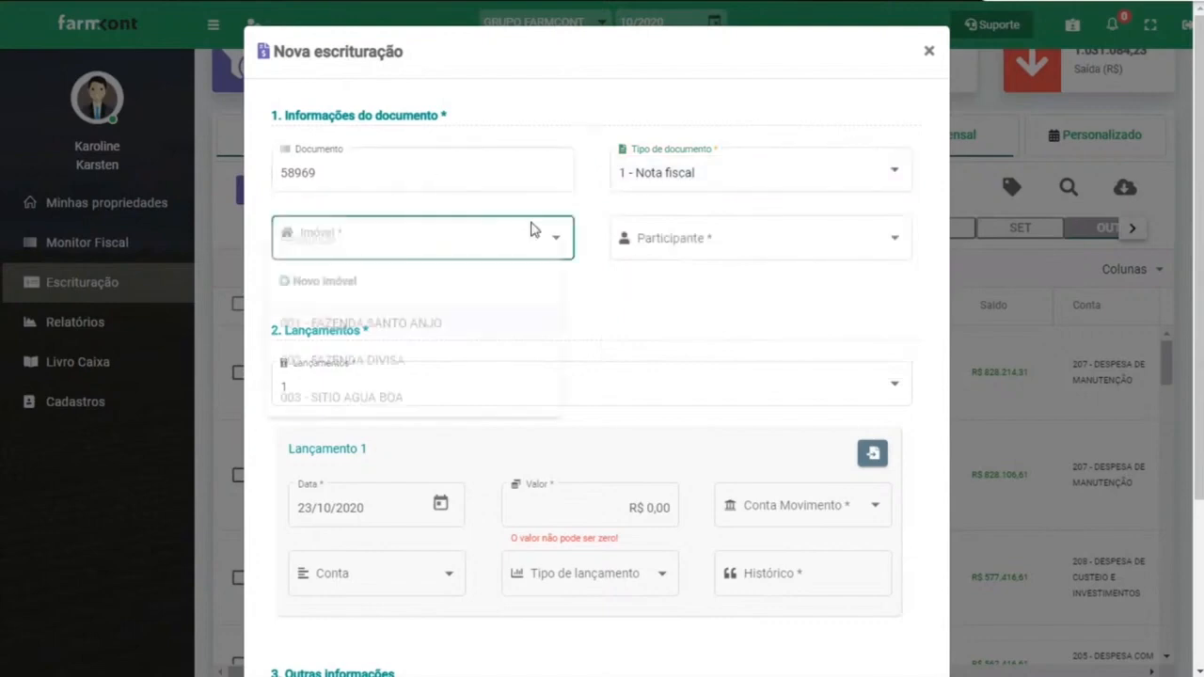
click(360, 324)
- Choose the individual soy buyer from the participants list as the participant of the new entry
click(692, 245)
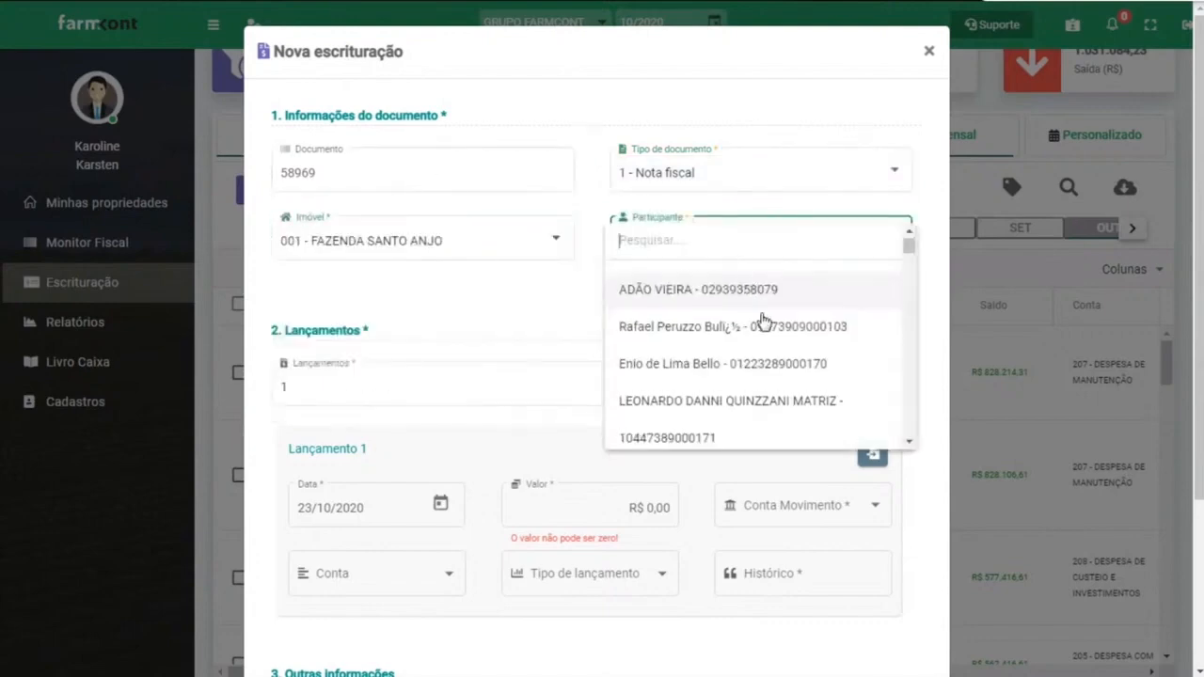
scroll(763, 317, down, 2)
scroll(769, 310, down, 3)
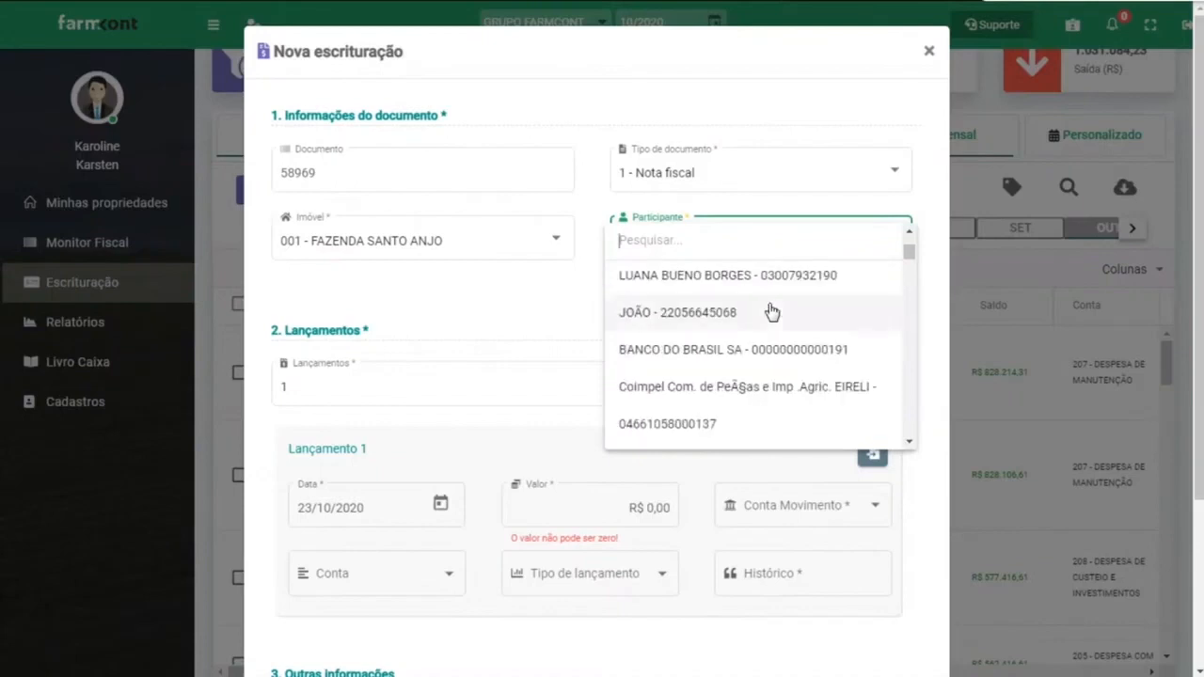
click(656, 322)
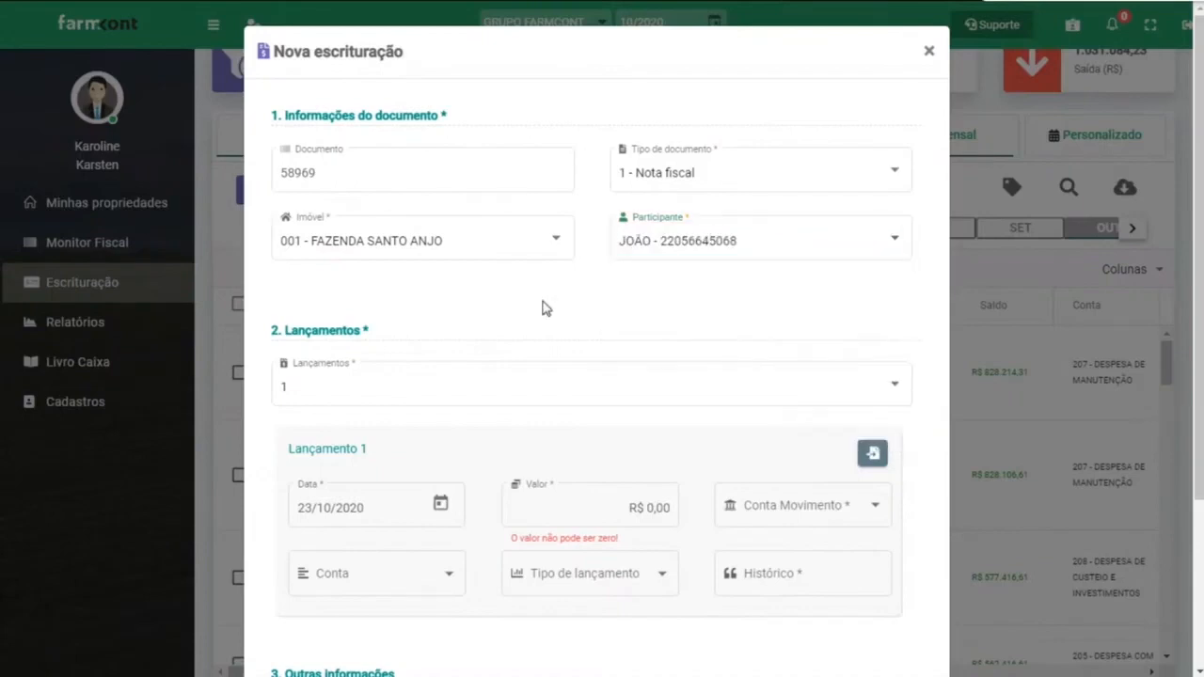
- Date Lançamento 1 1/10/2020, assign movement account 001 (BB) and set its value to R$ 5.000,00
scroll(596, 247, down, 3)
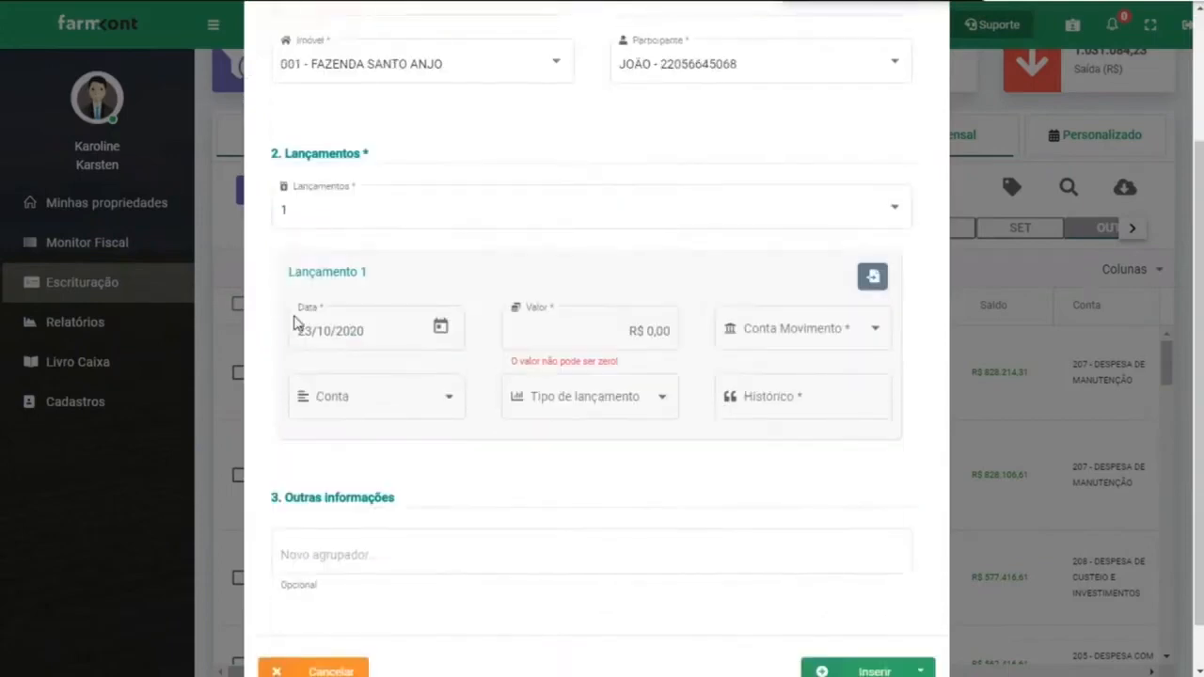
click(439, 327)
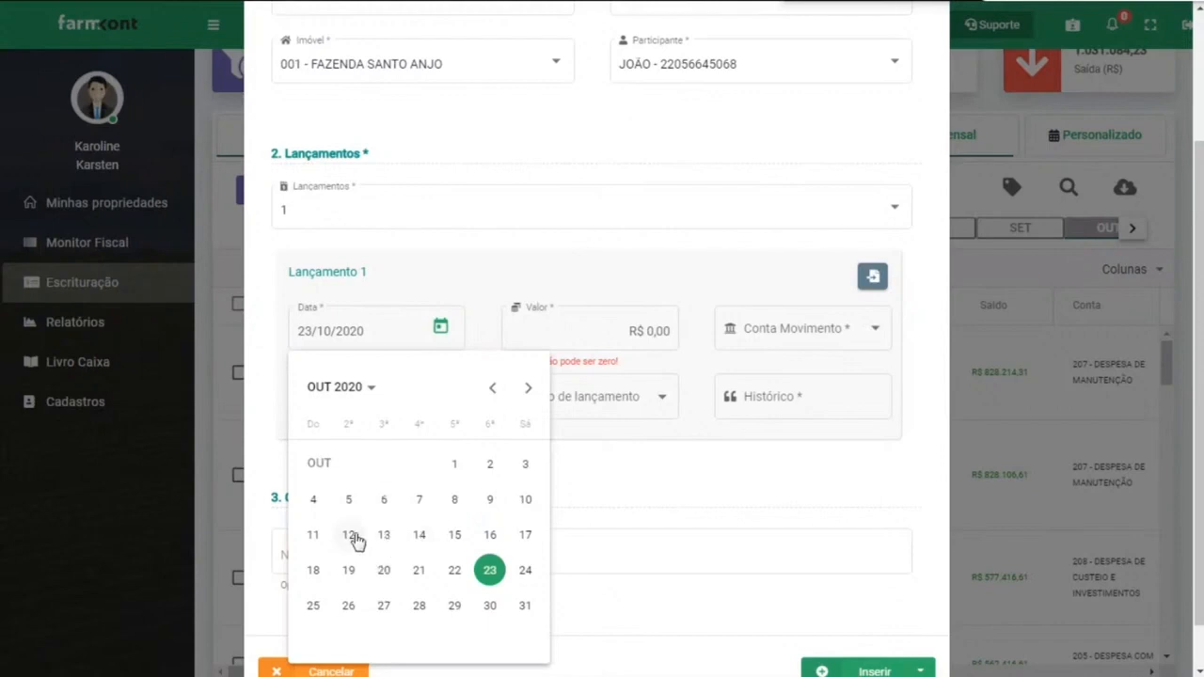
click(453, 467)
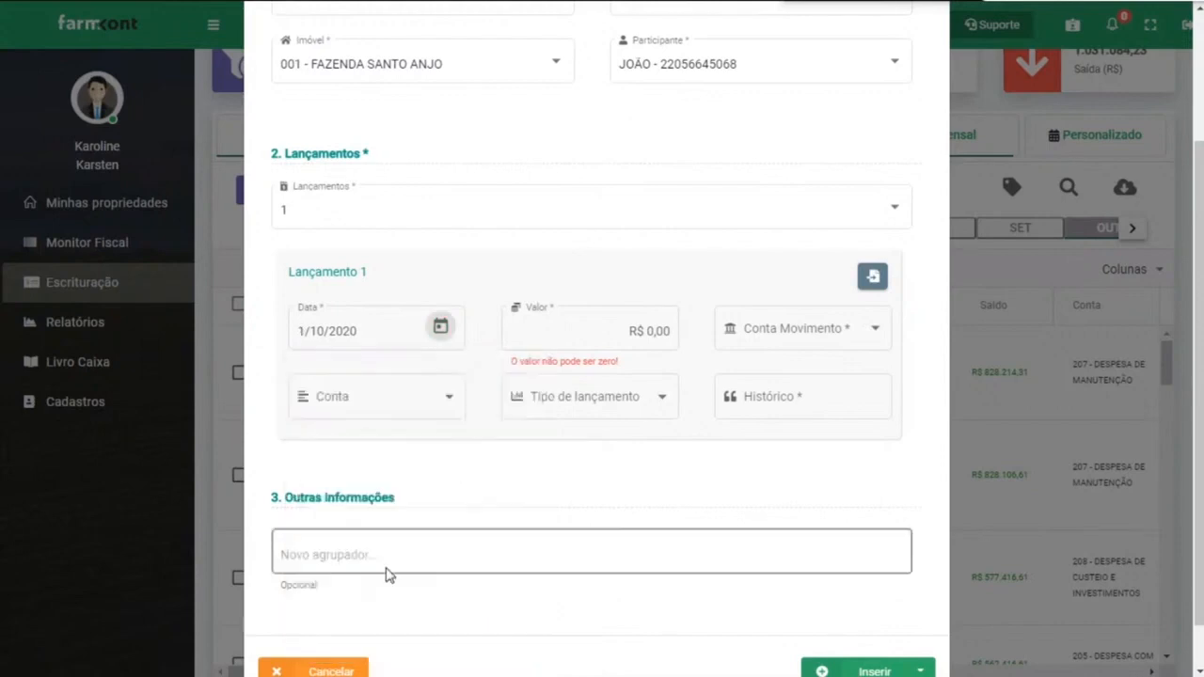
click(795, 332)
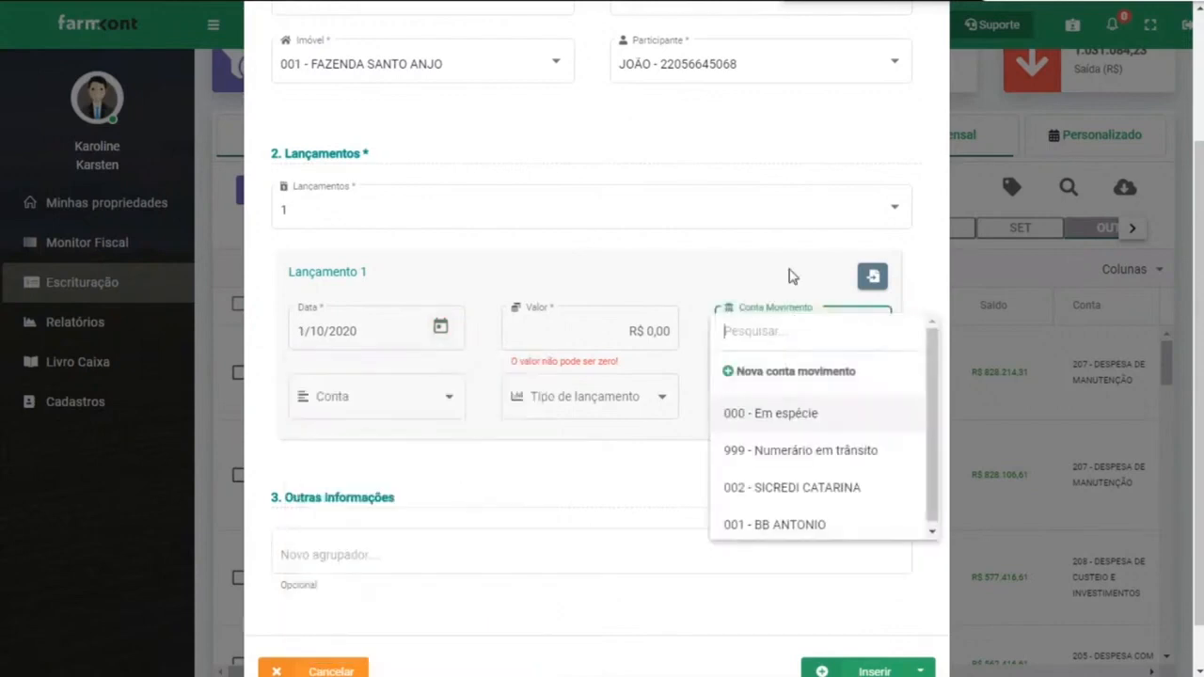
click(773, 525)
text(5)
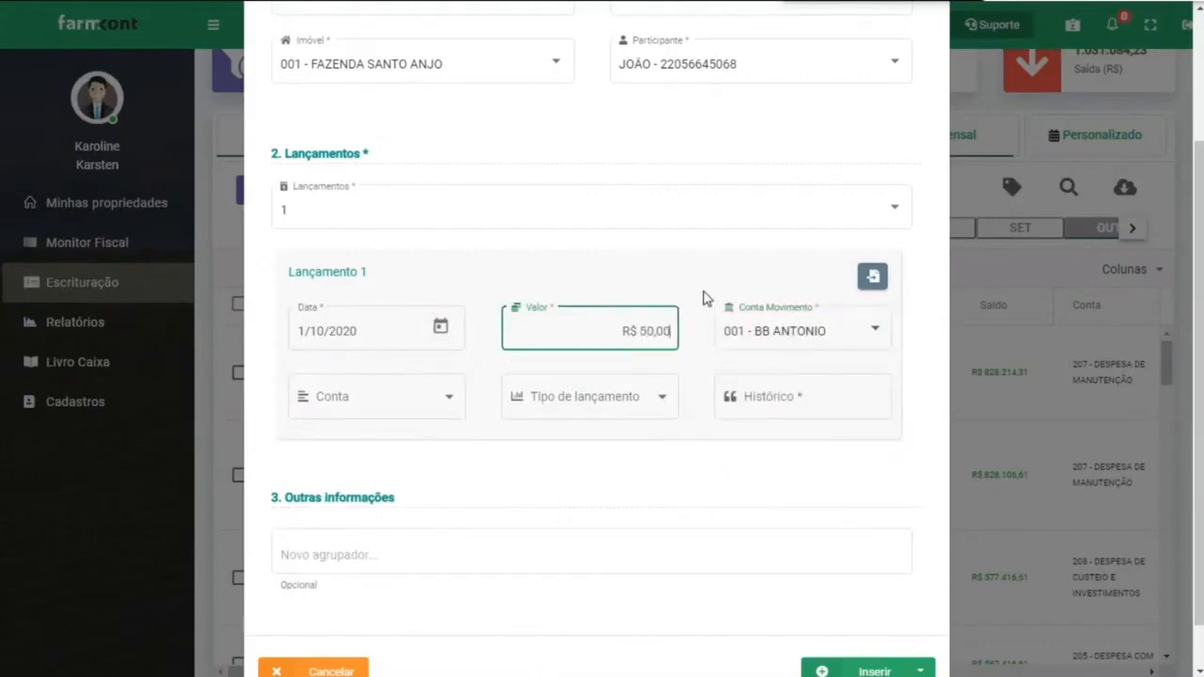
- Assign account 103 - VENDA DE SOJA to the entry and view the available Tipo de lançamento options
click(450, 397)
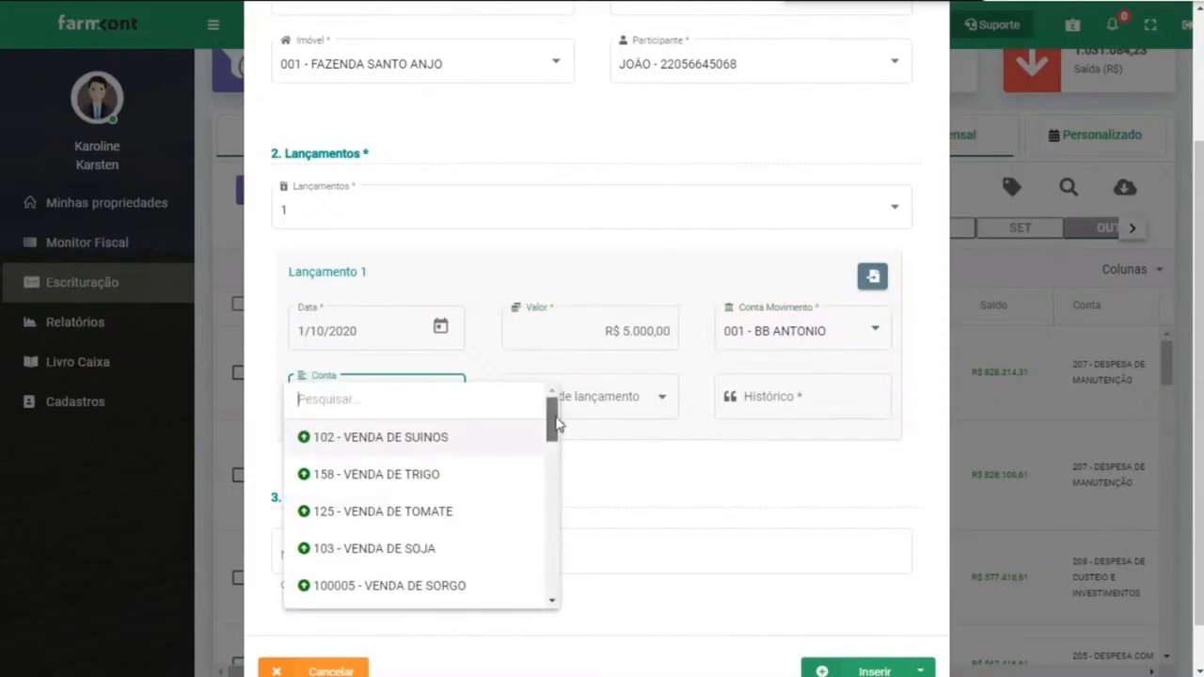
click(406, 548)
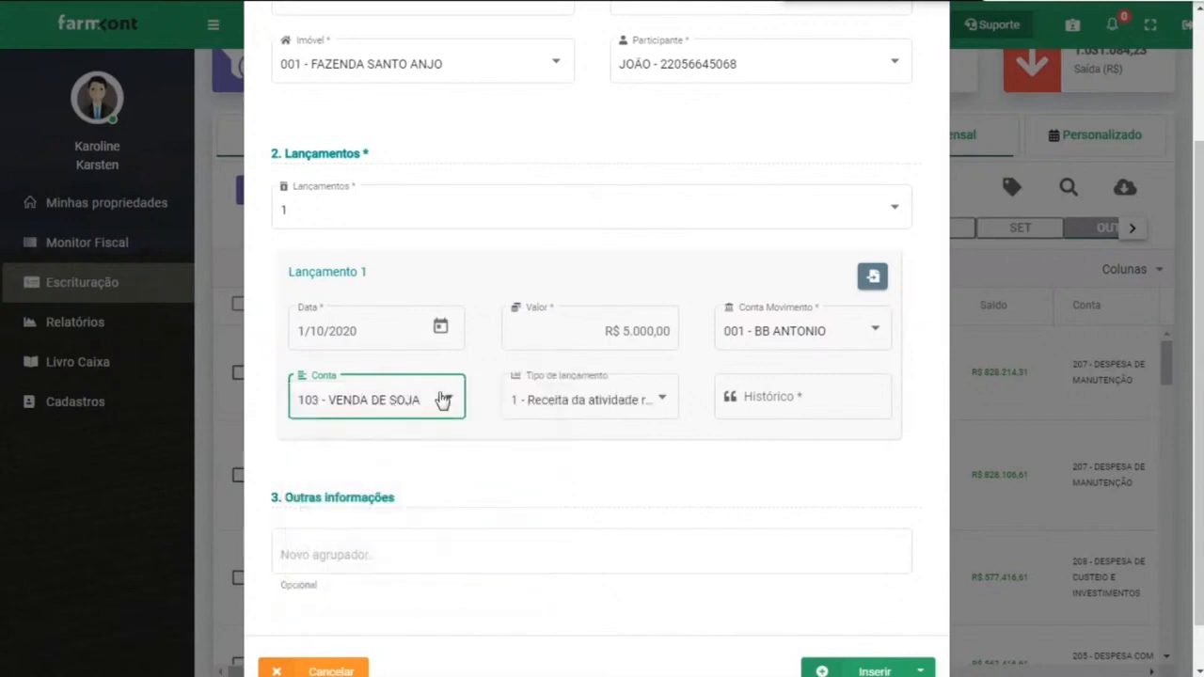
click(585, 406)
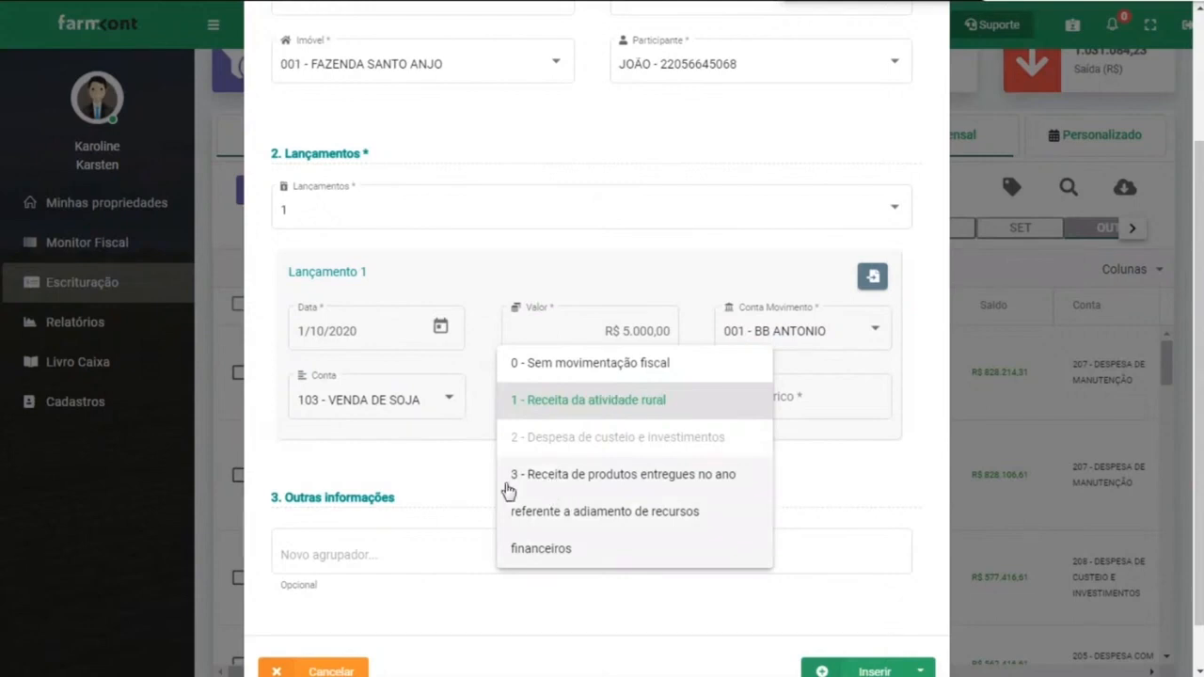
- Fill the Histórico with 003 - RECEITA and insert the soy sale entry
click(796, 400)
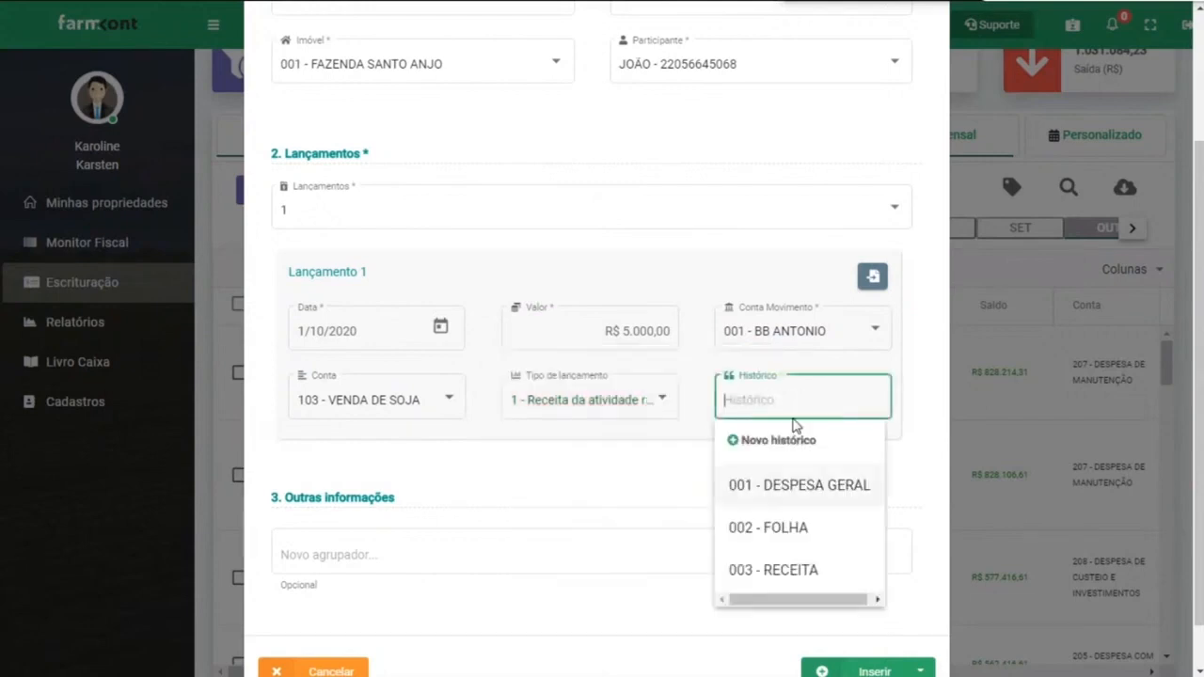
click(780, 564)
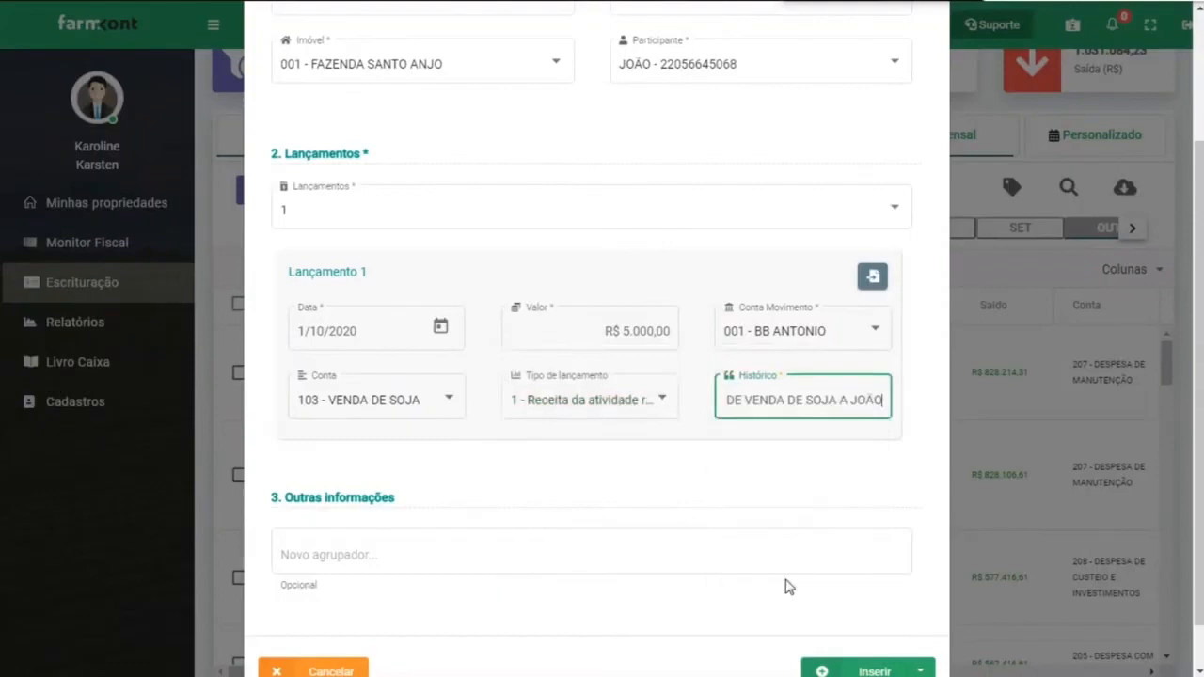
click(666, 476)
scroll(828, 480, down, 1)
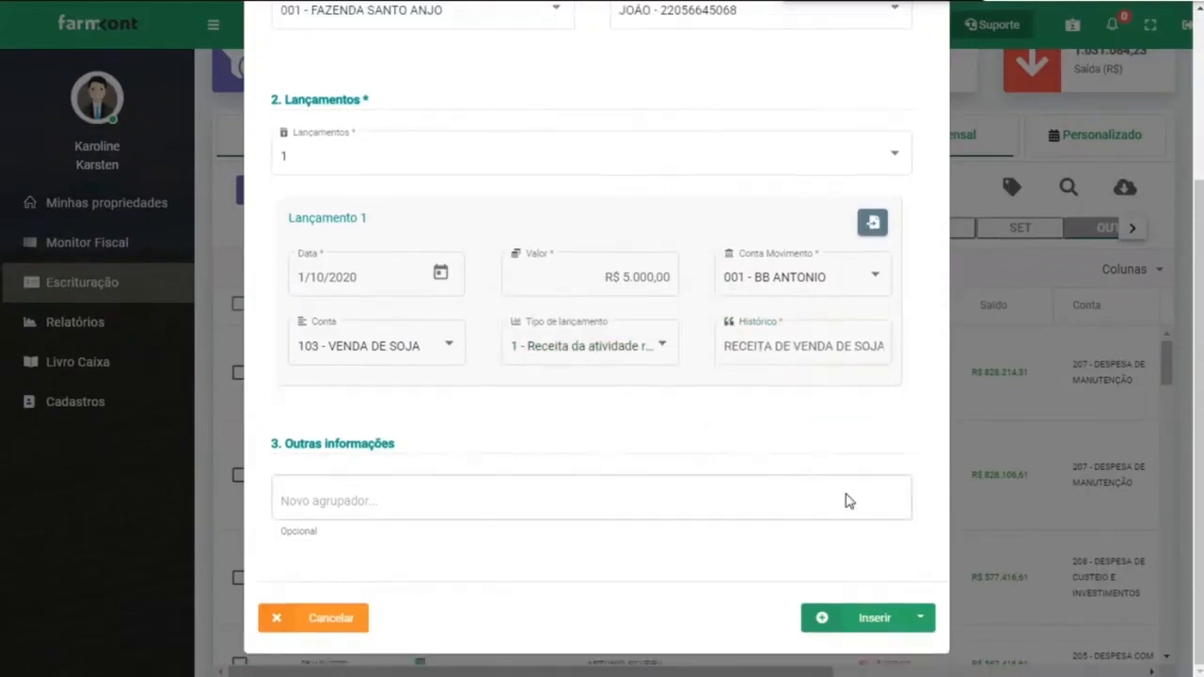
click(866, 620)
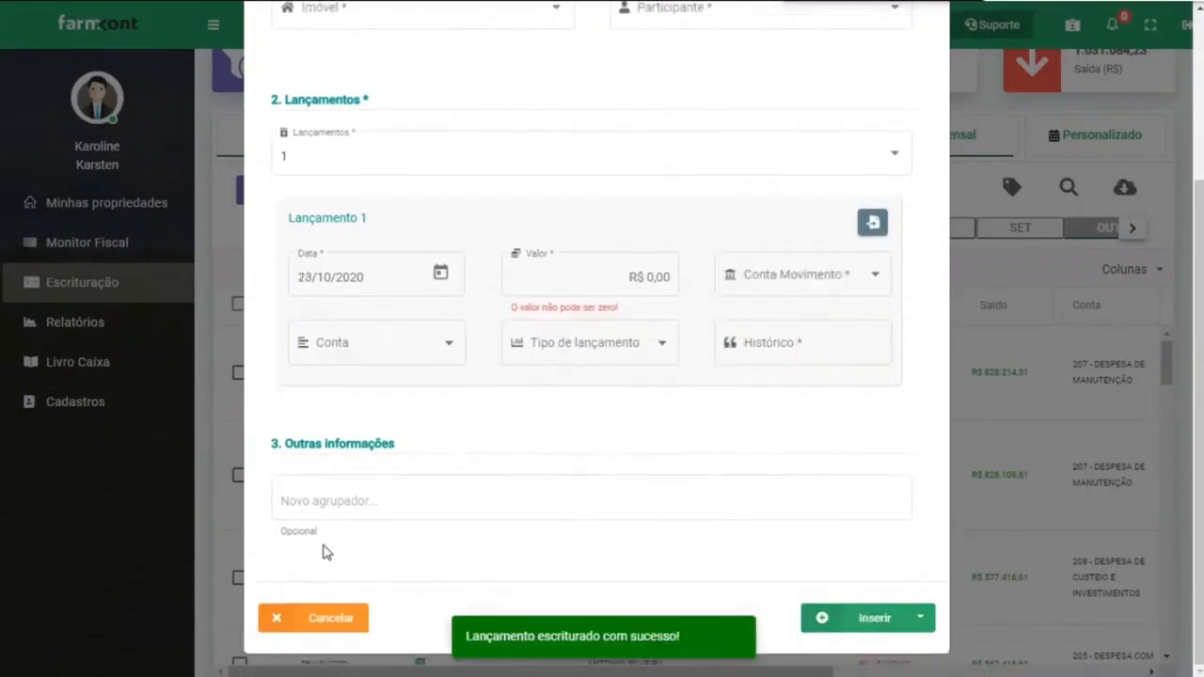
- Close the blank new entry form and check the inserted soy sale in the October 2020 entries list
scroll(430, 398, up, 4)
click(430, 398)
scroll(436, 406, down, 1)
scroll(436, 406, down, 3)
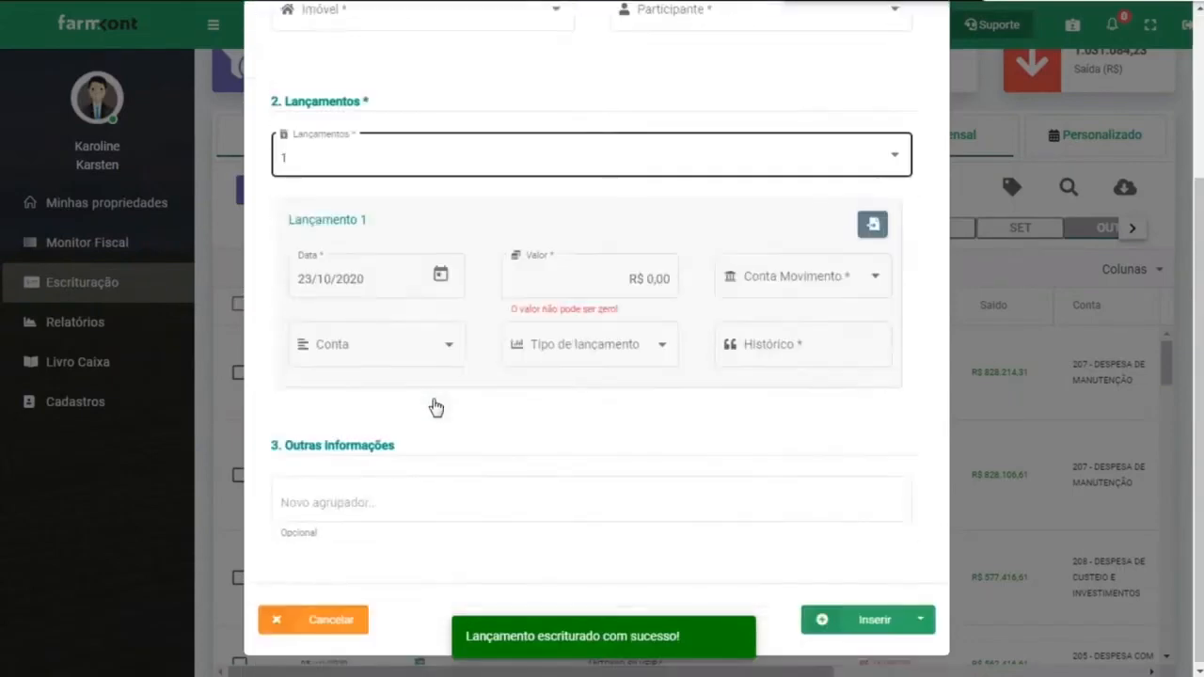
scroll(561, 452, up, 3)
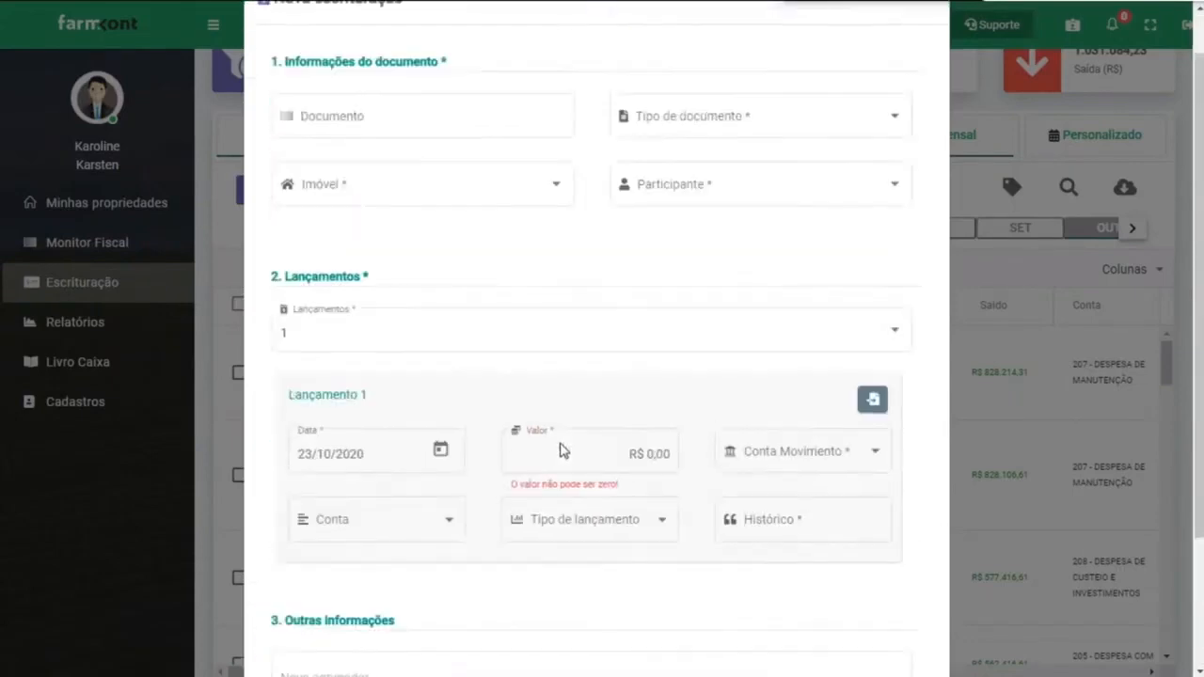
scroll(561, 452, up, 1)
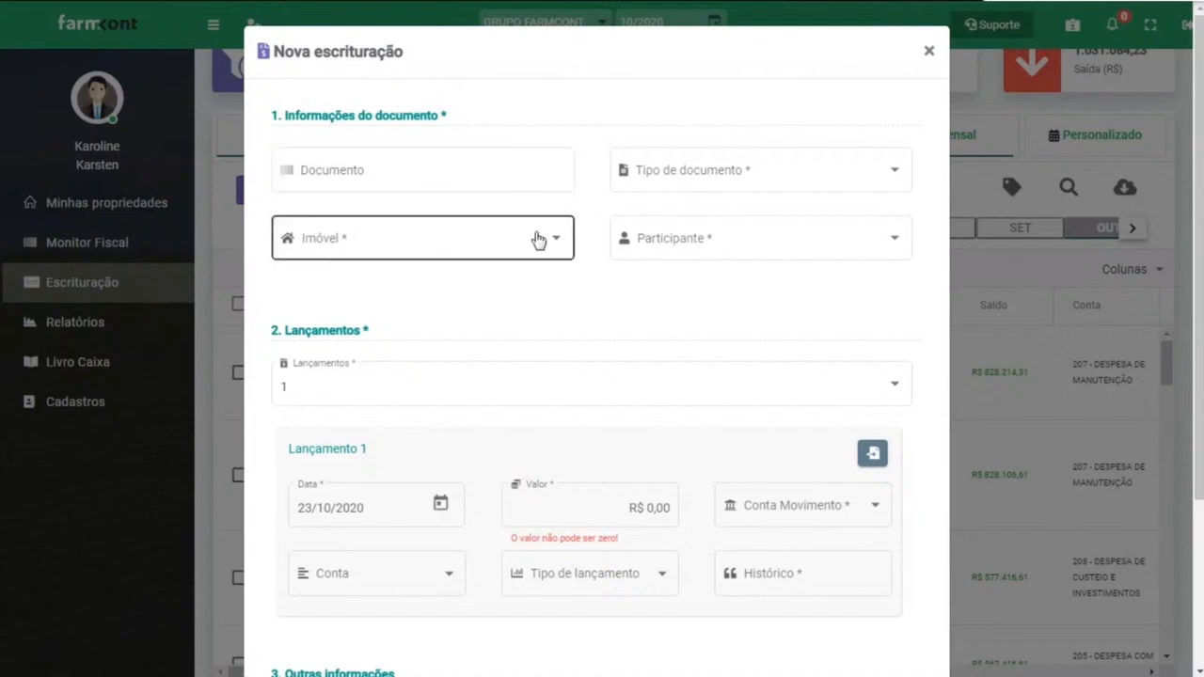
click(929, 51)
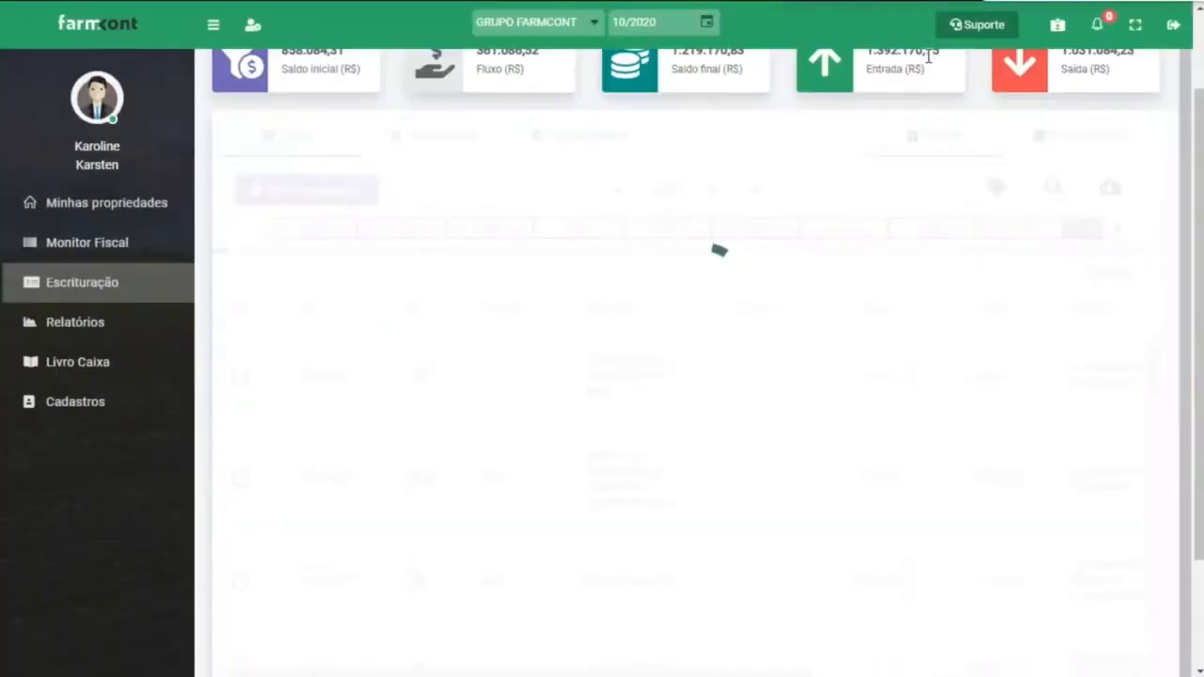
scroll(978, 254, down, 1)
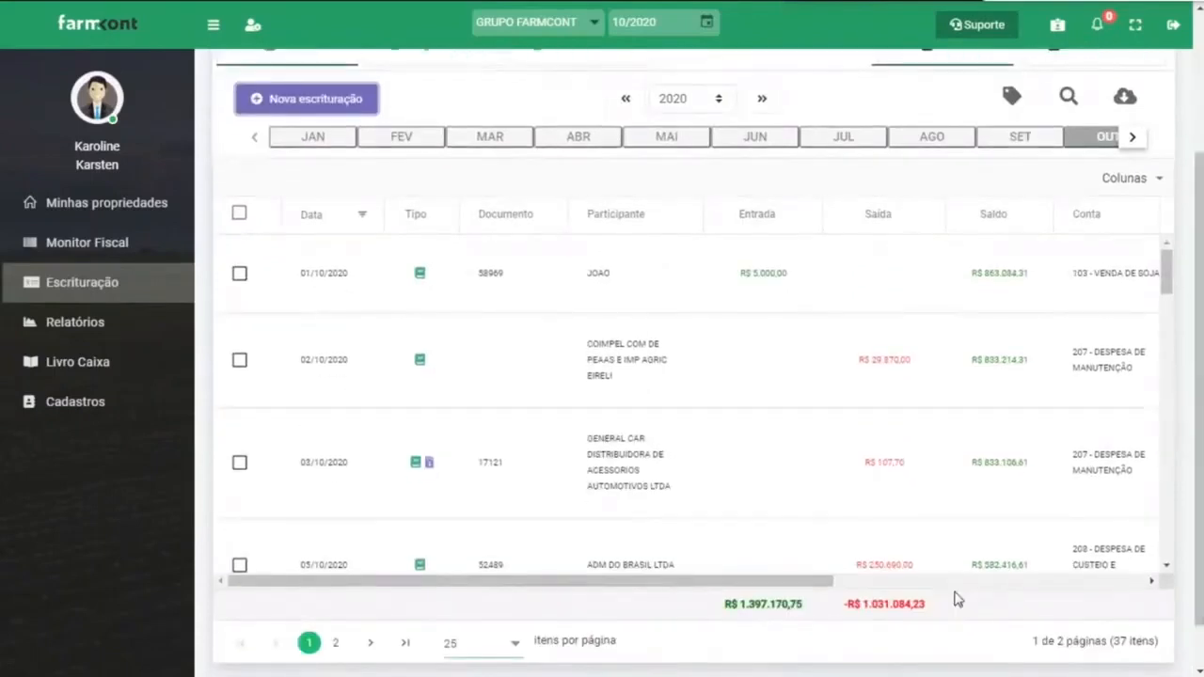
mouse_move(1169, 269)
mouse_down()
mouse_move(1175, 402)
mouse_move(1188, 268)
mouse_up()
scroll(1190, 250, up, 1)
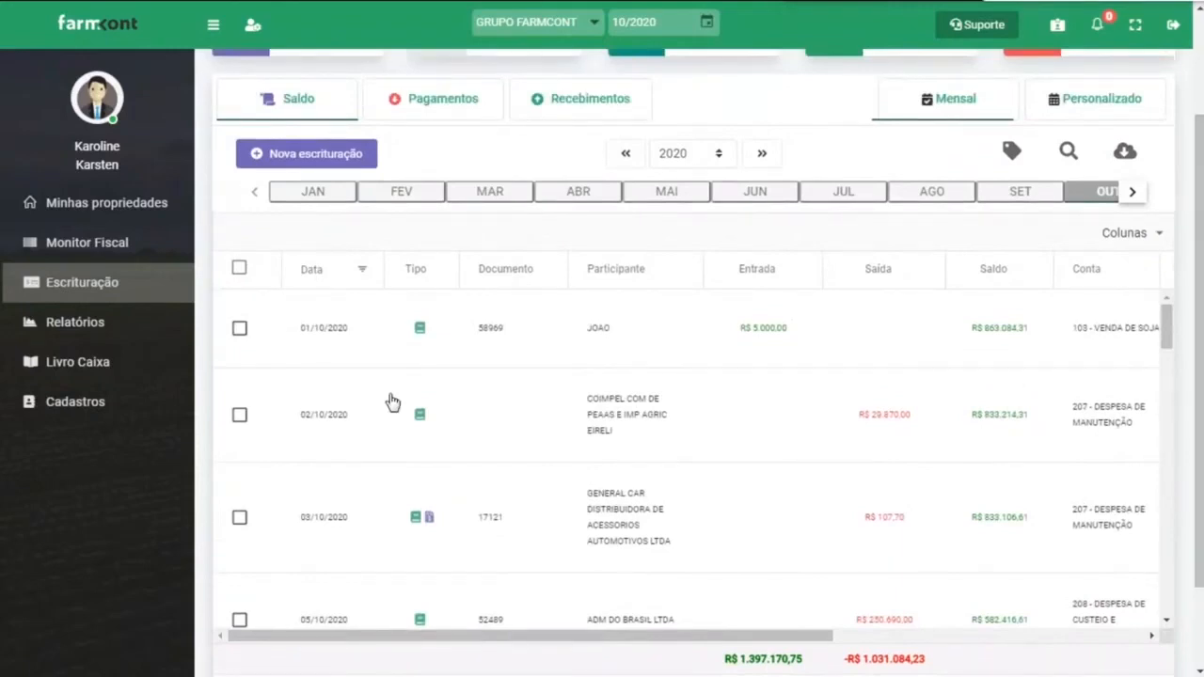
- Open the digital Livro Caixa, choose the male rural producer and set the period to last year, 01/01/2020 - 31/12/2020
click(88, 377)
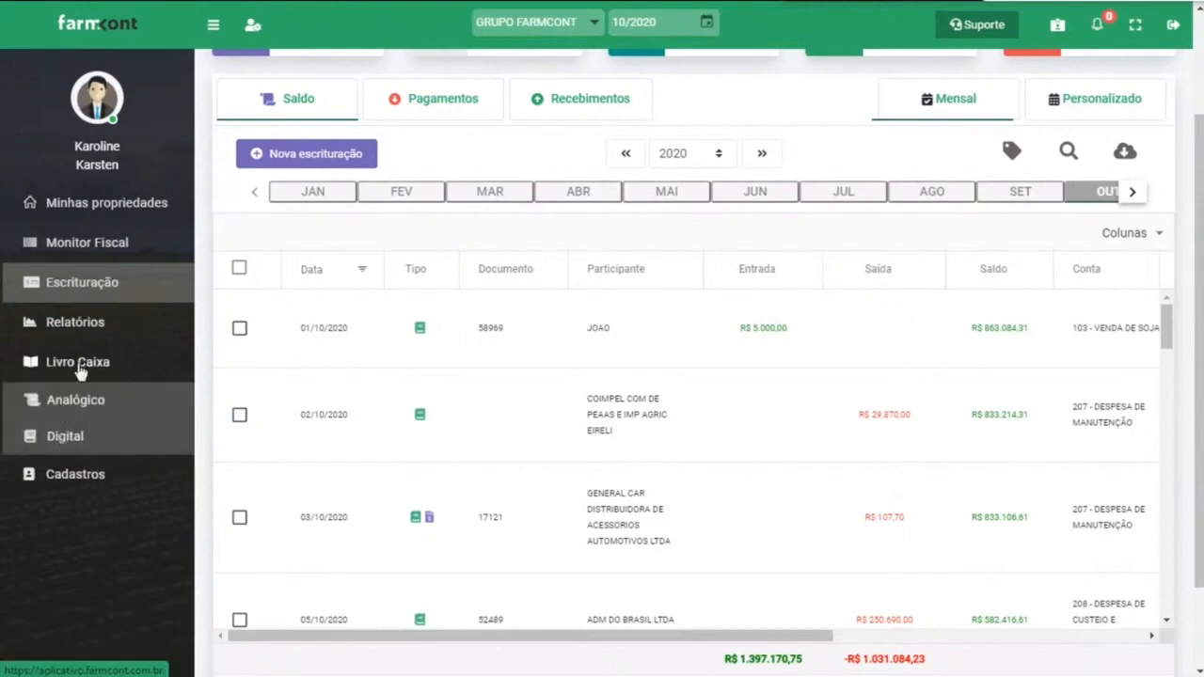
click(66, 437)
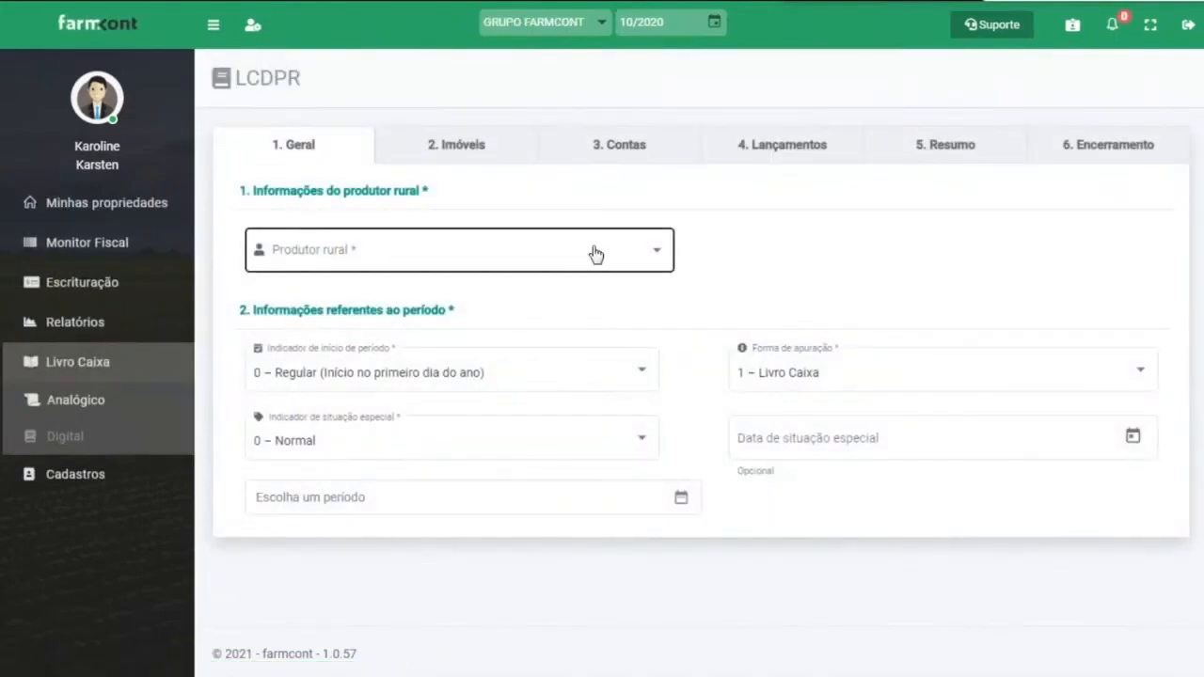
click(656, 254)
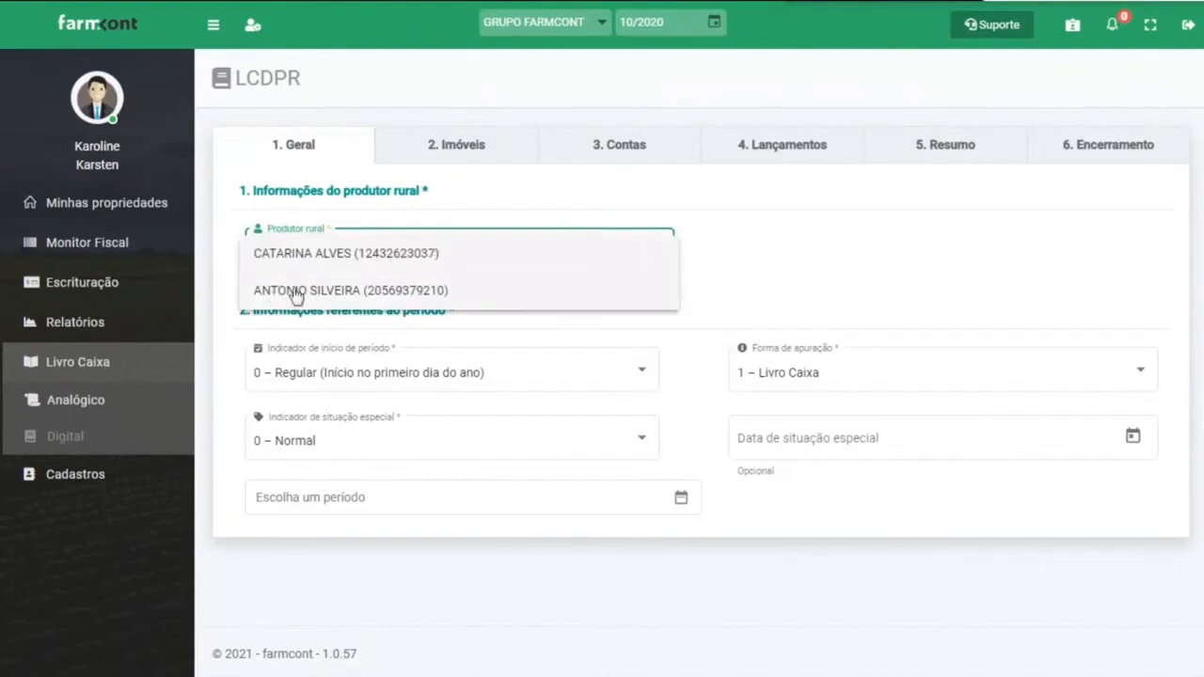
click(298, 291)
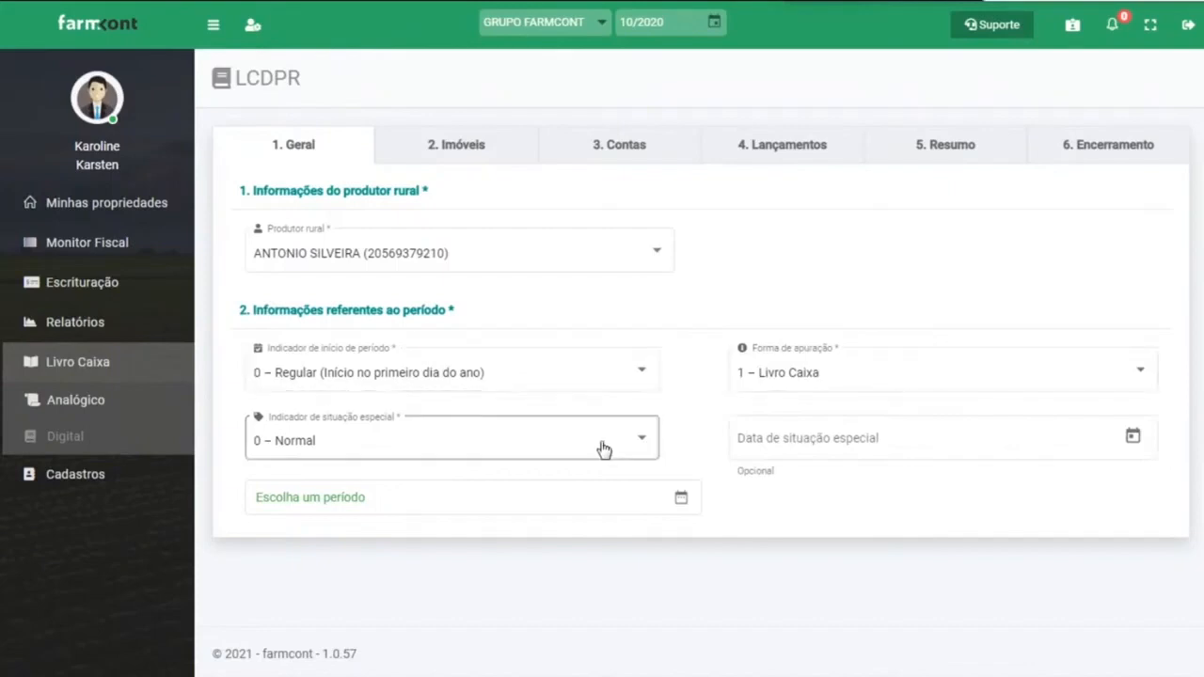
click(685, 499)
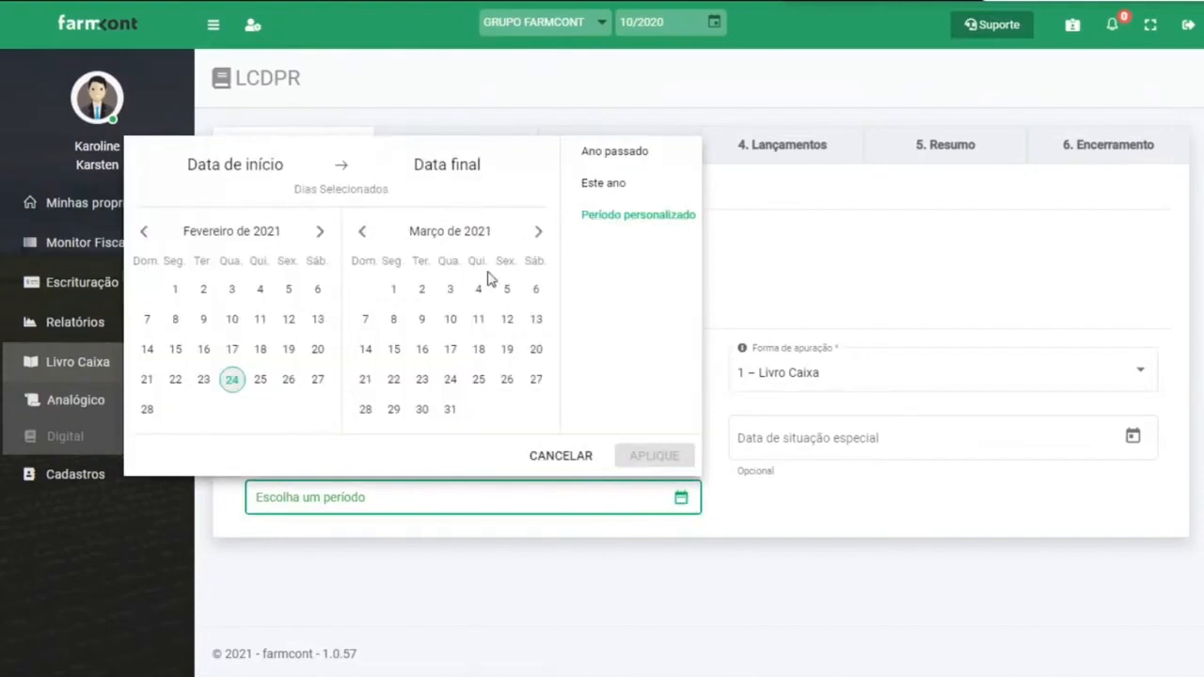
click(615, 153)
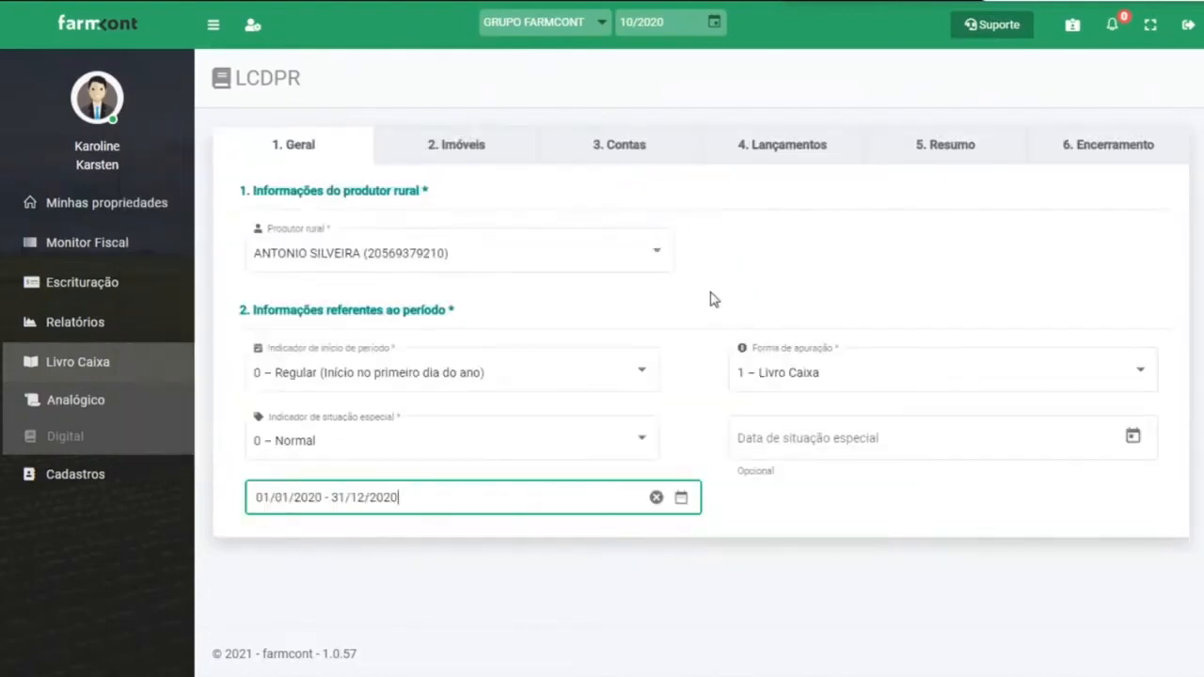
- Review the producer's properties and the movement accounts included in the LCDPR
click(478, 143)
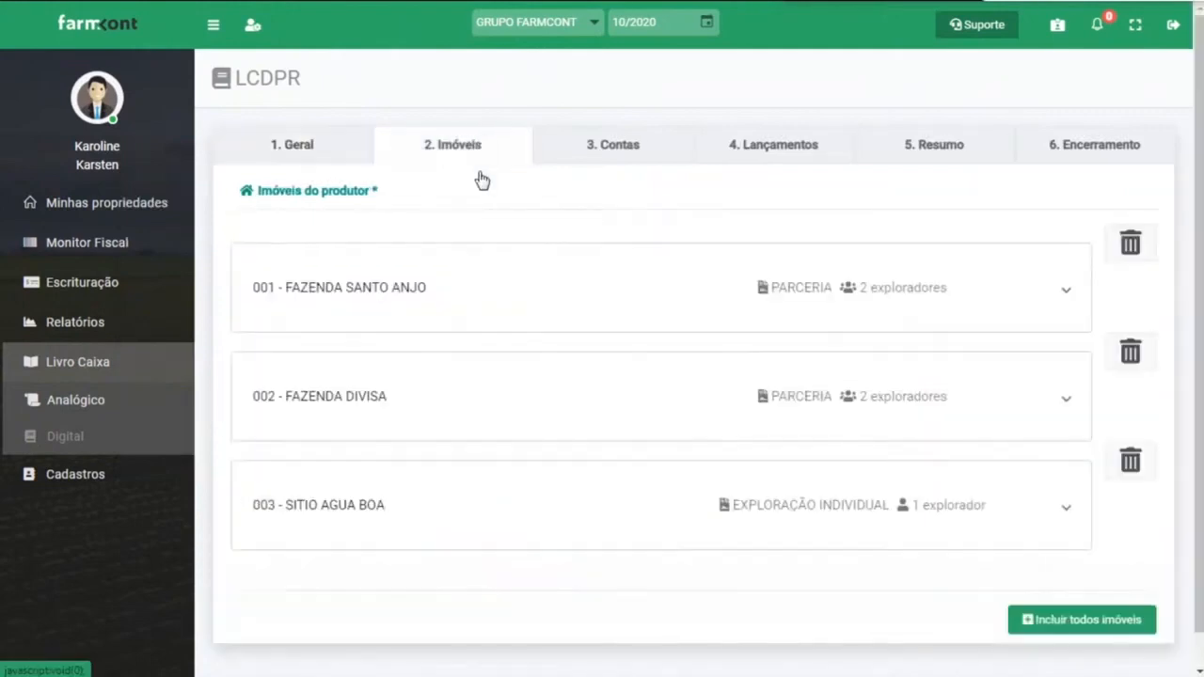
scroll(659, 376, down, 1)
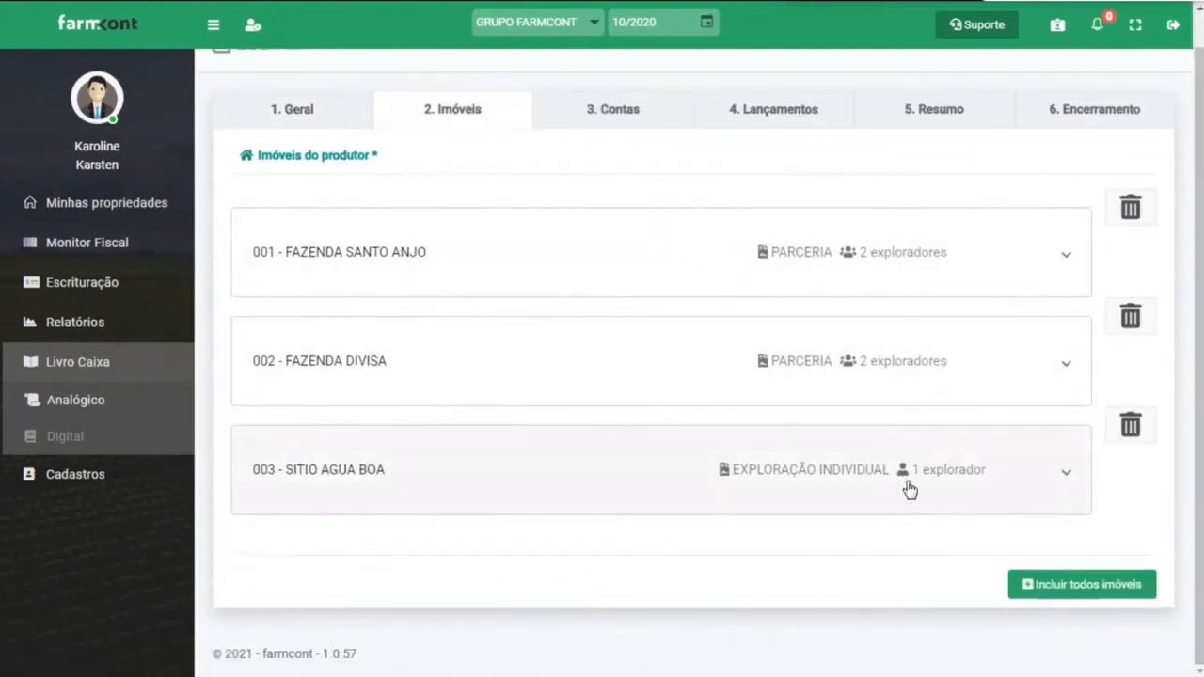
click(624, 113)
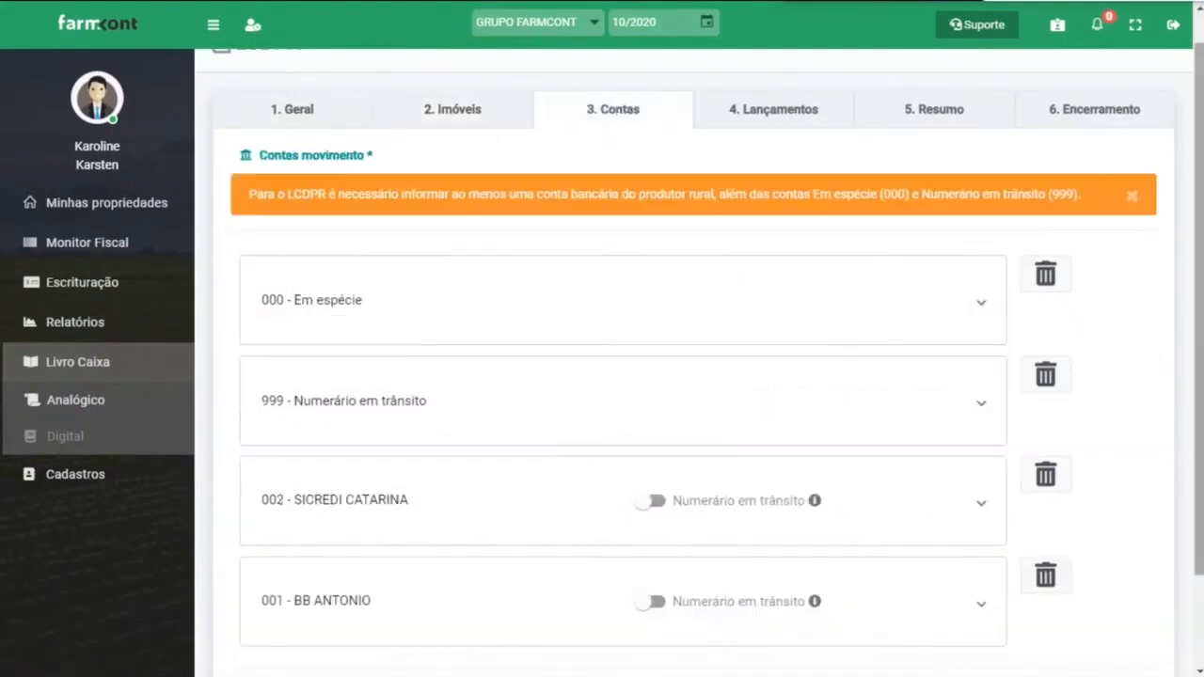
scroll(1182, 457, down, 2)
scroll(1149, 412, up, 3)
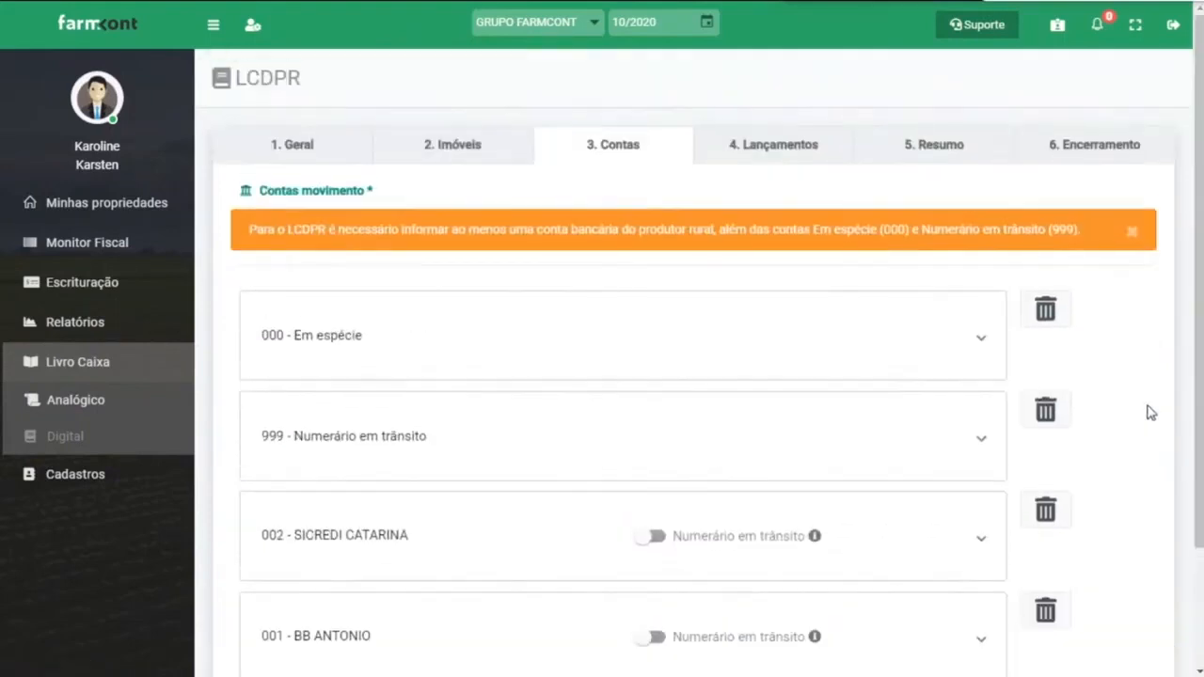
- Mark the 002 SICREDI movement account as Numerário em trânsito
scroll(1178, 410, down, 2)
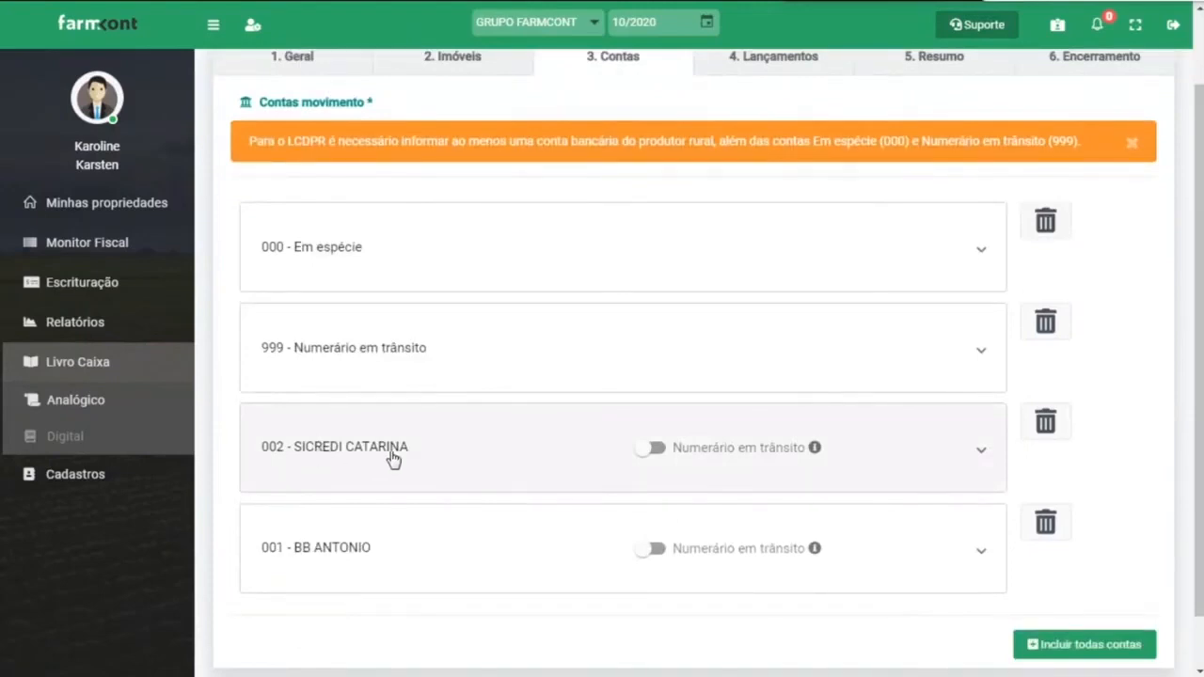
click(650, 449)
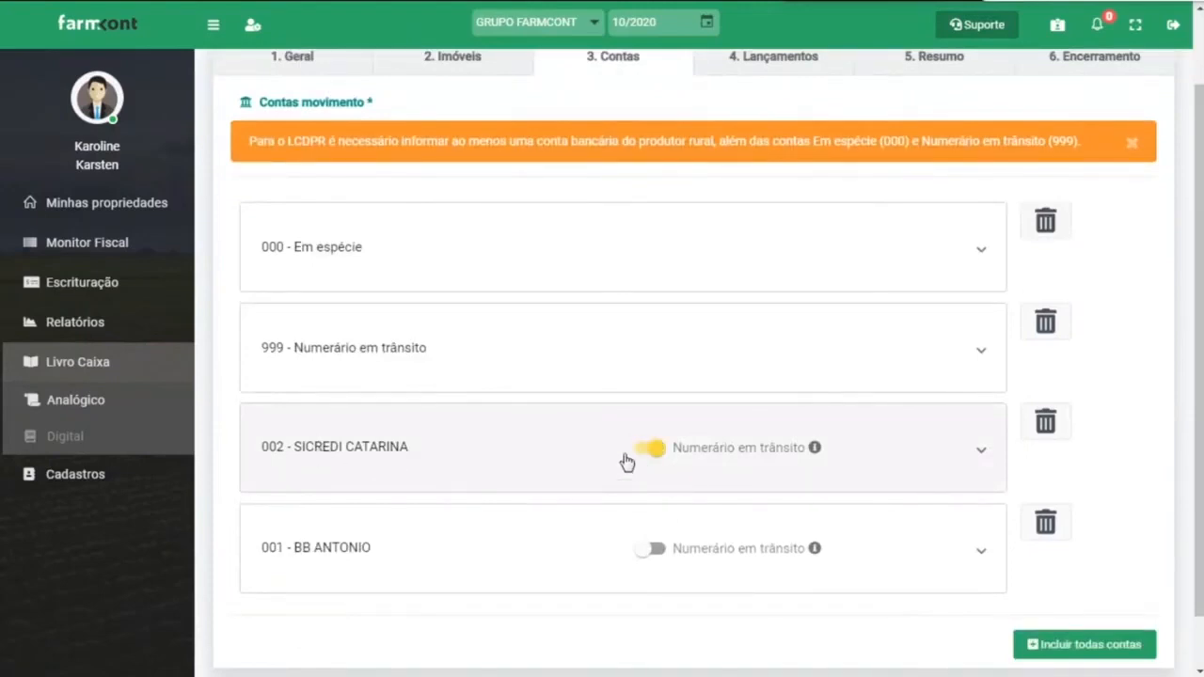
scroll(774, 455, up, 2)
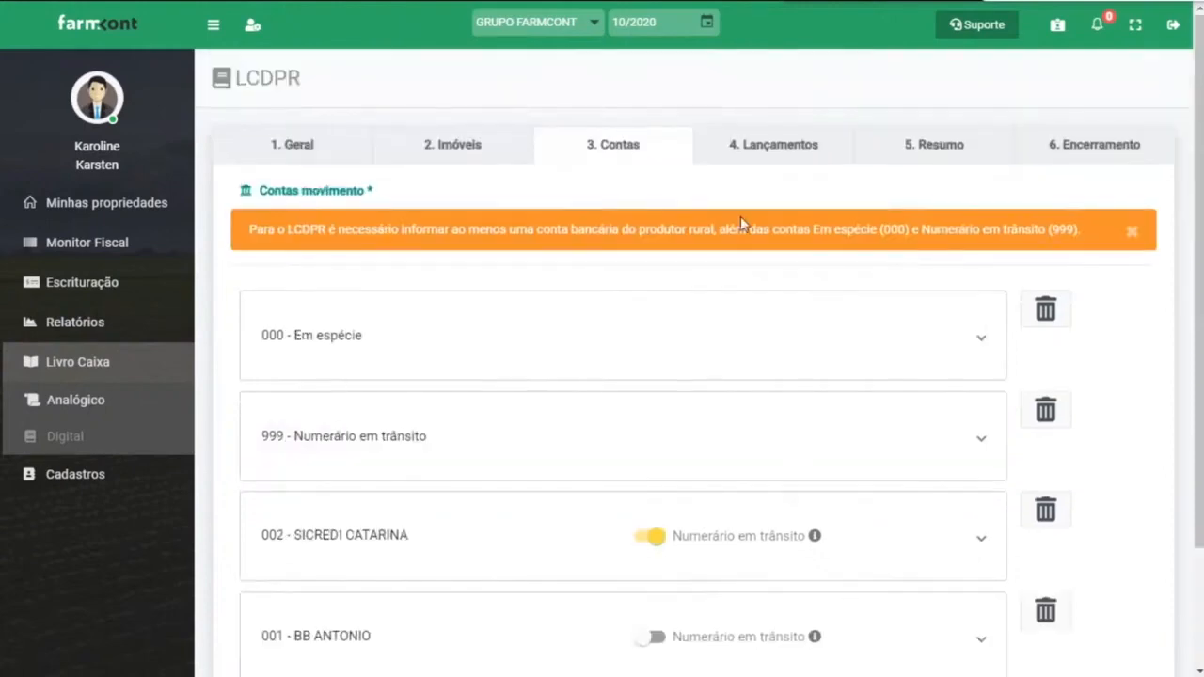
- Review the LCDPR entries for the period and the month-by-month summary of income, expenses and balance
click(789, 147)
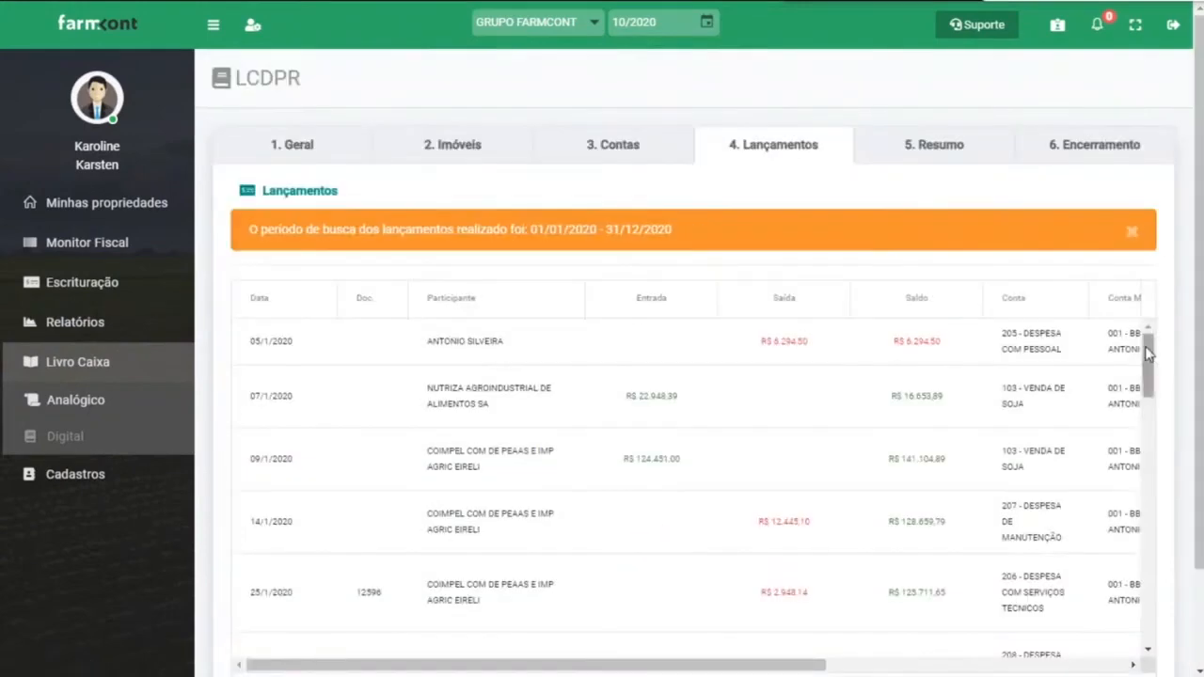
drag(1149, 363, 1169, 387)
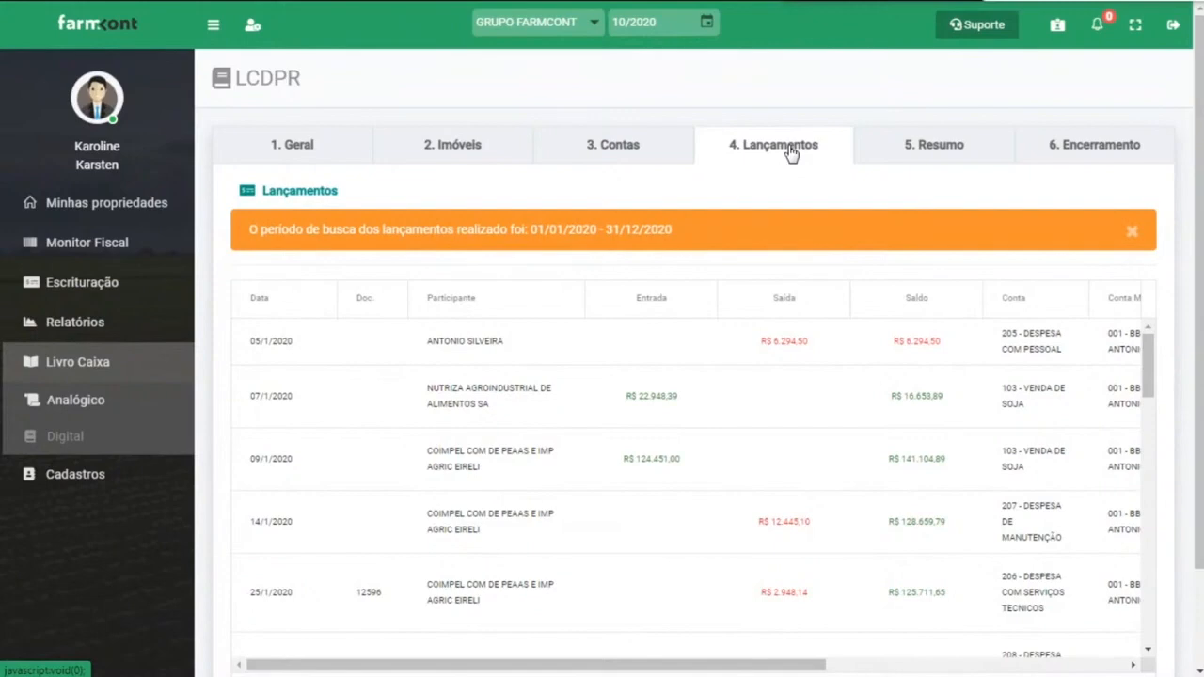
click(958, 158)
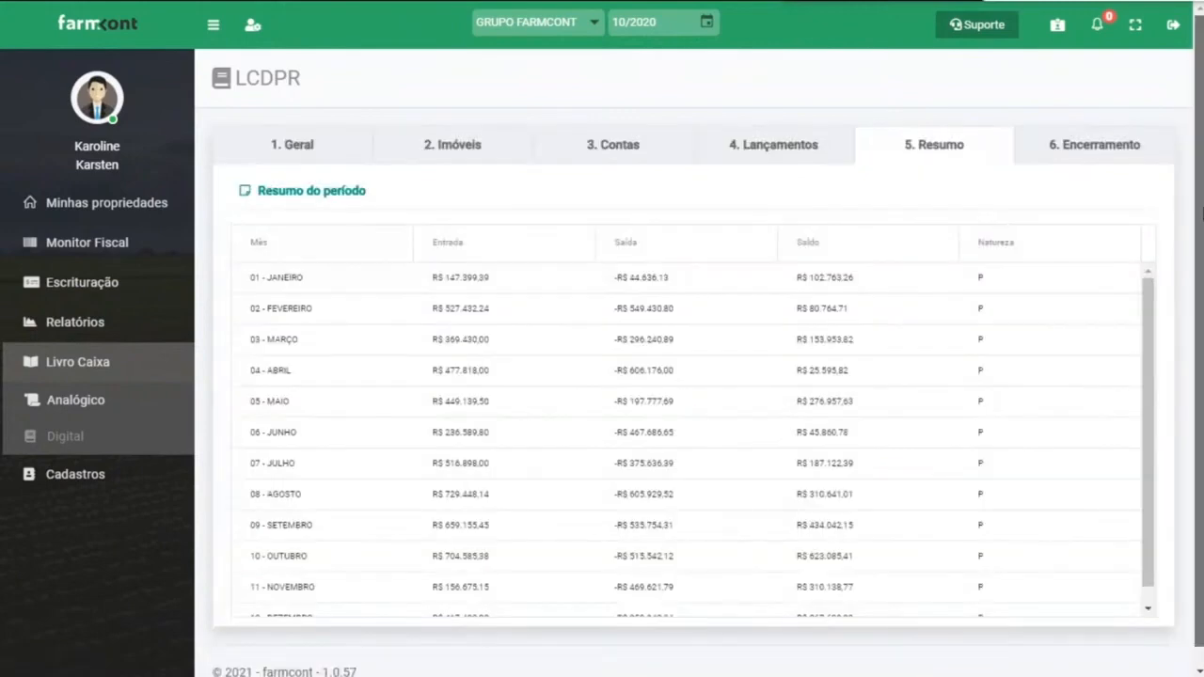
scroll(1202, 215, down, 1)
scroll(1126, 374, down, 1)
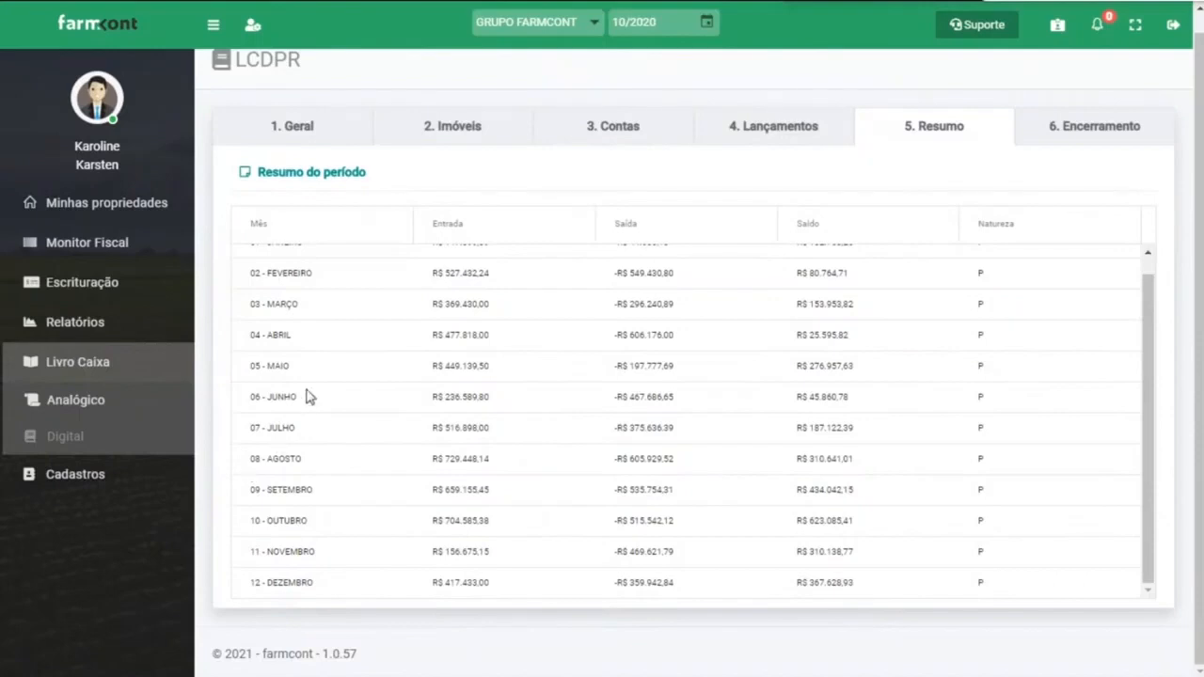
scroll(311, 396, up, 1)
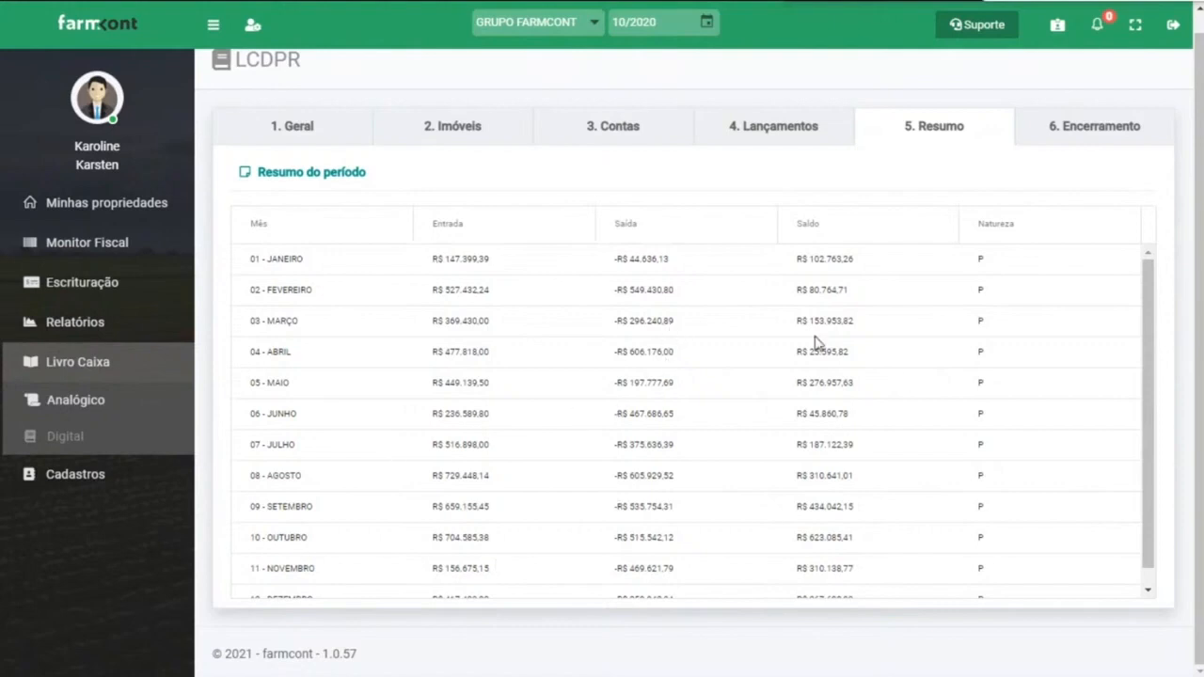
scroll(865, 475, down, 1)
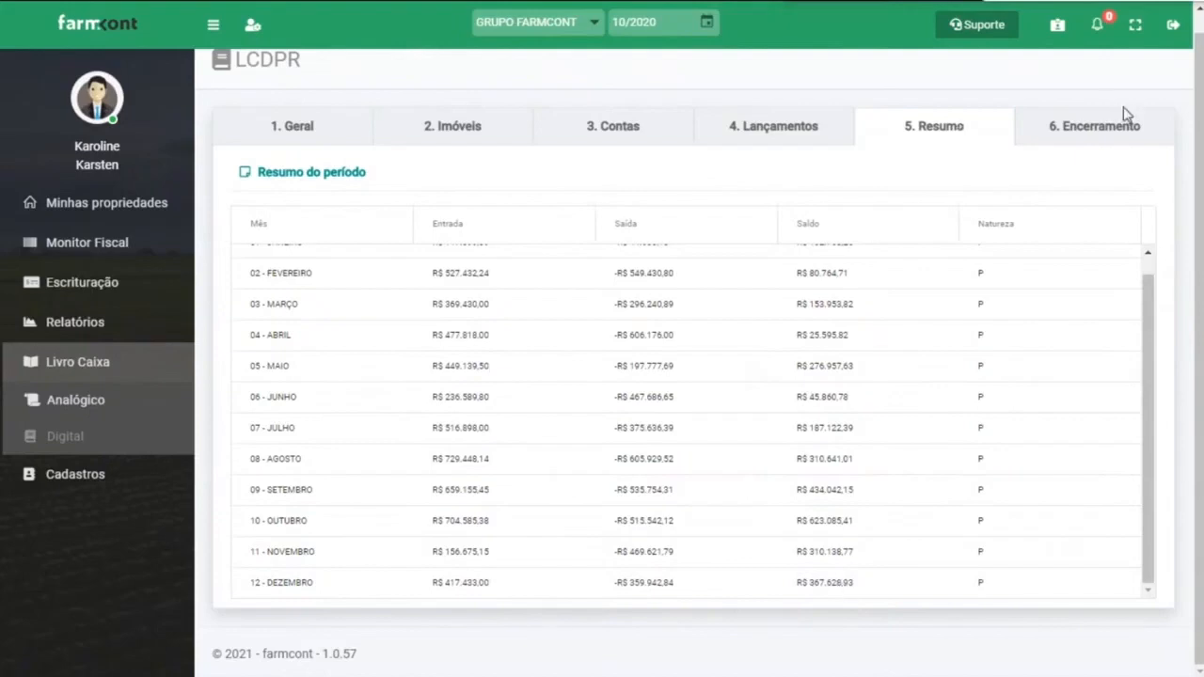
- Generate the LCDPR with the optional accountant identification left blank and save it as lcdpr, a text document, in Área de Trabalho
click(1119, 131)
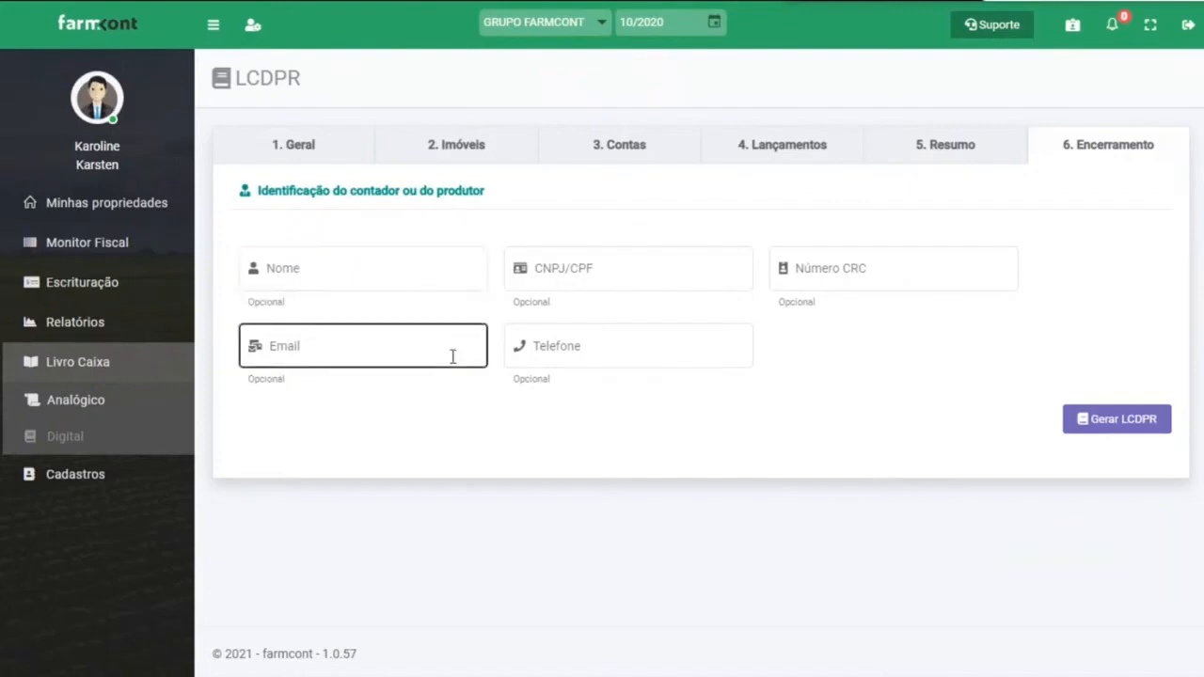
click(1142, 425)
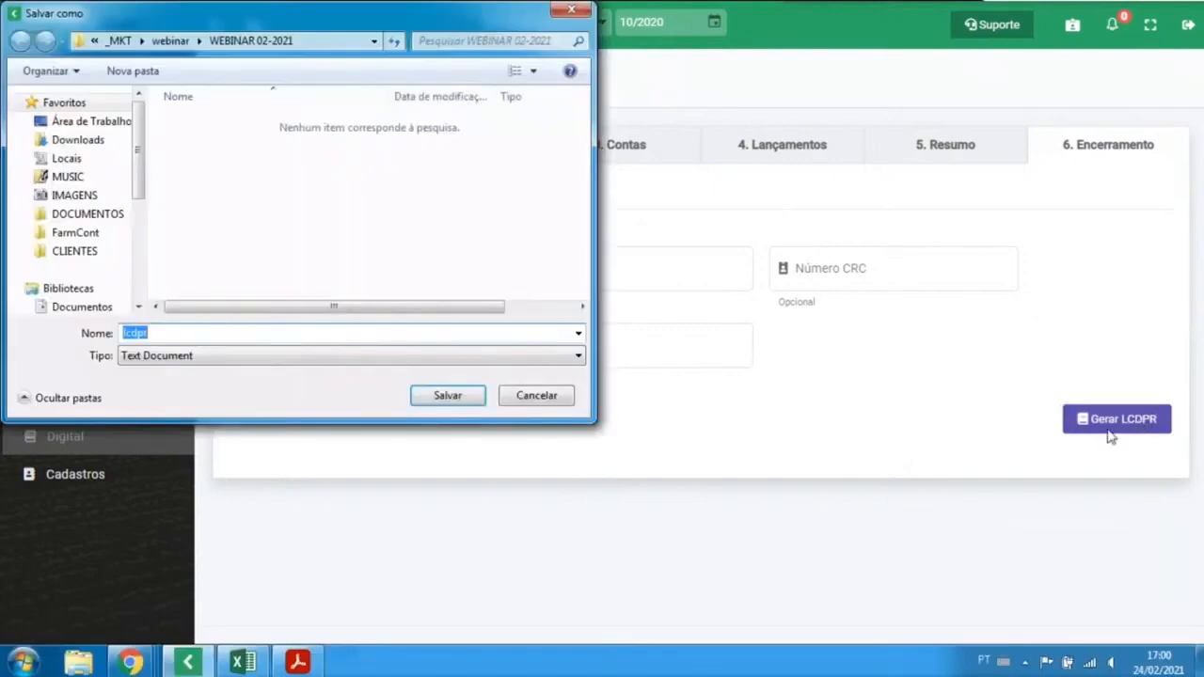
click(94, 122)
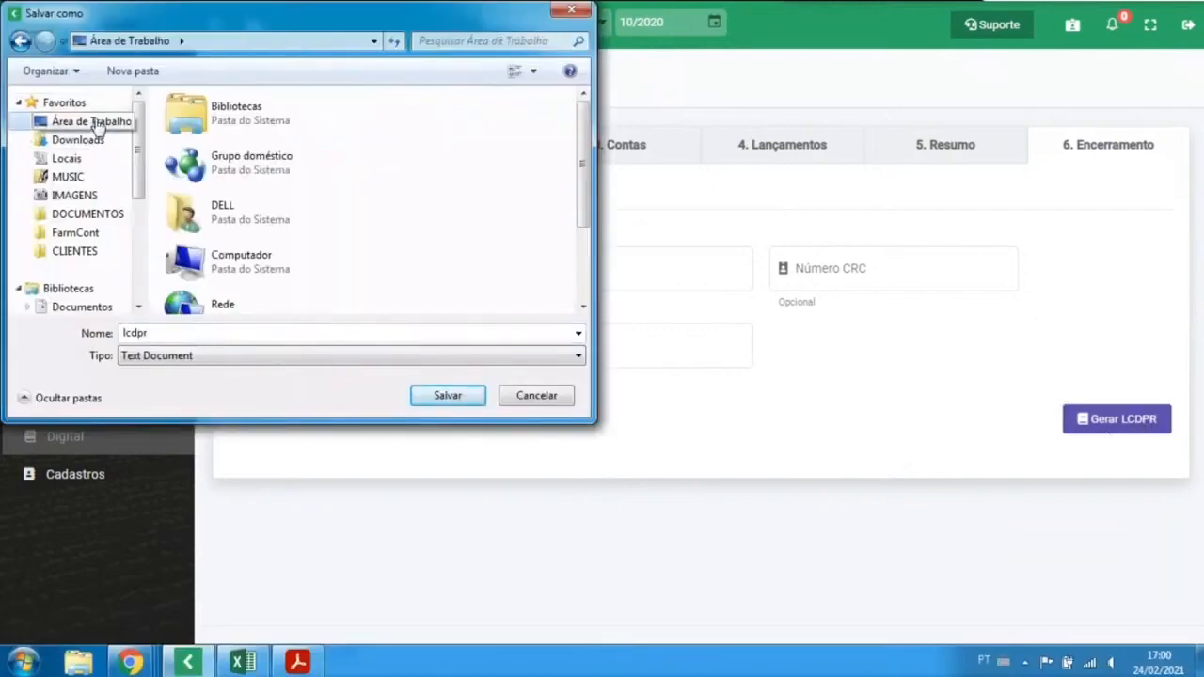
click(448, 396)
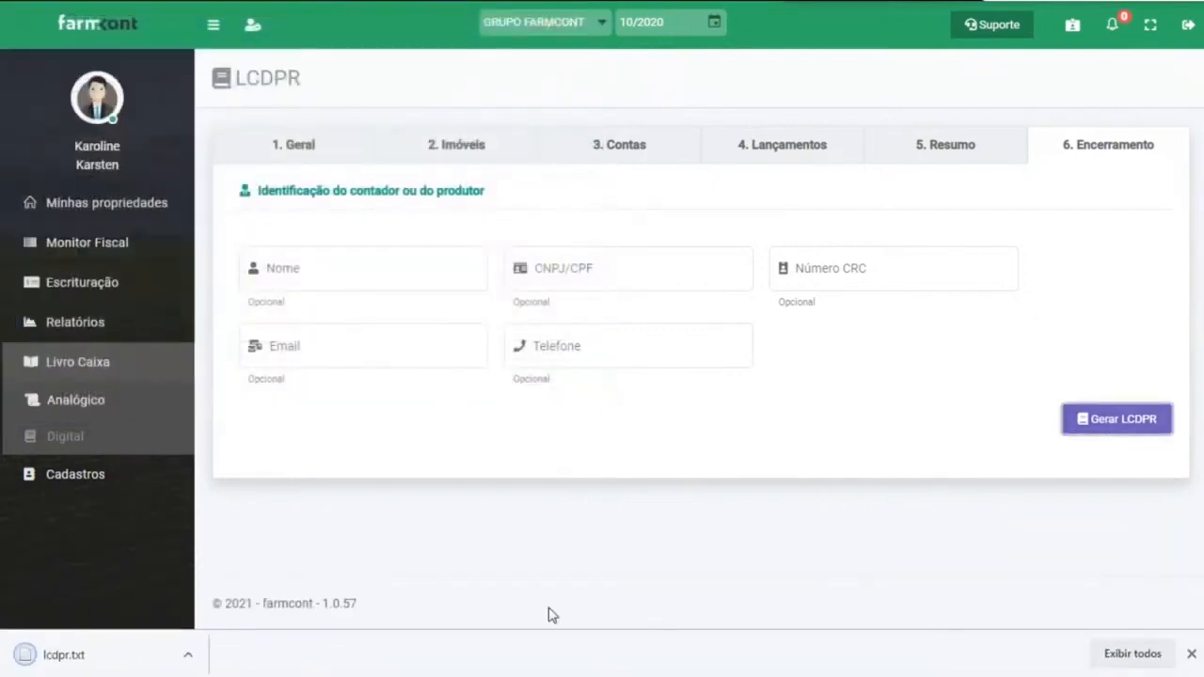
- Open the downloaded lcdpr.txt and examine its 0040 property records and 0045 third-party participation records
click(110, 663)
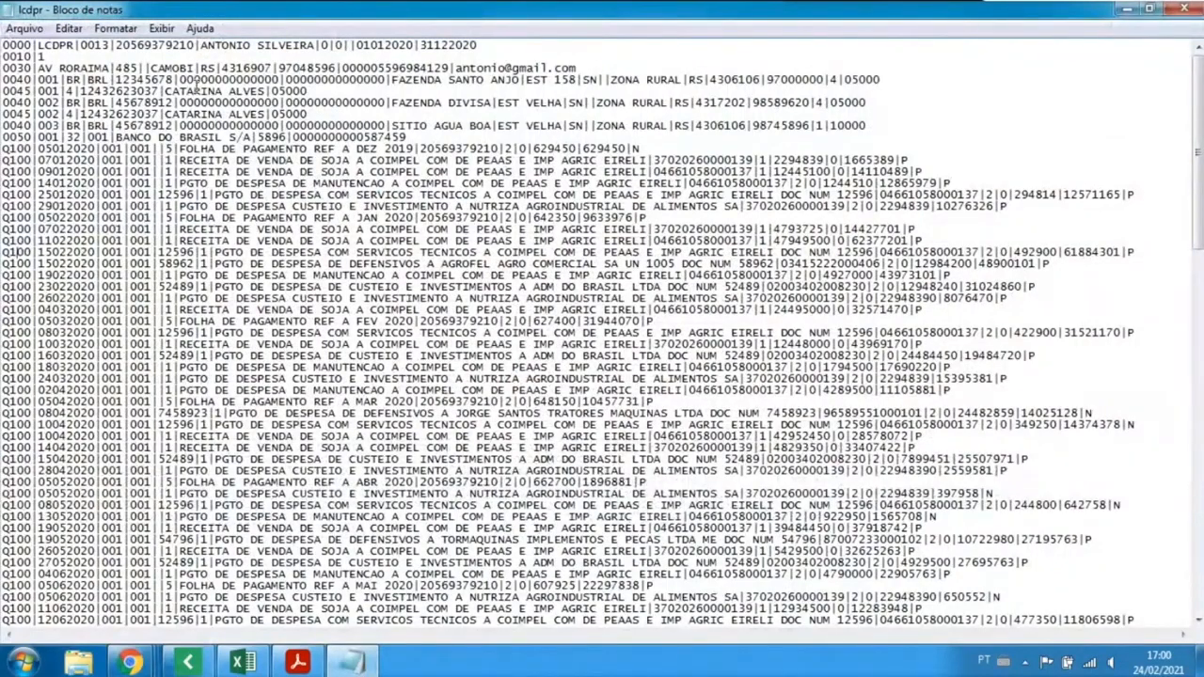
drag(4, 79, 882, 80)
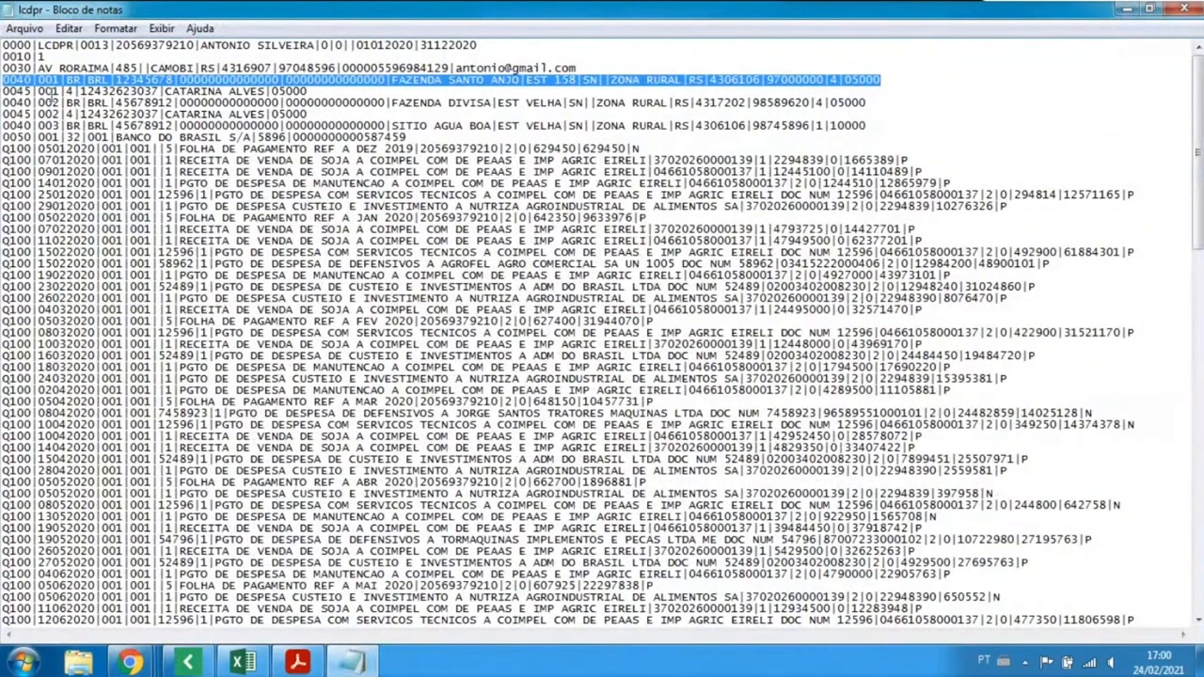
drag(4, 91, 330, 91)
click(83, 100)
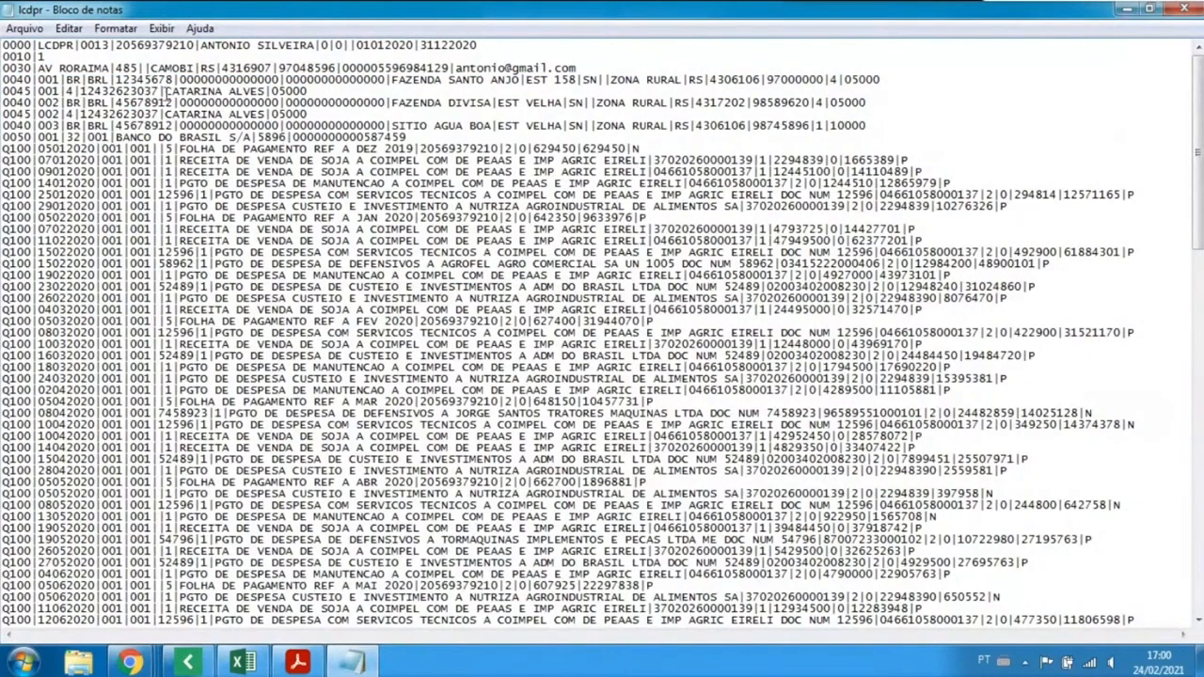
mouse_move(280, 91)
mouse_down()
mouse_move(290, 81)
mouse_move(303, 91)
mouse_up()
click(317, 91)
- Examine the Q100 entry lines of the LCDPR file across the months of 2020
scroll(21, 112, down, 1)
scroll(26, 107, down, 2)
drag(10, 80, 926, 473)
click(704, 308)
scroll(532, 249, down, 1)
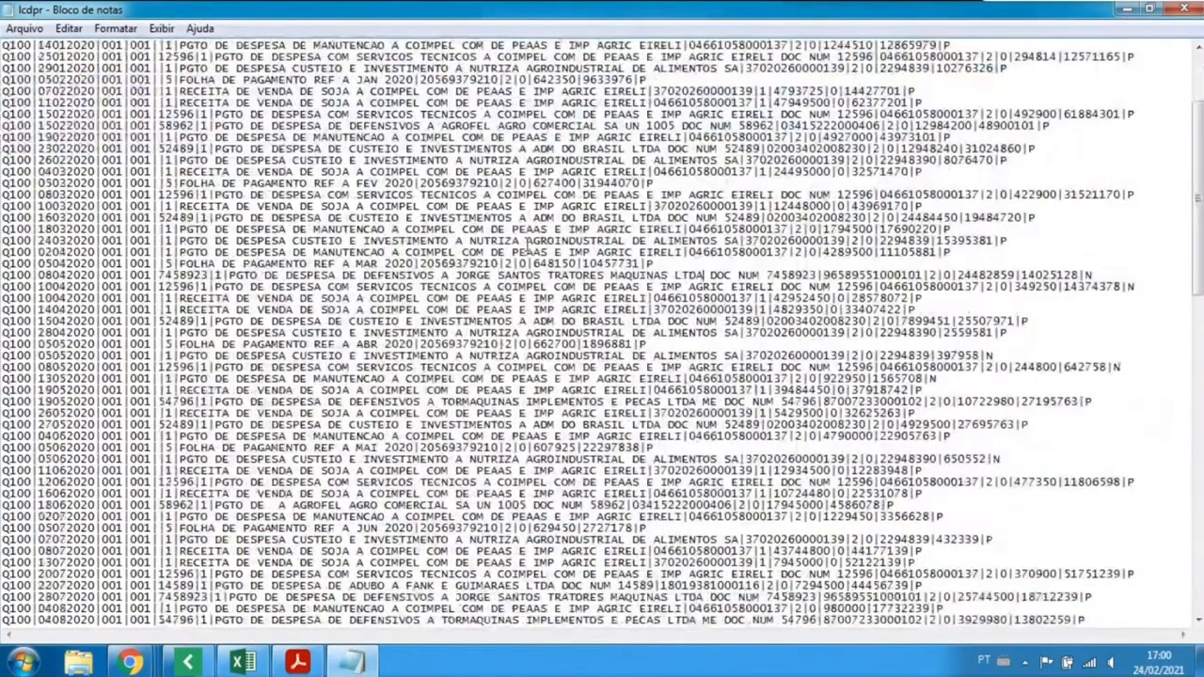
scroll(527, 246, down, 8)
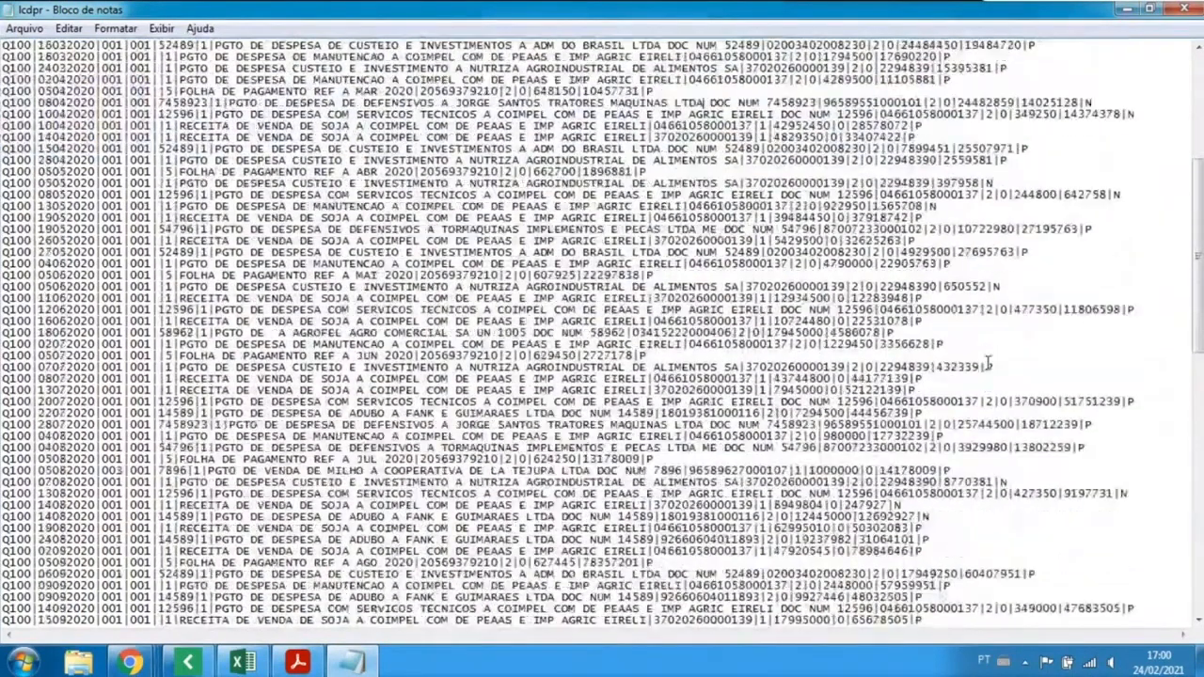
scroll(986, 367, down, 14)
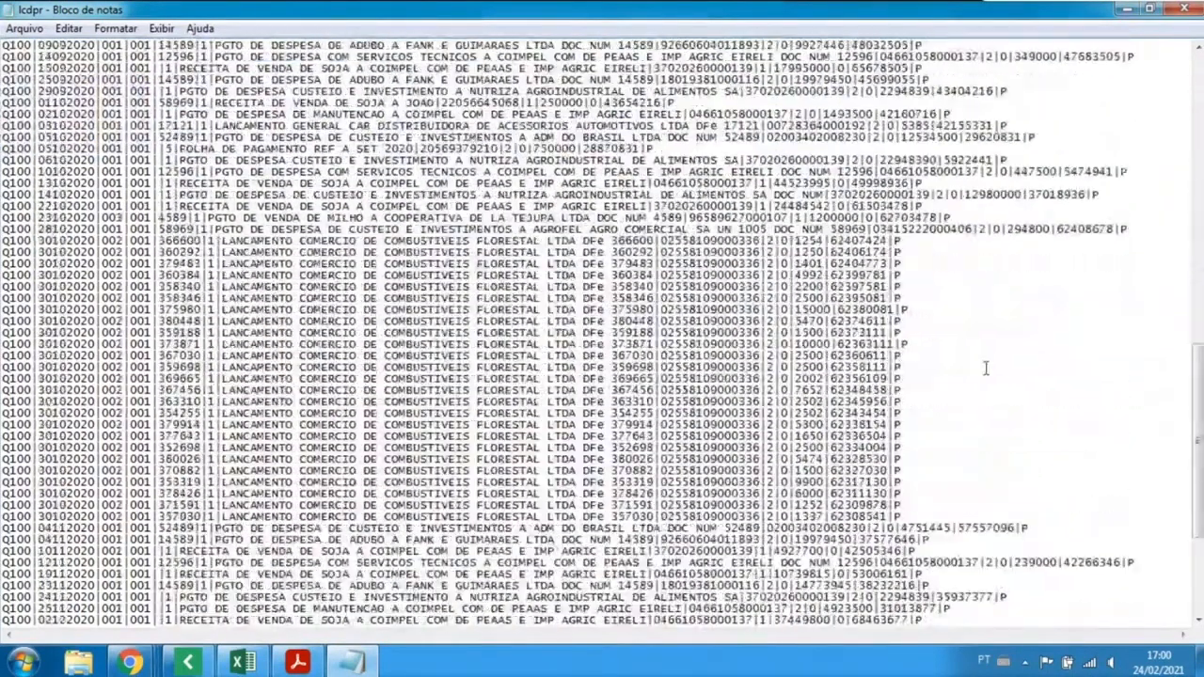
scroll(985, 368, up, 3)
scroll(986, 367, up, 5)
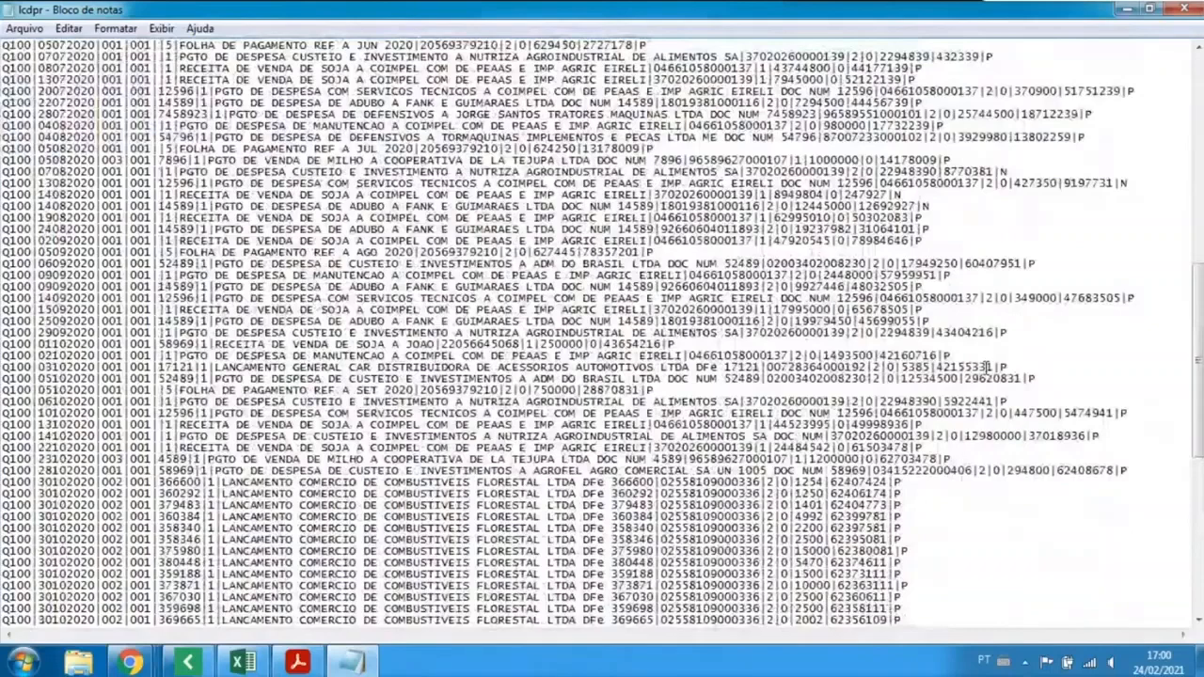
- Examine the remaining Q100 lines and the Q200 monthly summary records at the end of the LCDPR file
scroll(900, 301, down, 1)
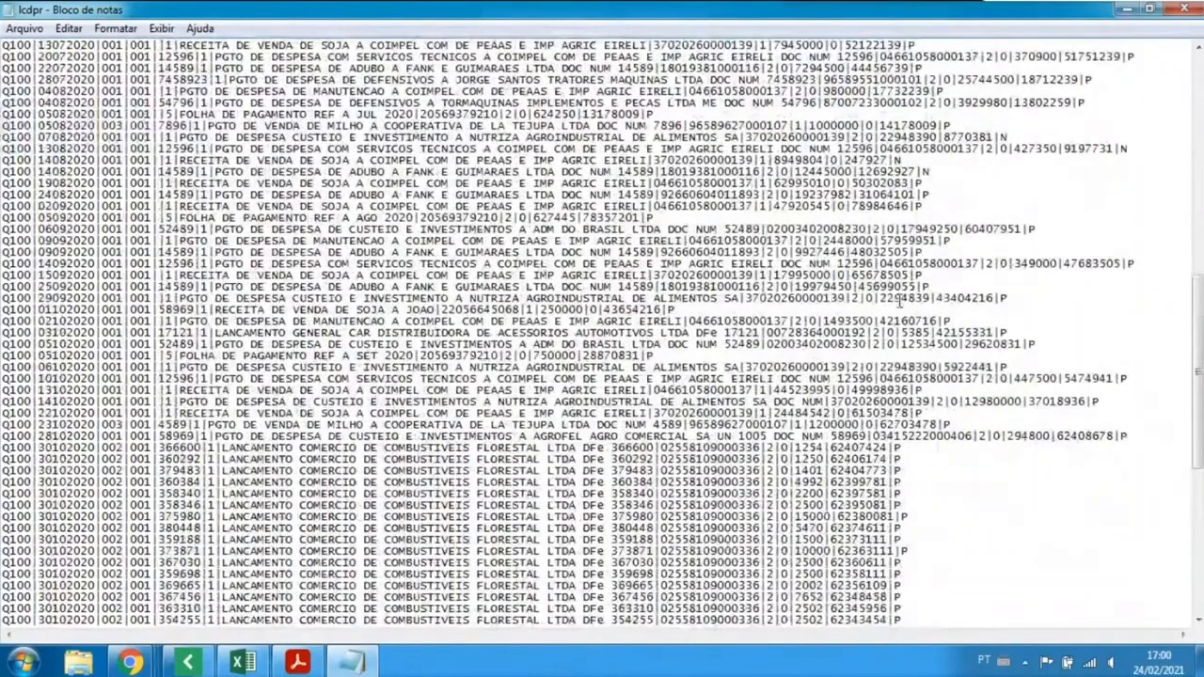
scroll(900, 301, down, 4)
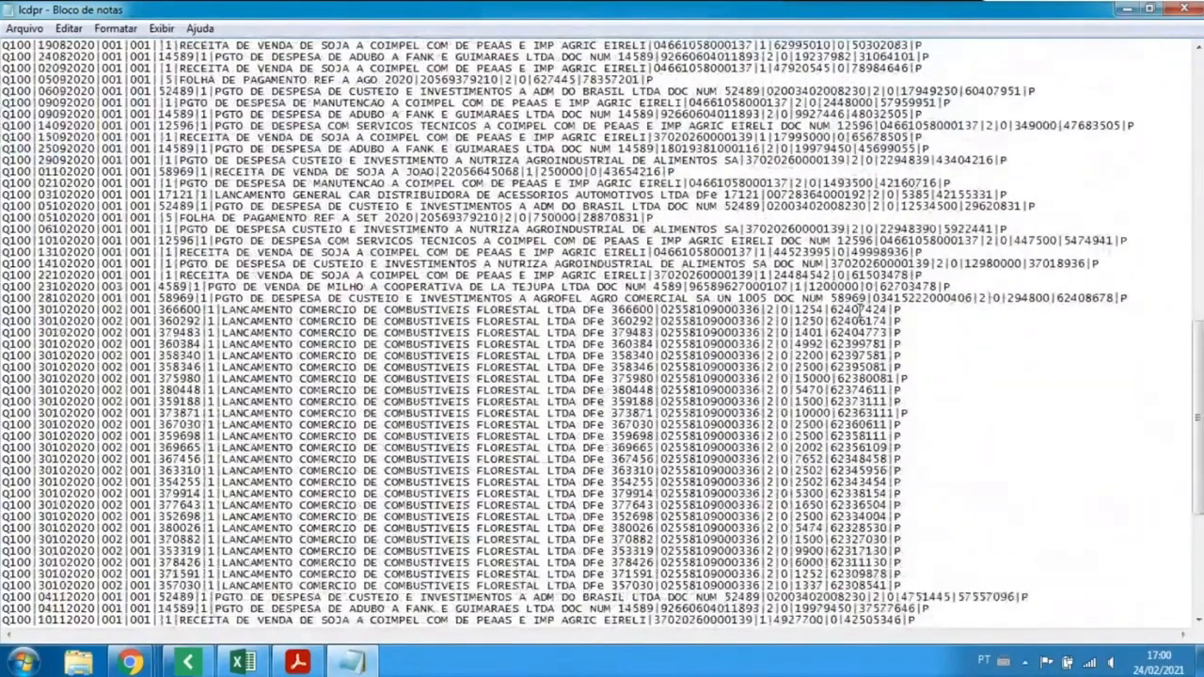
scroll(858, 313, down, 8)
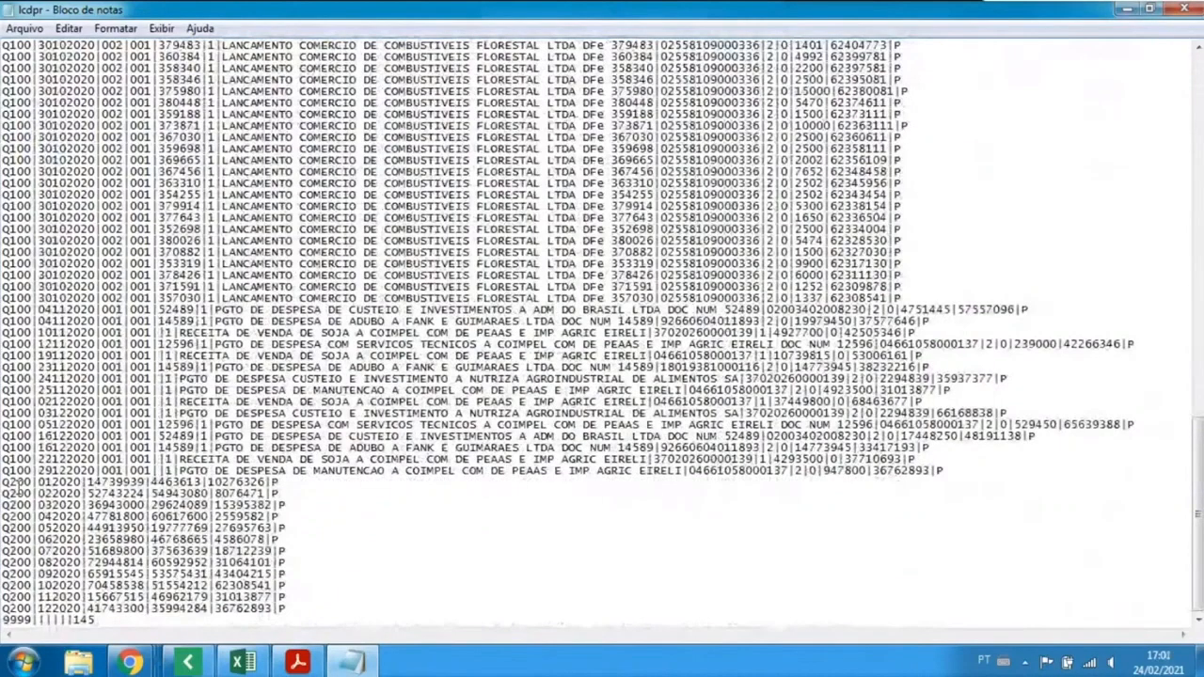
drag(1, 482, 363, 609)
click(344, 552)
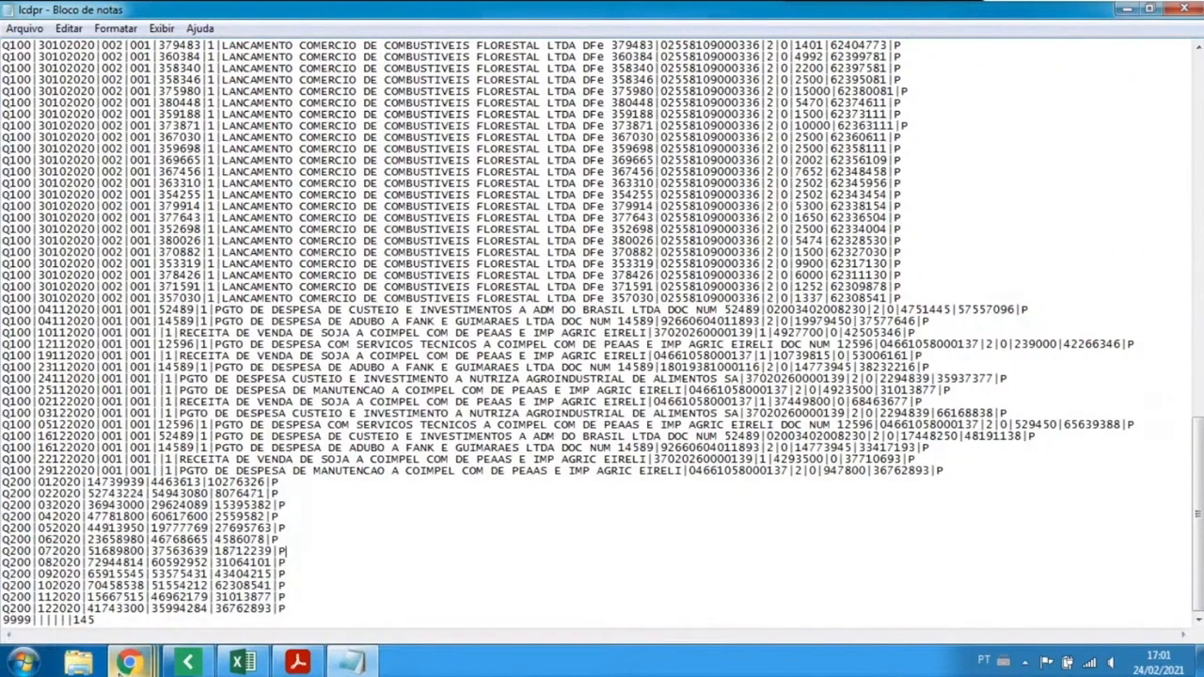
- Switch to the Google Meet call window
mouse_move(130, 663)
mouse_move(118, 584)
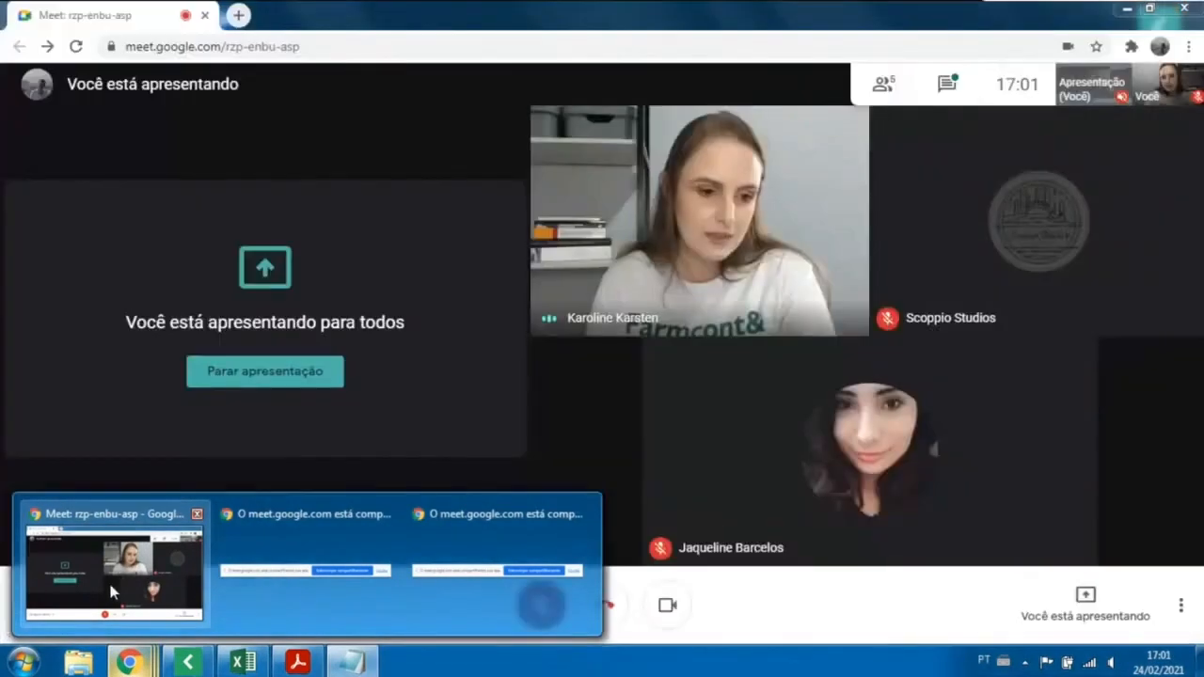